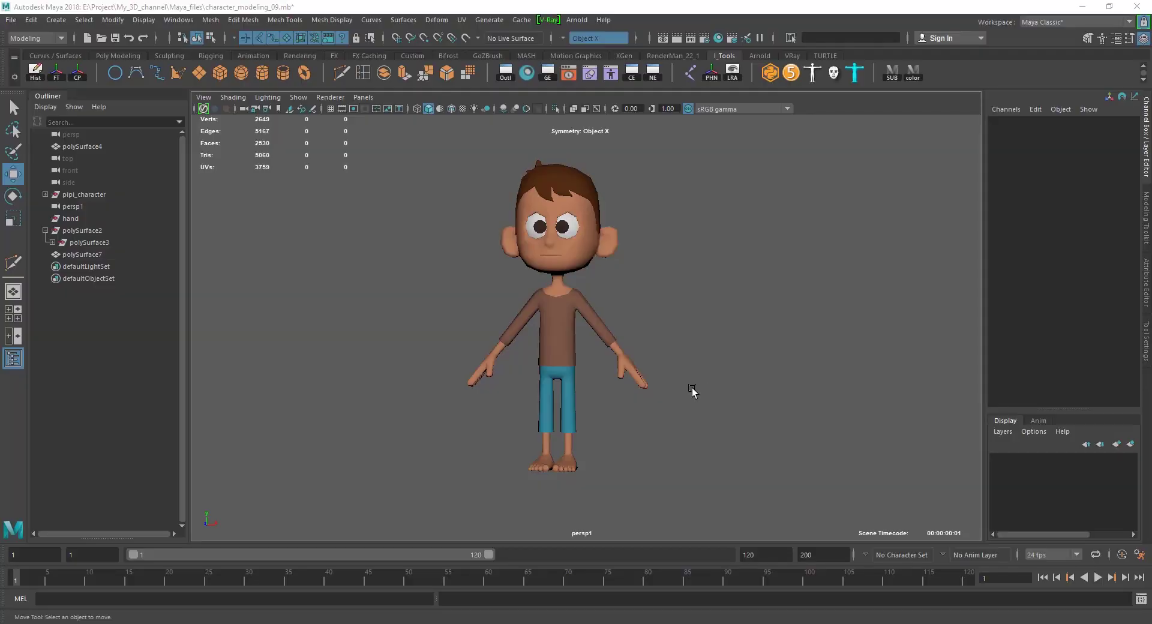
Step: Orbit the camera in closer to the cartoon boy's legs
mouse_move(625, 428)
alt+mouse_down()
mouse_move(571, 432)
mouse_move(604, 419)
mouse_move(648, 437)
mouse_move(612, 440)
mouse_move(596, 341)
mouse_move(610, 457)
mouse_move(594, 427)
mouse_move(456, 432)
mouse_move(516, 449)
mouse_move(614, 450)
mouse_move(810, 429)
mouse_move(552, 421)
mouse_move(603, 379)
alt+mouse_up()
scroll(605, 431, up, 2)
alt+right_drag(603, 379, 664, 432)
alt+middle_drag(663, 432, 674, 362)
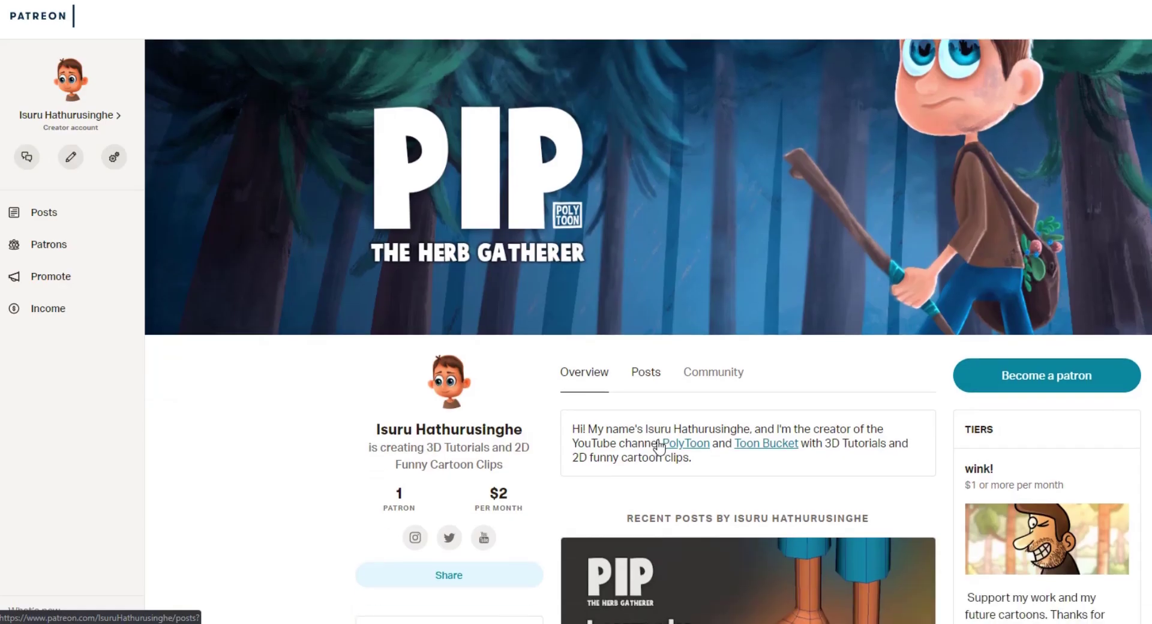
Step: Scroll the Patreon feed past posts #9–#4 to 'Pip The Herb Gatherer' part 2
scroll(660, 447, down, 5)
scroll(660, 446, down, 2)
scroll(661, 447, down, 5)
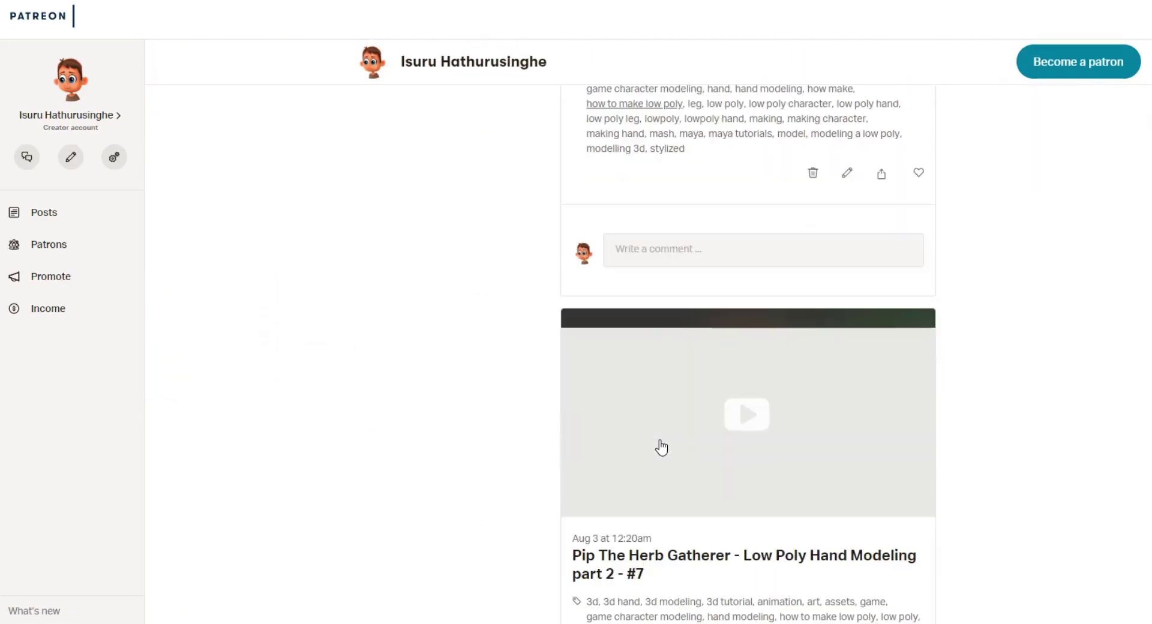
scroll(661, 446, down, 3)
scroll(662, 446, down, 5)
scroll(660, 437, down, 6)
scroll(660, 442, down, 2)
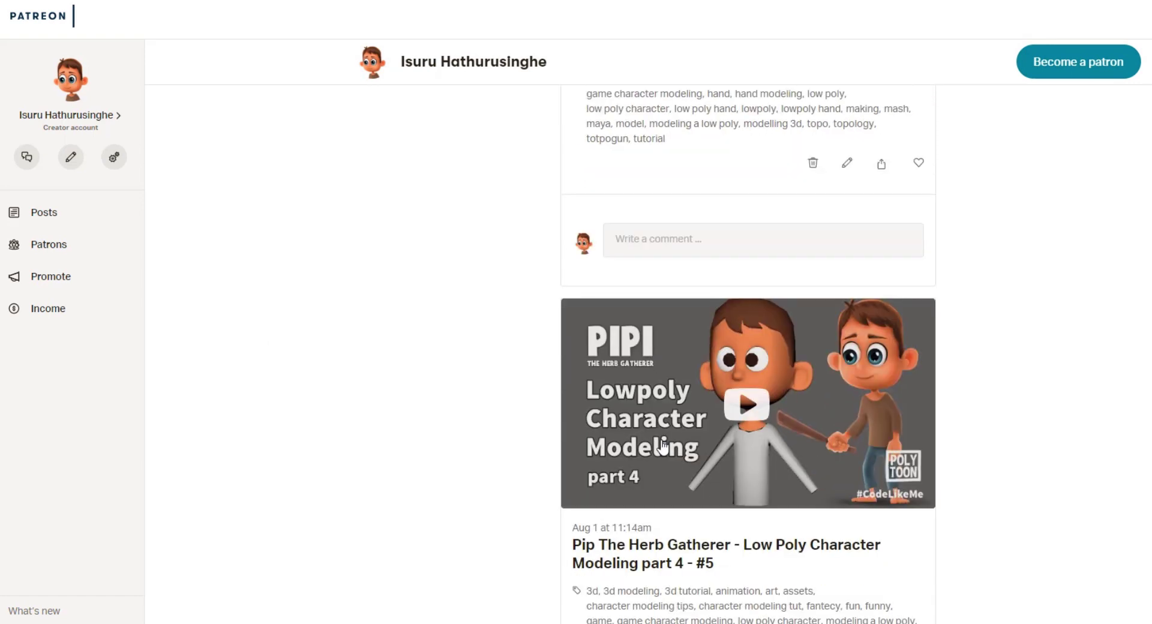
scroll(662, 446, down, 6)
scroll(663, 447, down, 2)
scroll(663, 447, down, 6)
scroll(663, 446, down, 3)
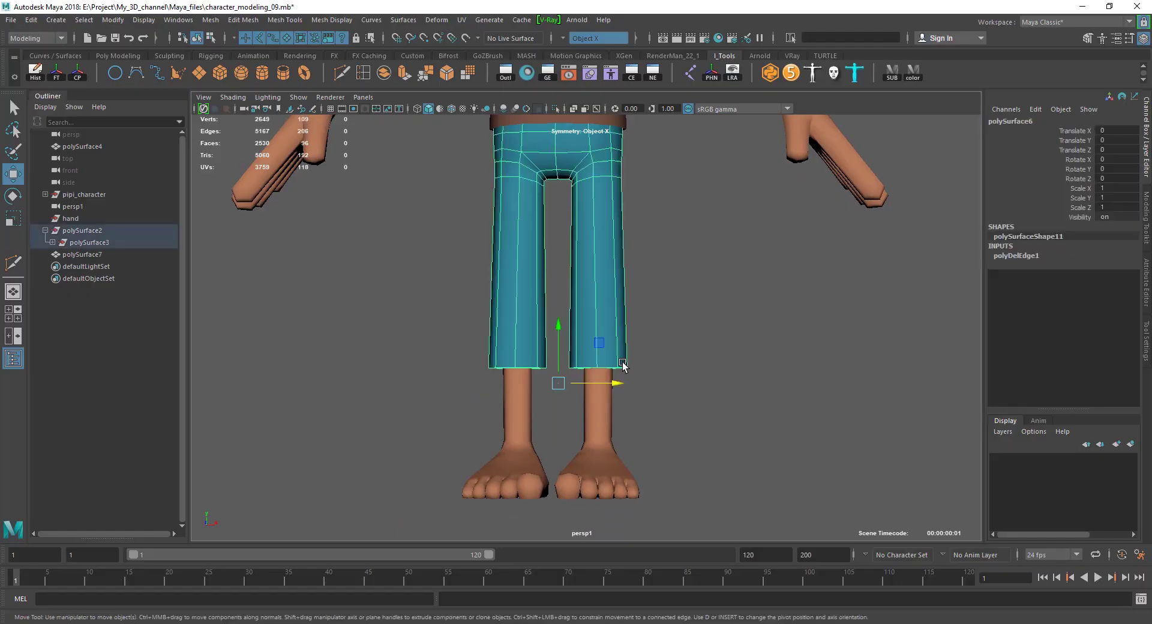
Step: Return the pants to Object Mode, select them, and start a Multi-Cut across the knees
right_drag(597, 291, 558, 292)
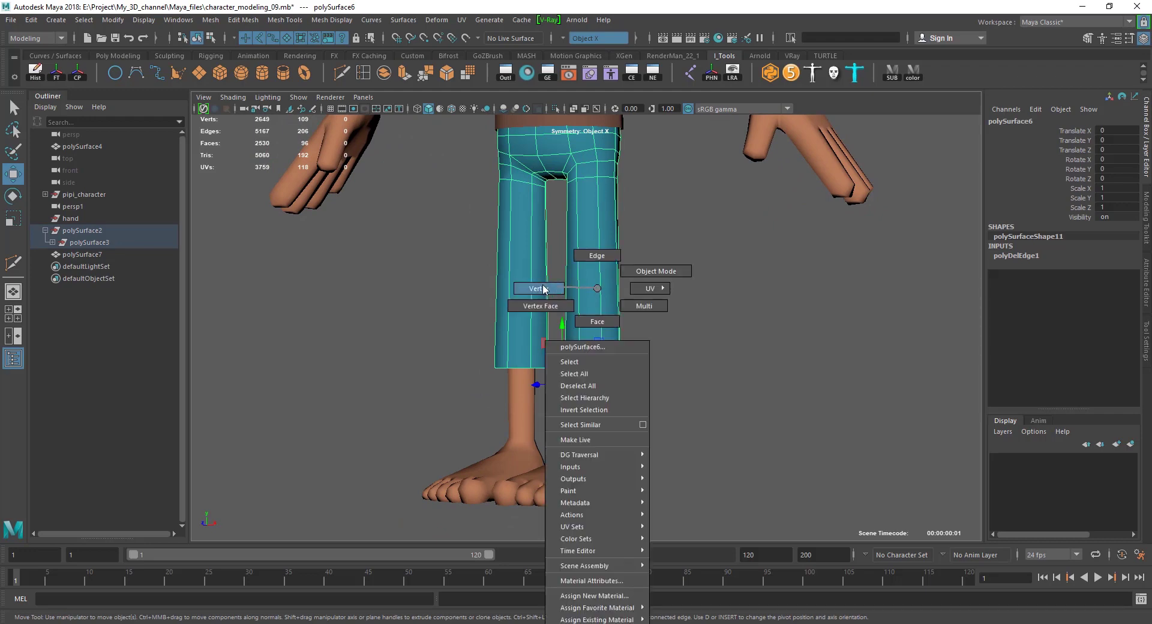
alt+drag(594, 288, 619, 372)
right_drag(620, 372, 650, 282)
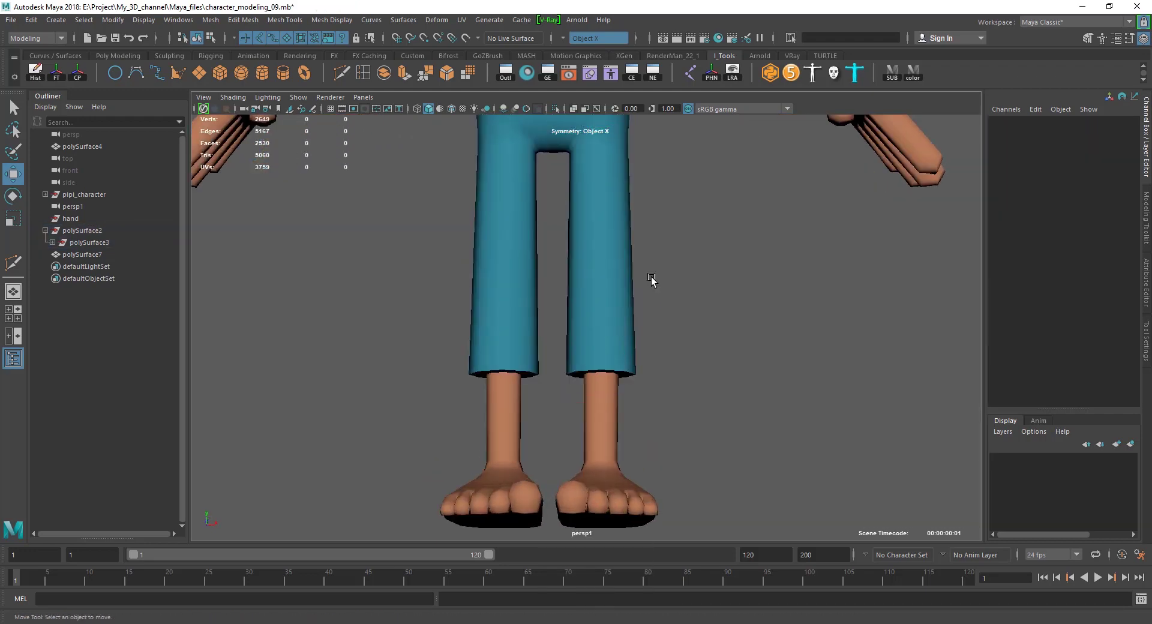
click(606, 249)
shift+right_drag(558, 245, 538, 251)
click(538, 251)
mouse_move(538, 251)
alt+mouse_down()
mouse_move(576, 316)
mouse_move(522, 329)
mouse_move(559, 324)
alt+mouse_up()
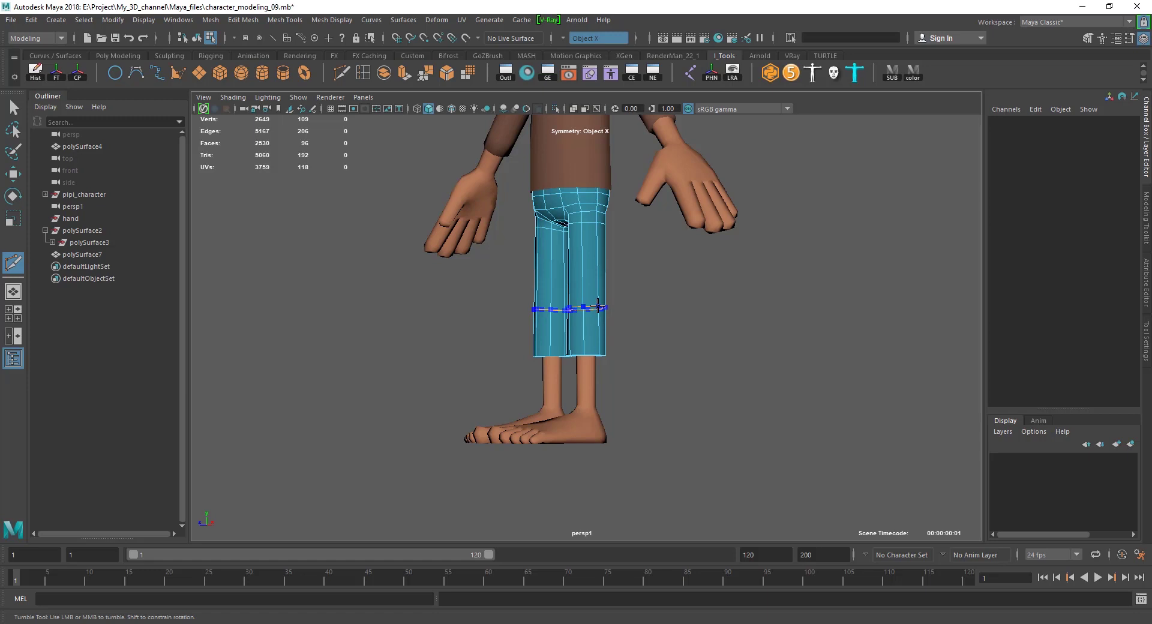
Step: Finish the knee cut and select the new edge loop around both knees
alt+drag(648, 364, 714, 360)
key(w)
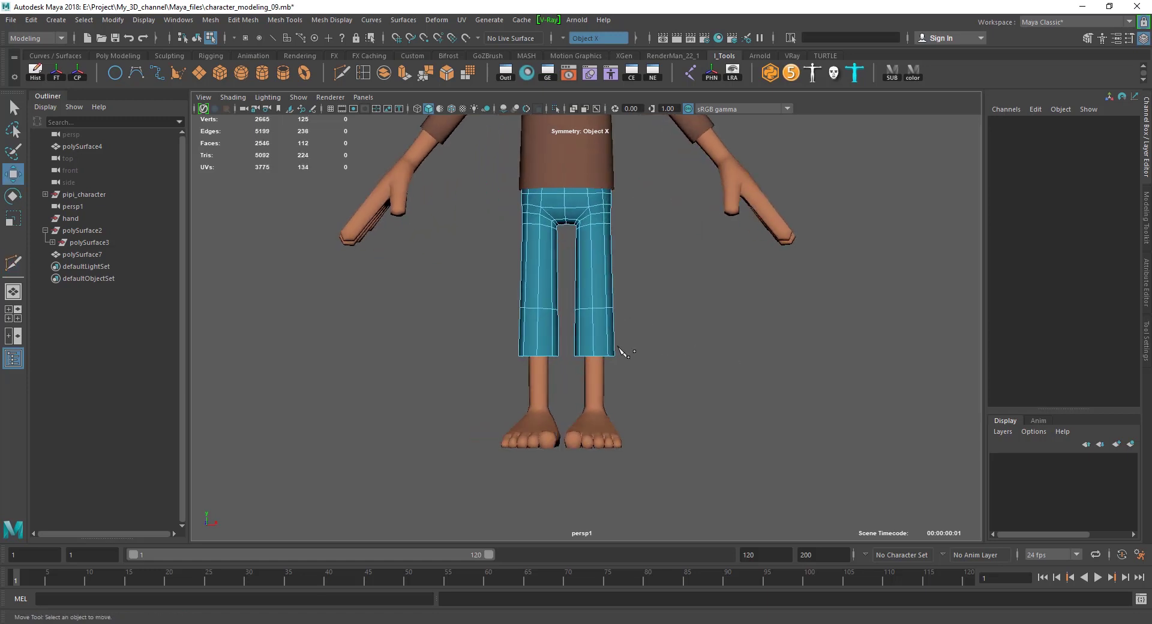
scroll(622, 351, up, 3)
click(604, 338)
key(F10)
double_click(607, 300)
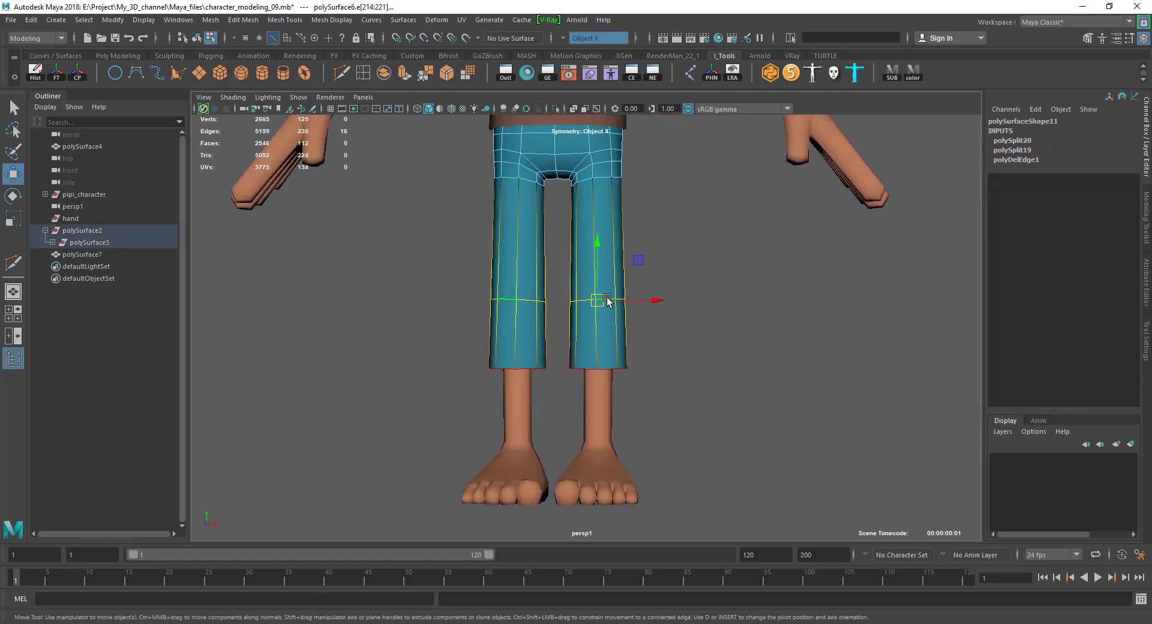
mouse_move(606, 301)
alt+mouse_down()
mouse_move(513, 307)
mouse_move(569, 328)
mouse_move(521, 307)
alt+mouse_up()
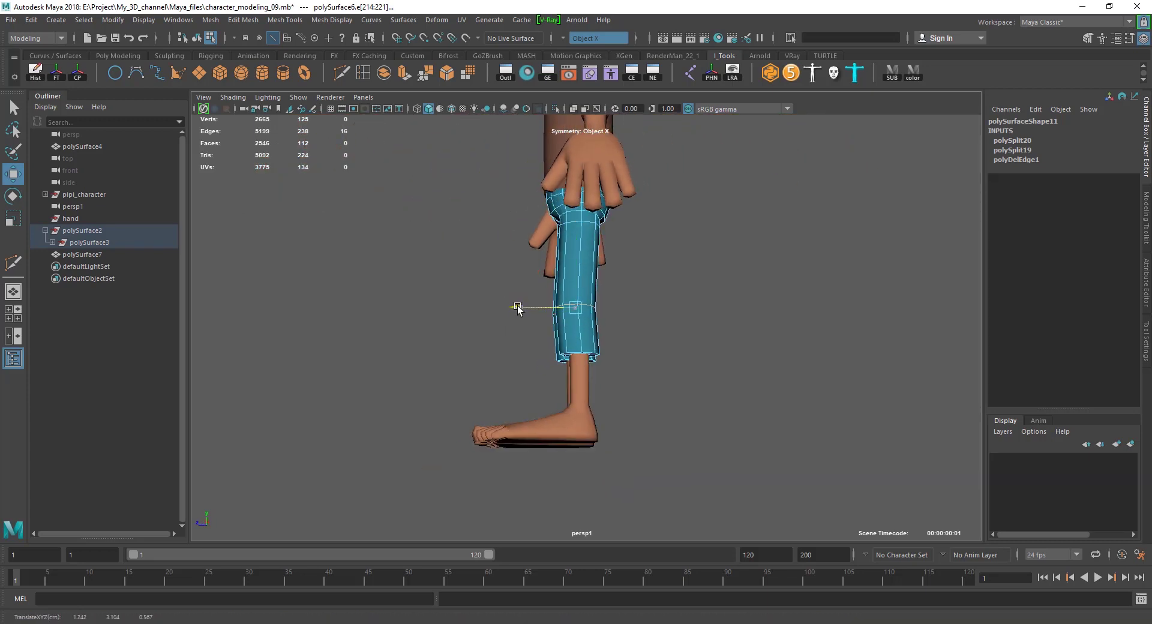
Step: Select the lower leg vertices and shift them slightly left
alt+drag(577, 354, 612, 322)
click(571, 318)
key(F9)
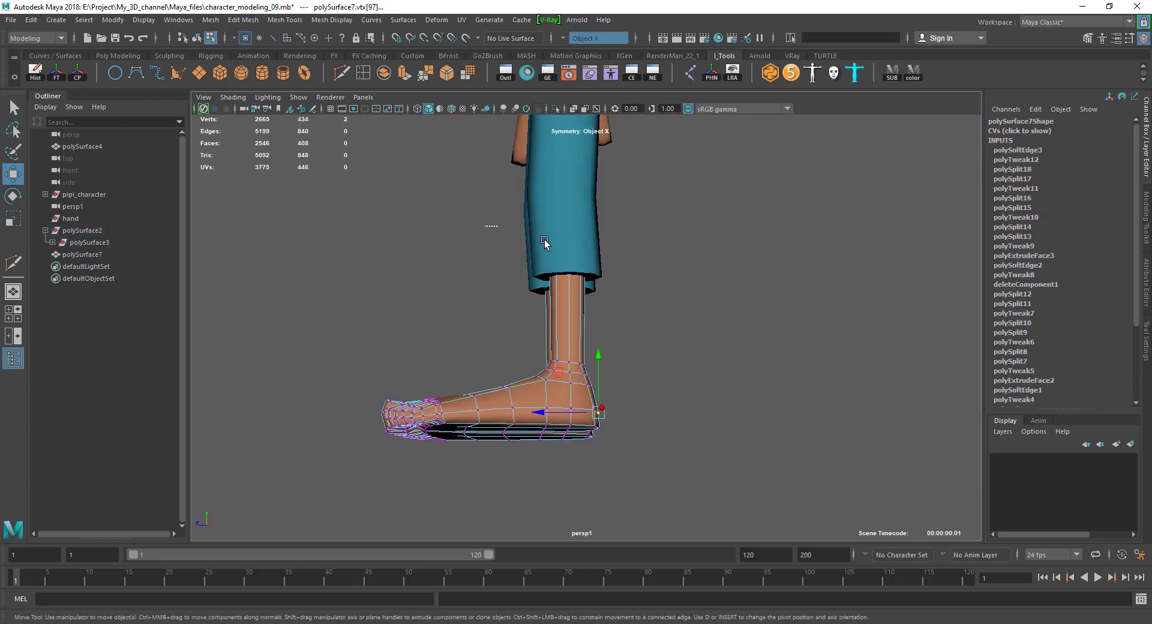
scroll(585, 310, up, 2)
scroll(536, 287, up, 3)
drag(485, 214, 481, 207)
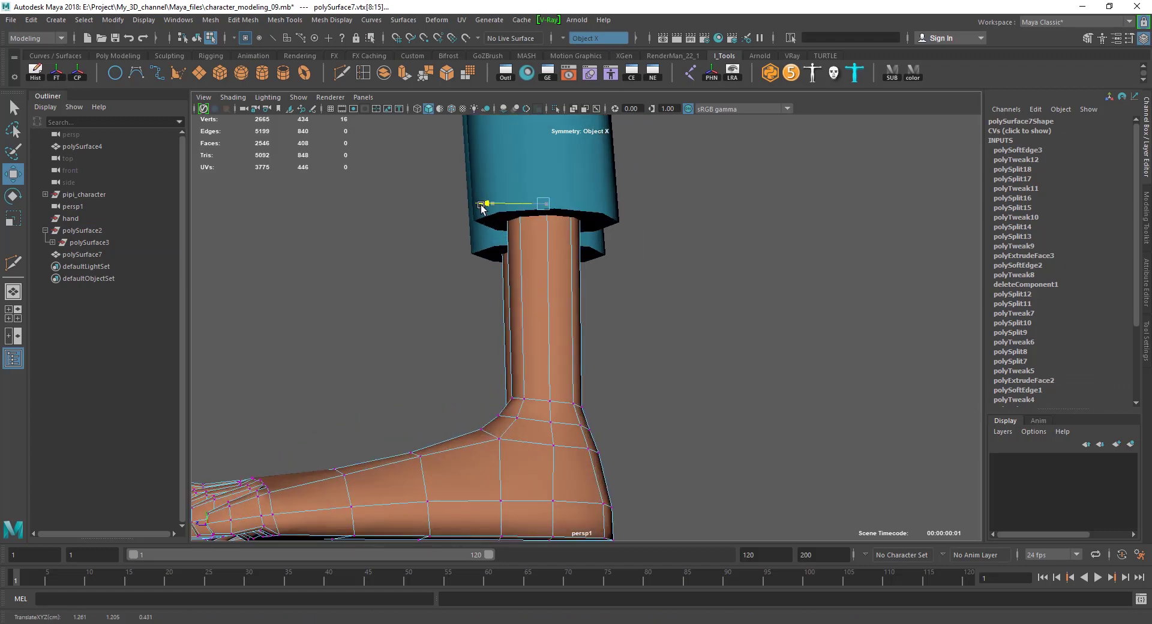
scroll(519, 267, down, 3)
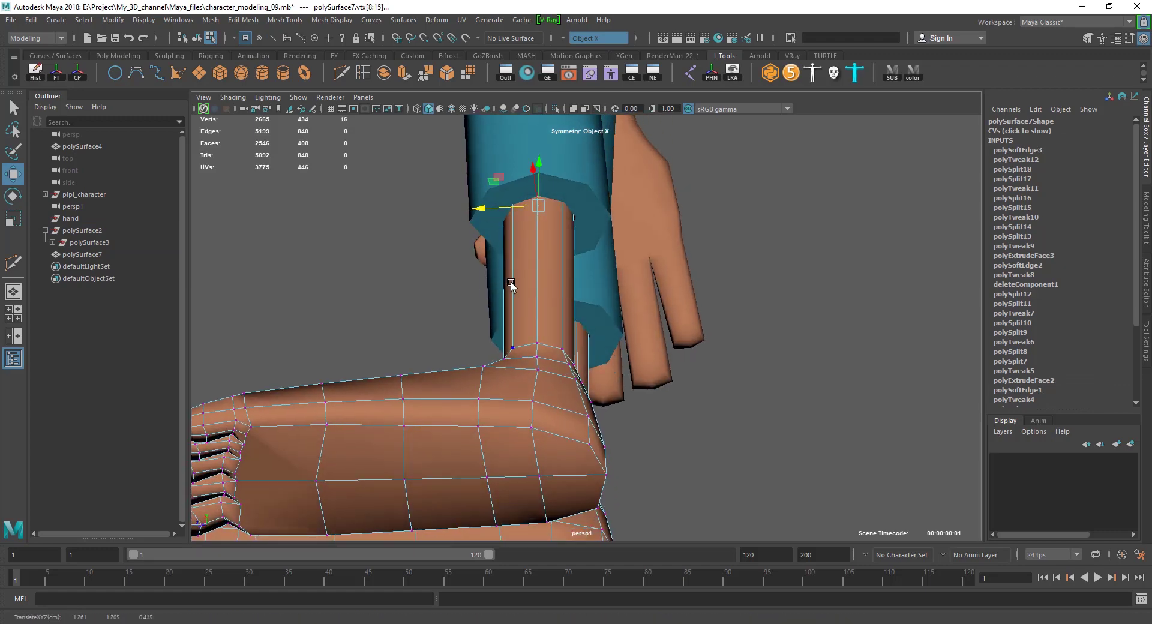
Step: Nudge all the foot vertices to fit the cuffs, then return to object mode
alt+drag(506, 282, 540, 384)
drag(342, 318, 664, 463)
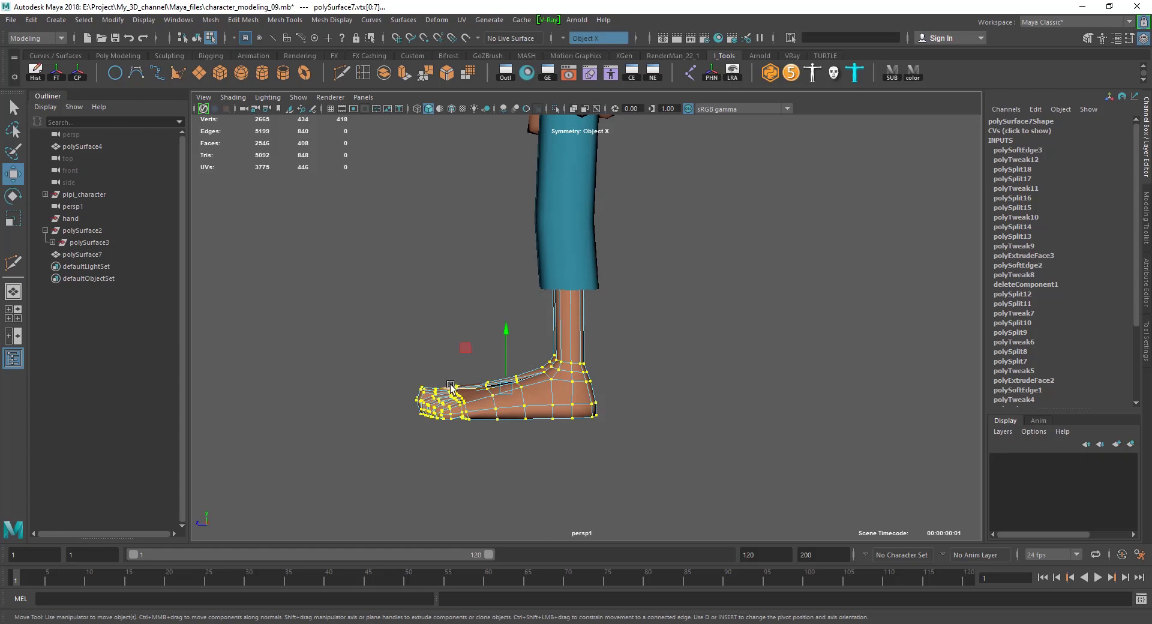
middle_drag(450, 385, 453, 384)
alt+drag(527, 380, 574, 385)
scroll(574, 386, up, 3)
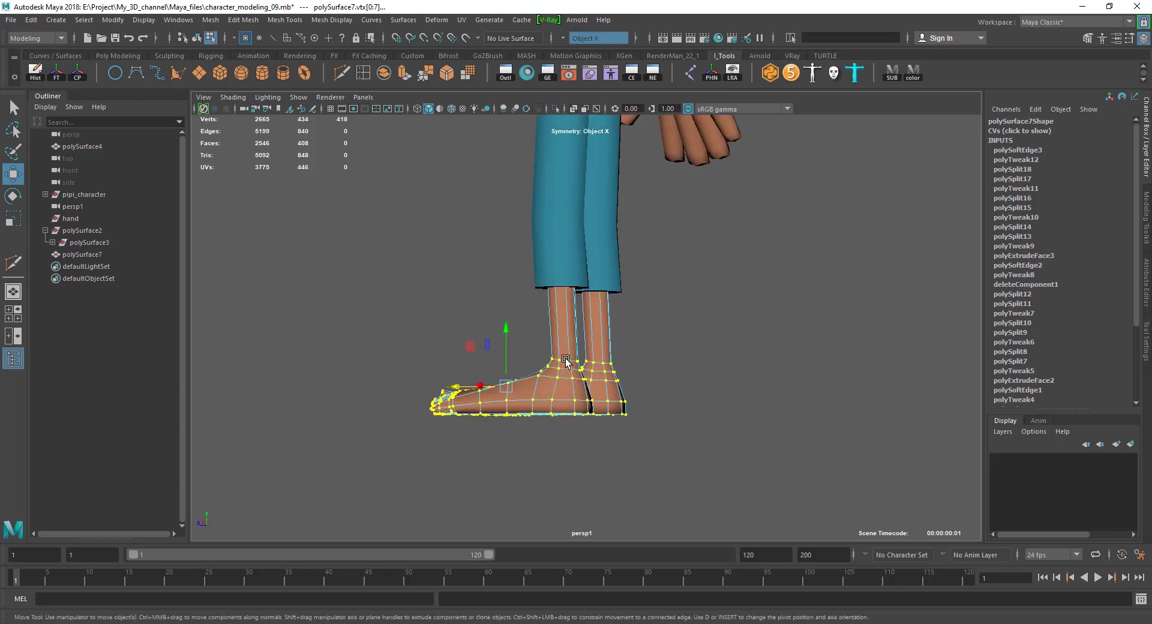
key(F8)
click(647, 339)
mouse_move(648, 339)
alt+mouse_down()
mouse_move(669, 344)
mouse_move(635, 323)
mouse_move(659, 385)
mouse_move(744, 377)
mouse_move(607, 390)
alt+mouse_up()
Step: Select the pants and pick an edge loop around the pant legs
scroll(614, 344, up, 5)
click(611, 330)
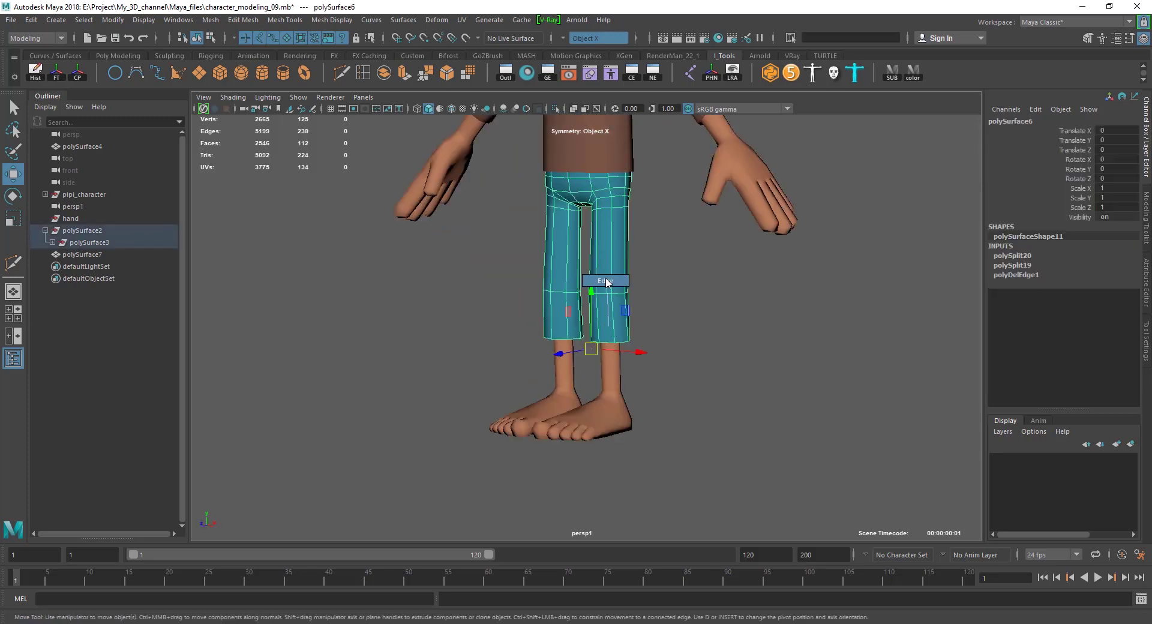
right_drag(605, 281, 605, 281)
double_click(606, 292)
alt+drag(608, 231, 690, 316)
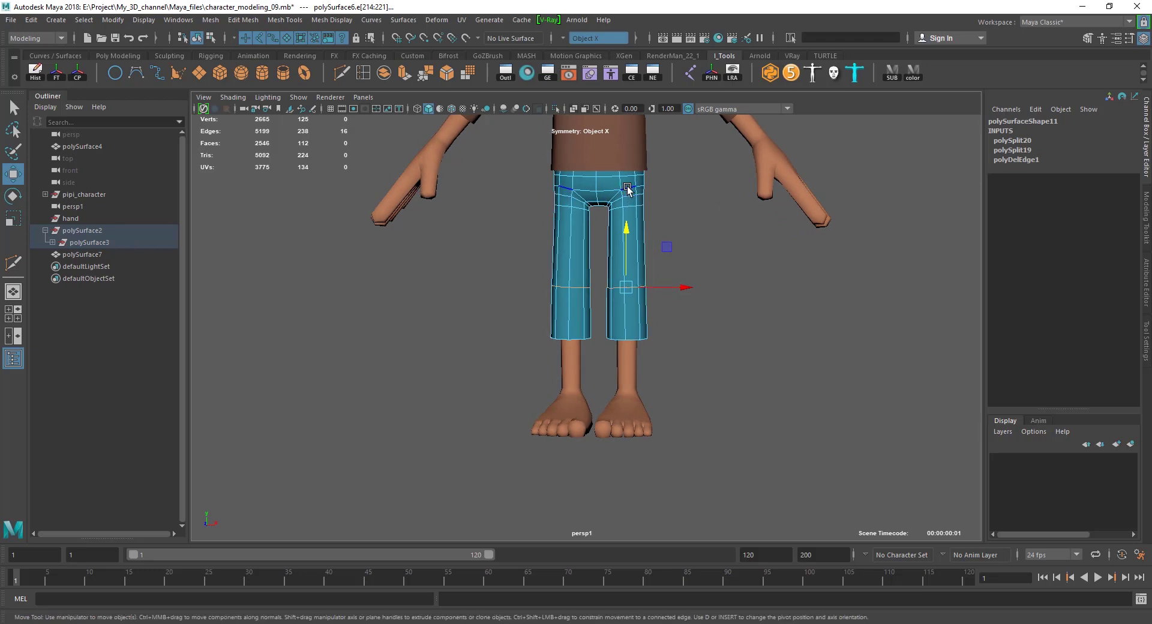
Step: Clear the selection and turn on Wireframe on Shaded so every edge shows
scroll(618, 306, up, 1)
scroll(589, 353, up, 2)
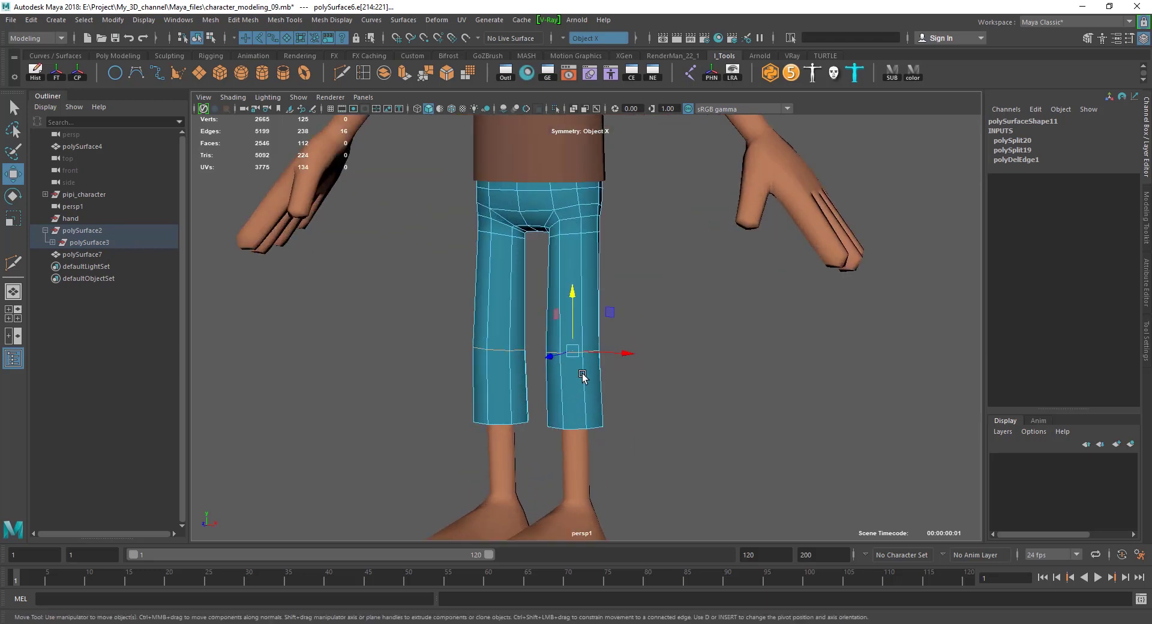
scroll(587, 378, up, 2)
scroll(625, 317, up, 2)
click(741, 234)
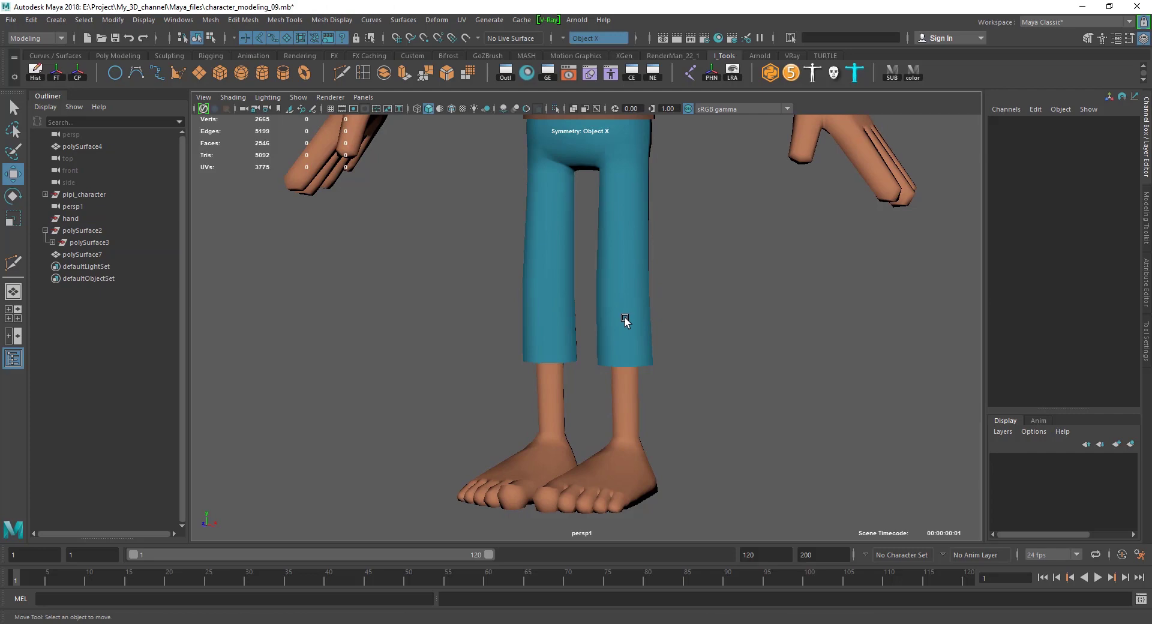
click(624, 318)
click(460, 185)
click(449, 108)
mouse_move(745, 344)
alt+mouse_down()
mouse_move(732, 344)
mouse_move(735, 319)
mouse_move(708, 340)
alt+mouse_up()
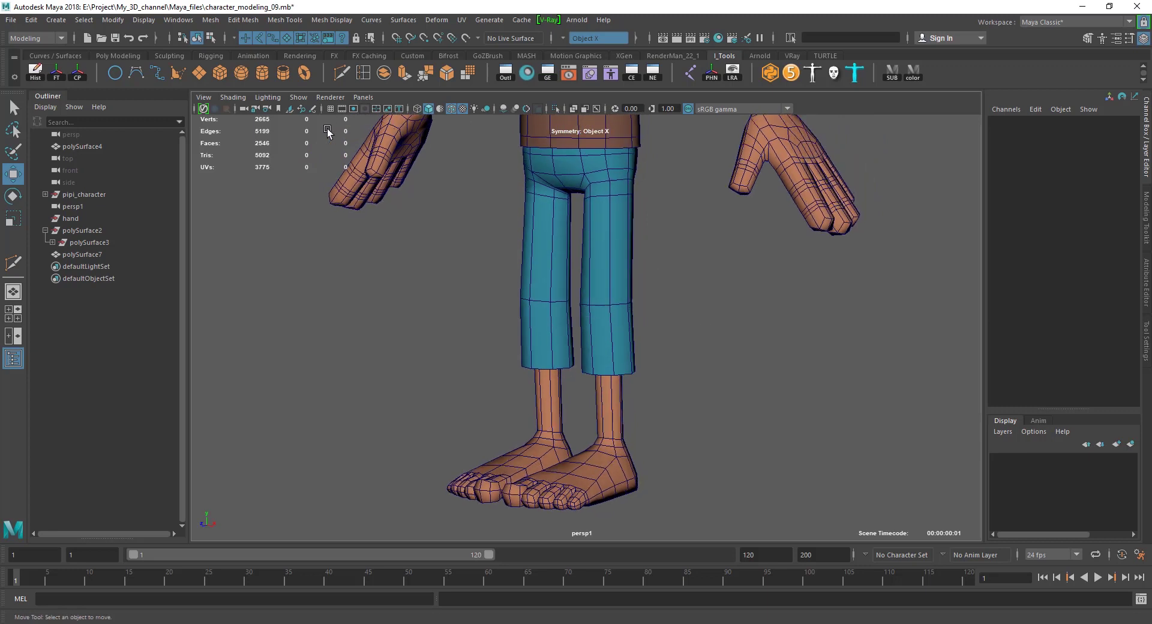
Step: Add a Grease Pencil frame and draw guide strokes for the leg line and knee
click(313, 109)
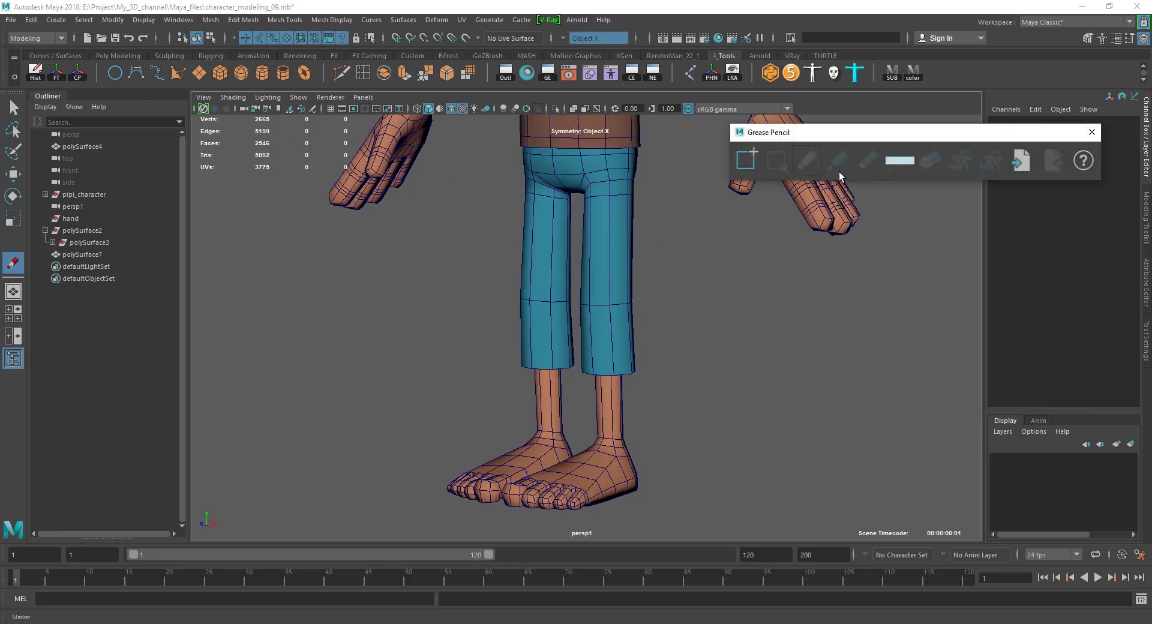
click(738, 167)
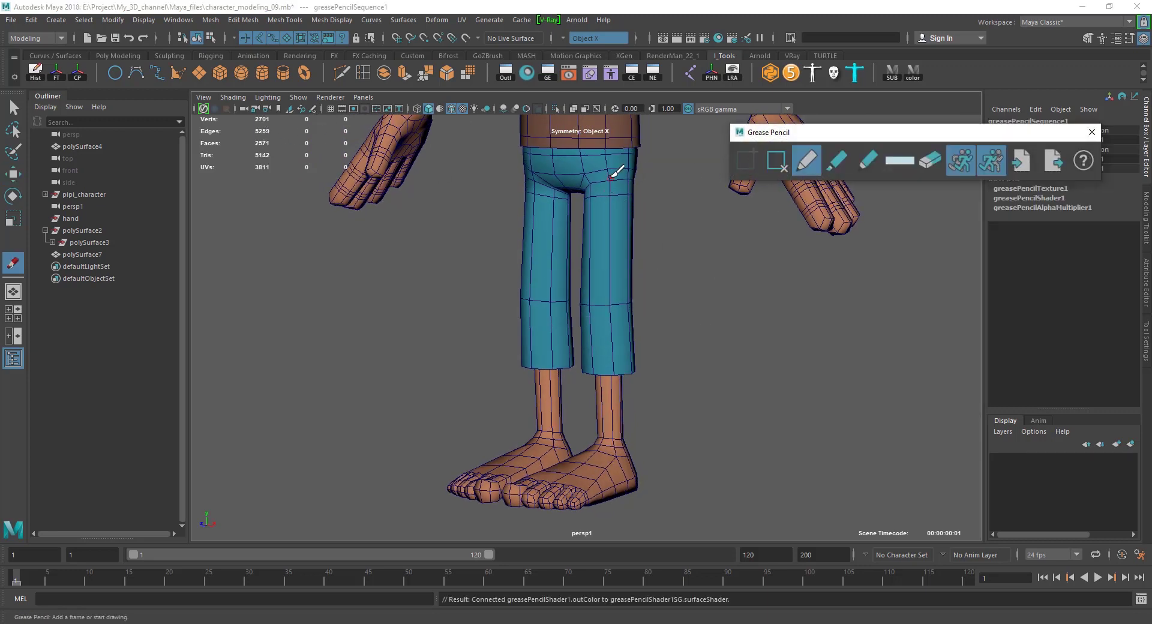
drag(607, 167, 618, 168)
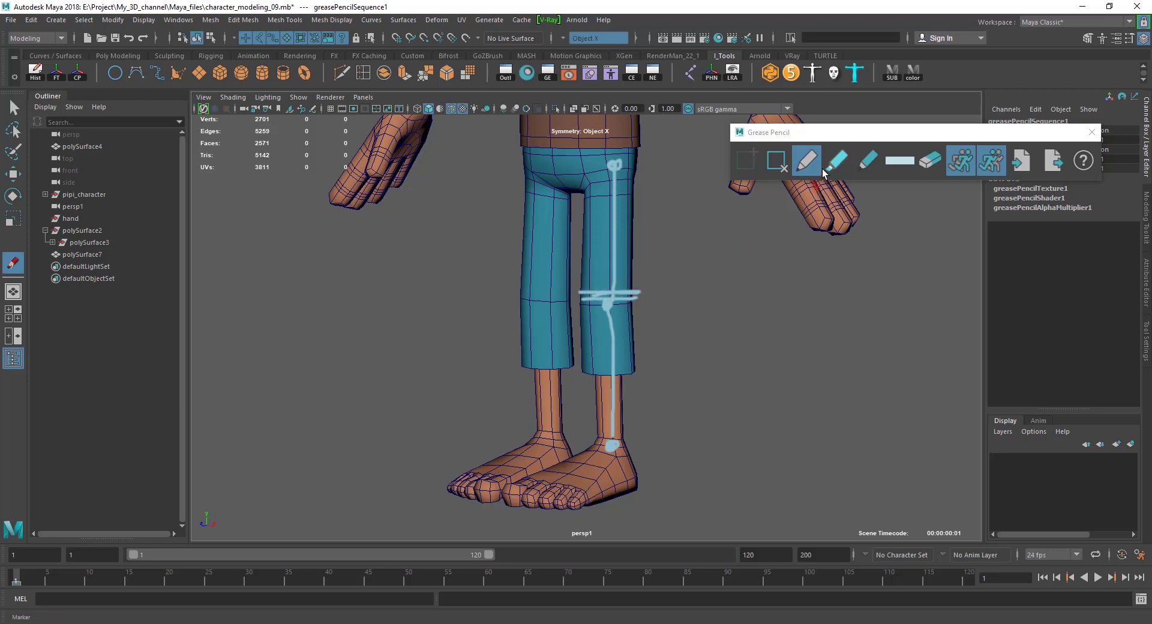
Step: Delete the grease pencil frame, then raise the knee edge loop and shift it along X
click(780, 169)
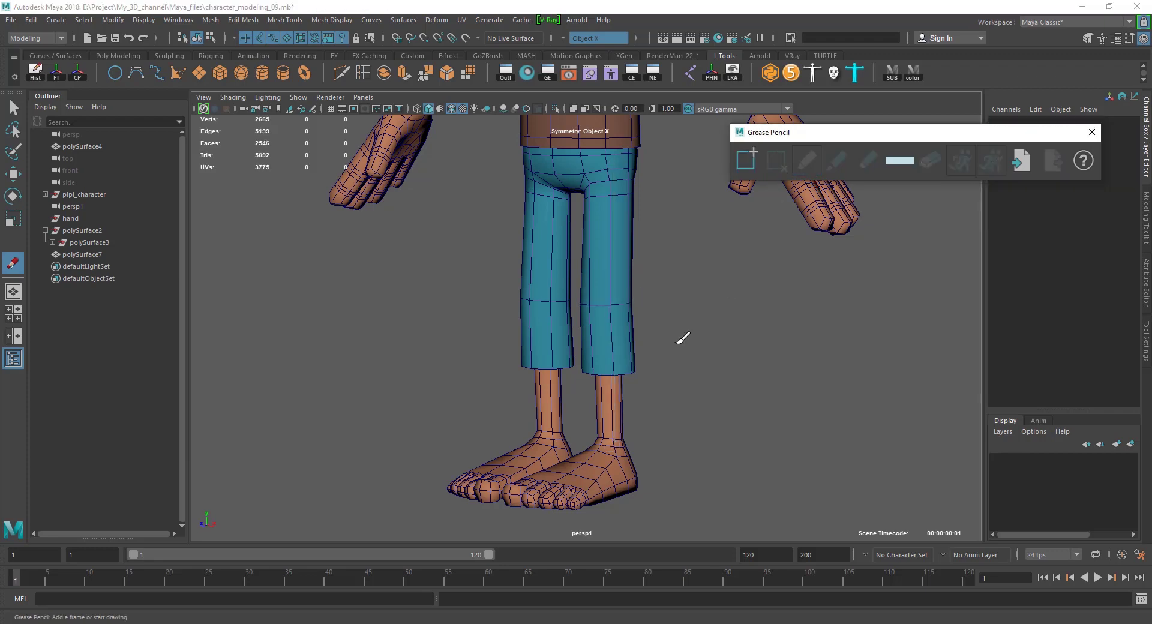
key(w)
double_click(596, 304)
drag(603, 259, 604, 249)
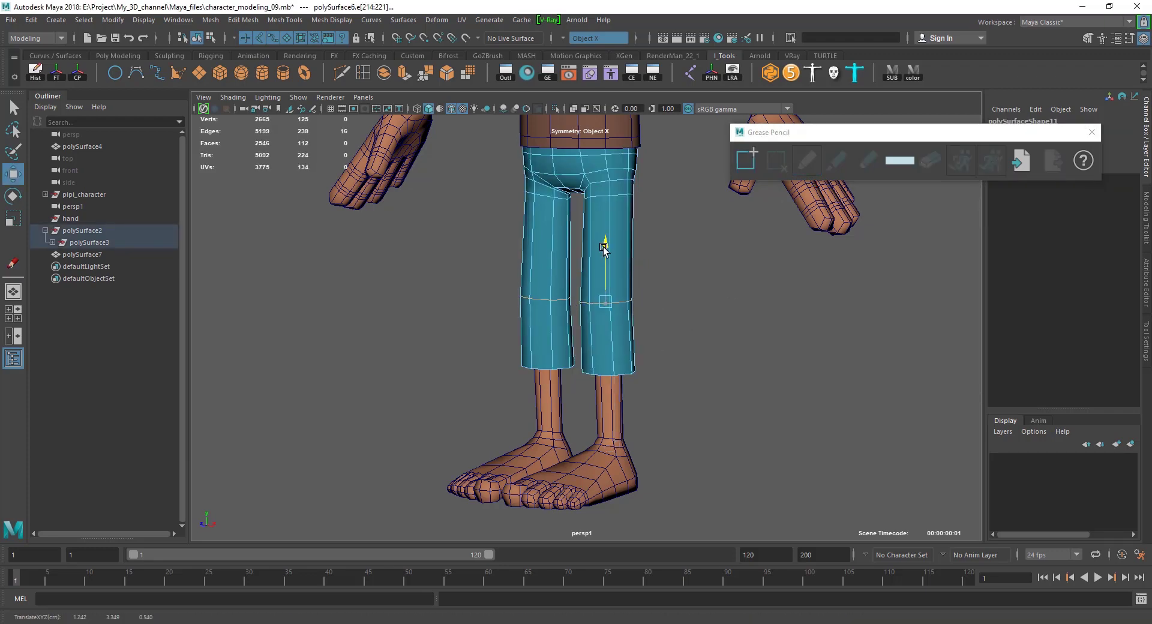
alt+drag(690, 387, 603, 378)
drag(489, 295, 489, 296)
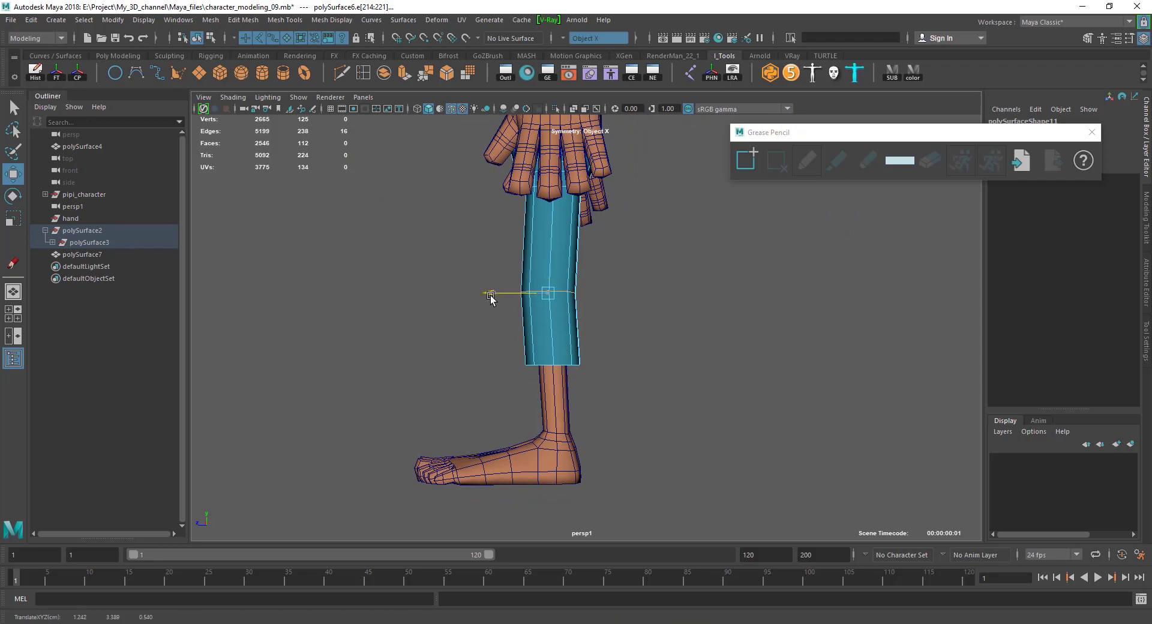
click(603, 292)
Step: Close the Grease Pencil window and view the full character from the front
alt+drag(607, 342, 818, 357)
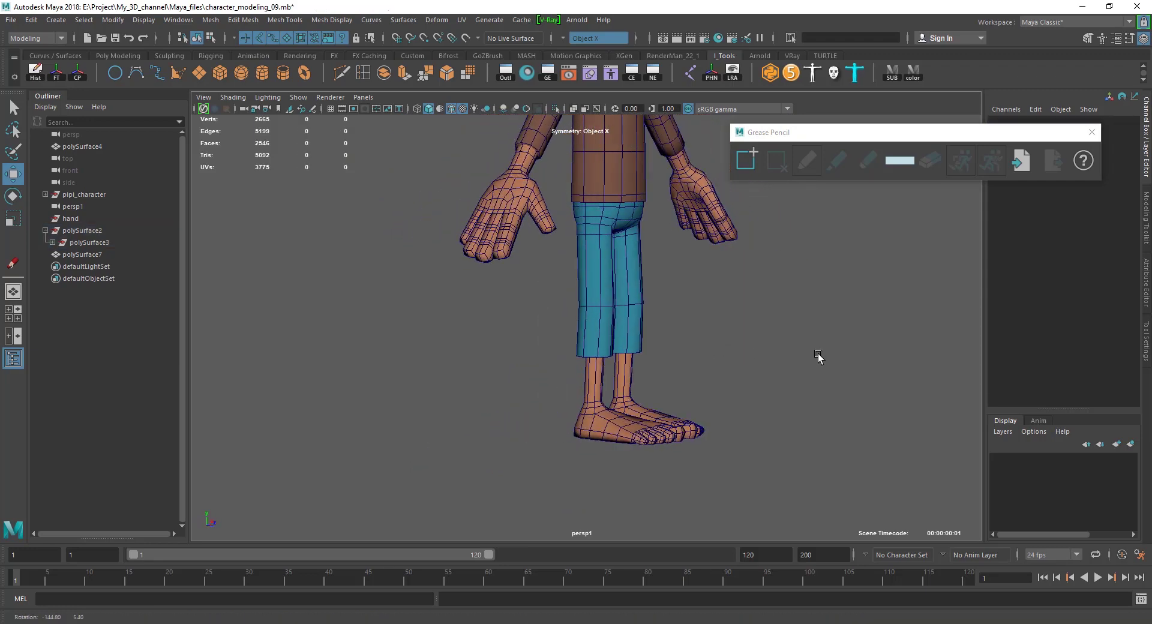
click(1091, 135)
alt+drag(655, 321, 548, 407)
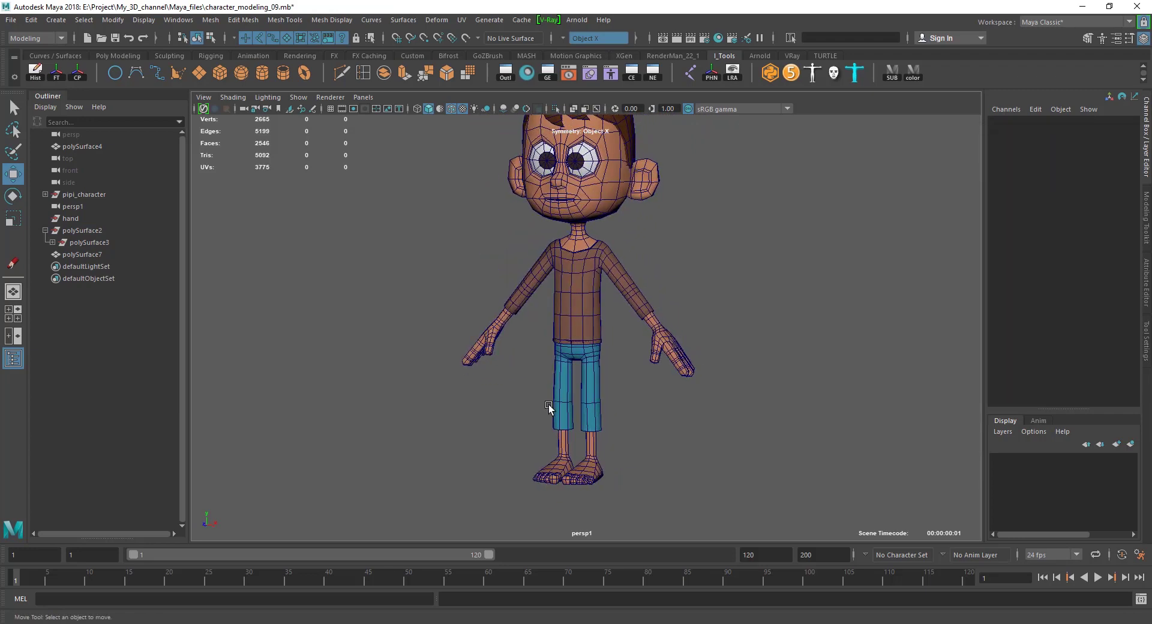
Step: Raise the shirt's bottom vertex loop slightly using soft selection
scroll(578, 381, up, 3)
click(586, 354)
scroll(519, 318, up, 2)
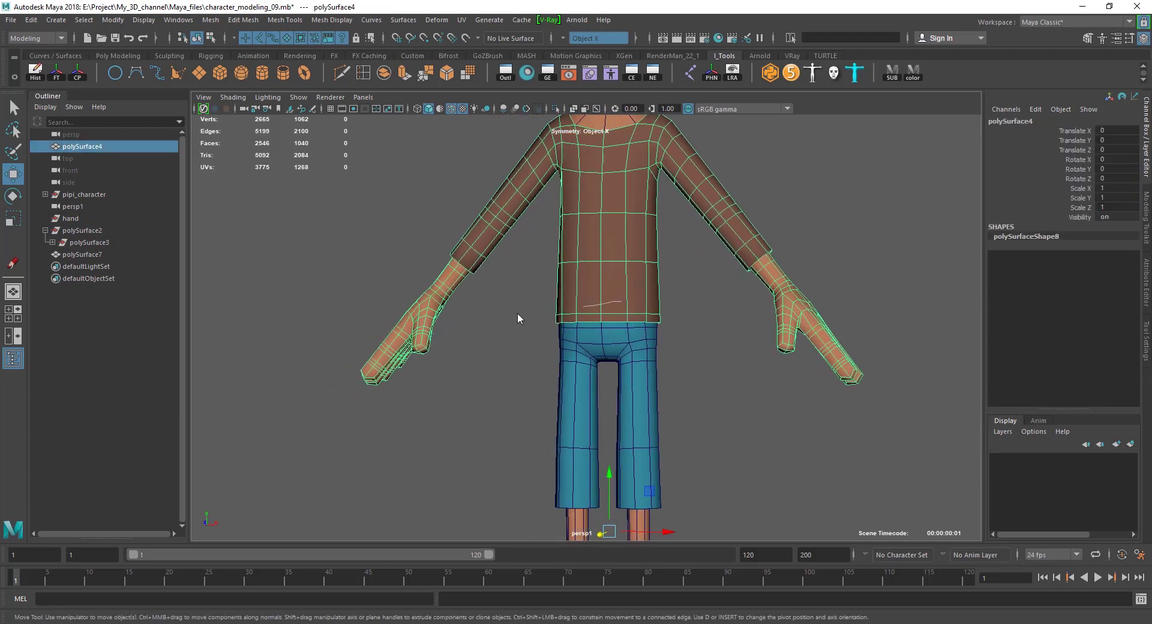
right_drag(519, 318, 516, 303)
drag(514, 303, 666, 351)
key(b)
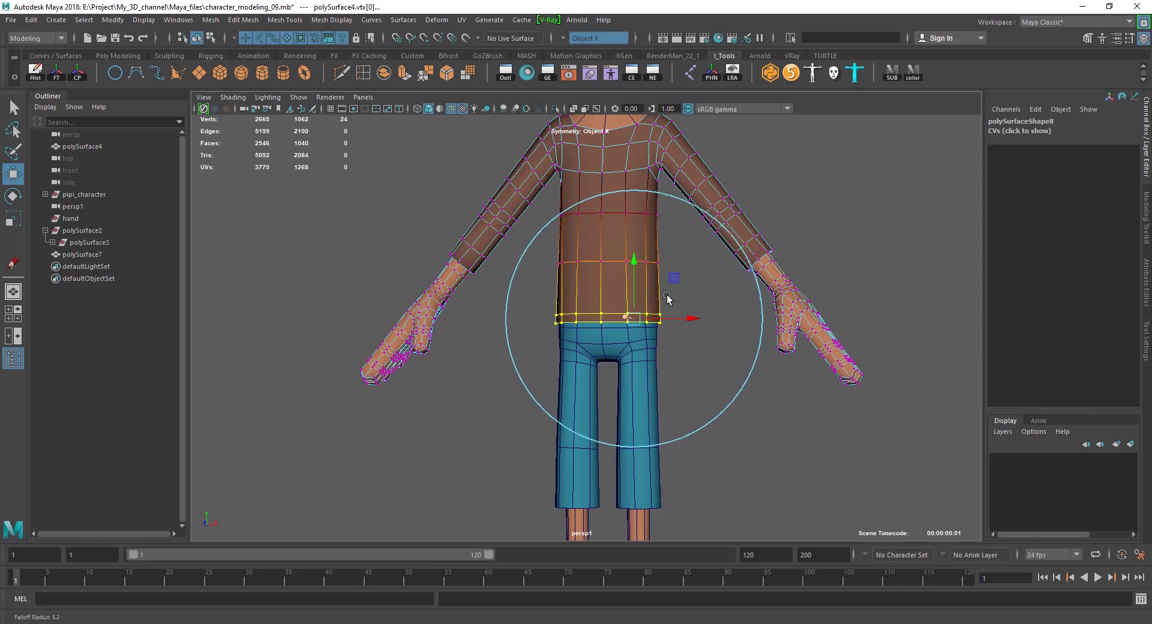
middle_drag(624, 317, 659, 300)
drag(633, 262, 632, 254)
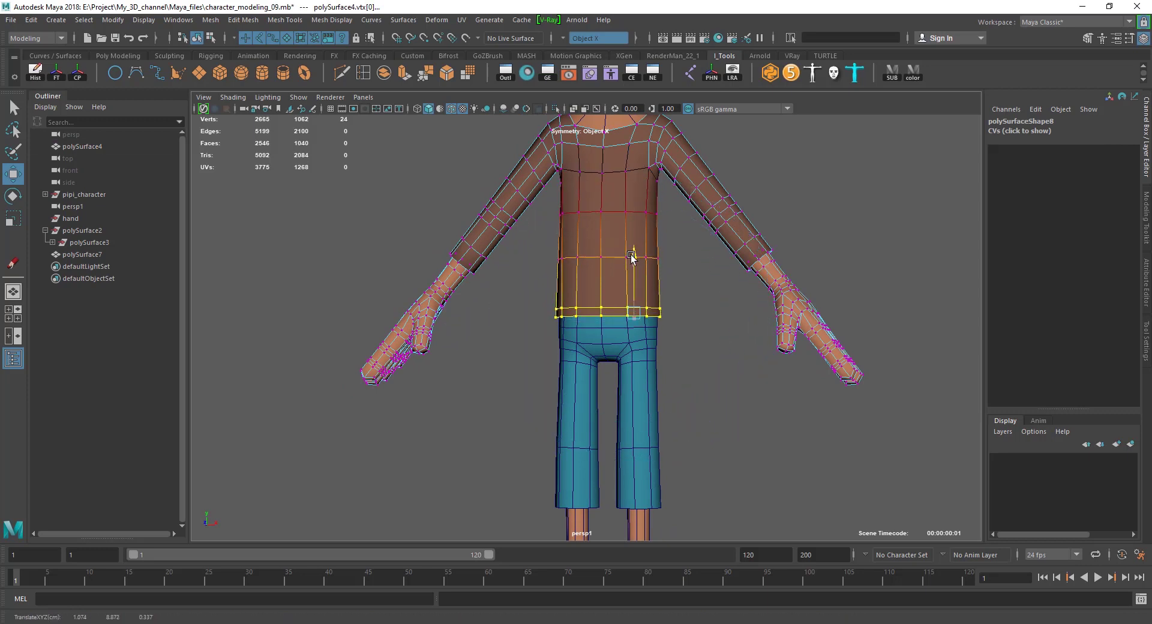
Step: Move the pants' waist vertex loop up to meet the shirt hem
click(625, 337)
drag(680, 322, 681, 323)
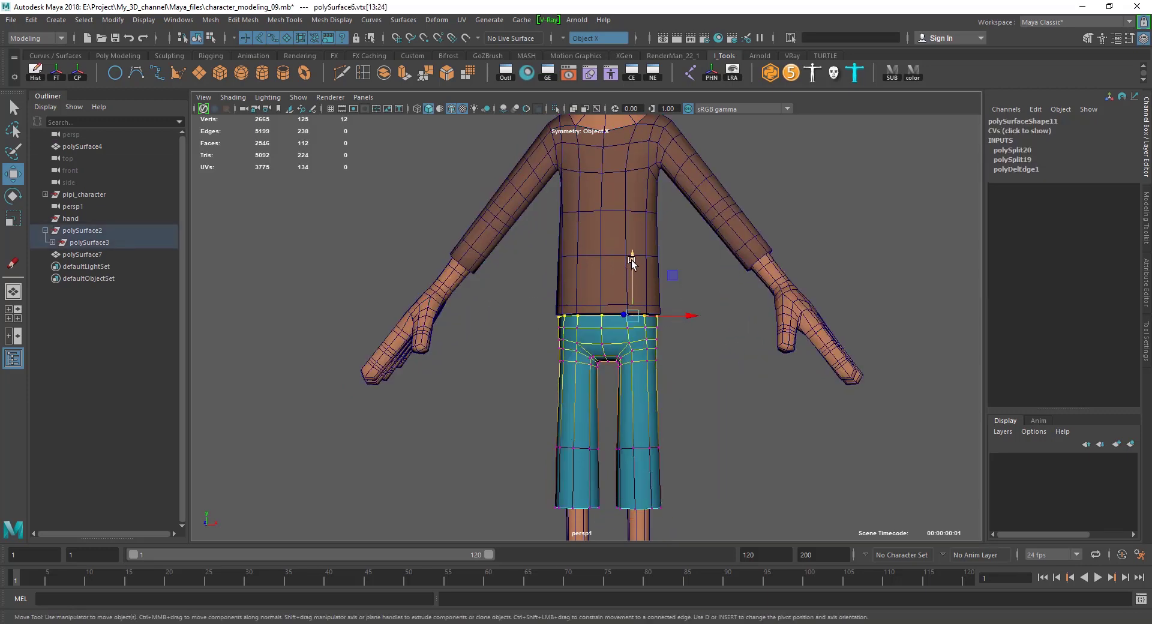
mouse_move(633, 264)
mouse_down()
mouse_move(634, 254)
mouse_move(607, 332)
mouse_up()
scroll(607, 332, up, 4)
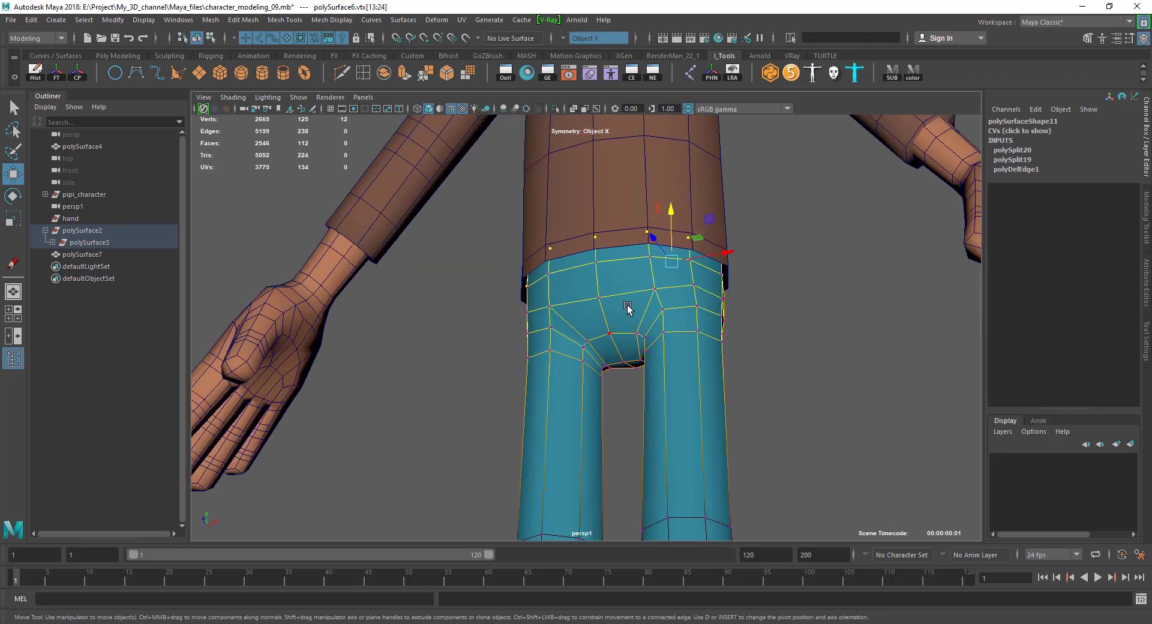
click(708, 281)
scroll(687, 304, down, 6)
mouse_move(685, 363)
alt+mouse_down()
mouse_move(697, 369)
mouse_move(635, 384)
mouse_move(512, 386)
mouse_move(606, 380)
alt+mouse_up()
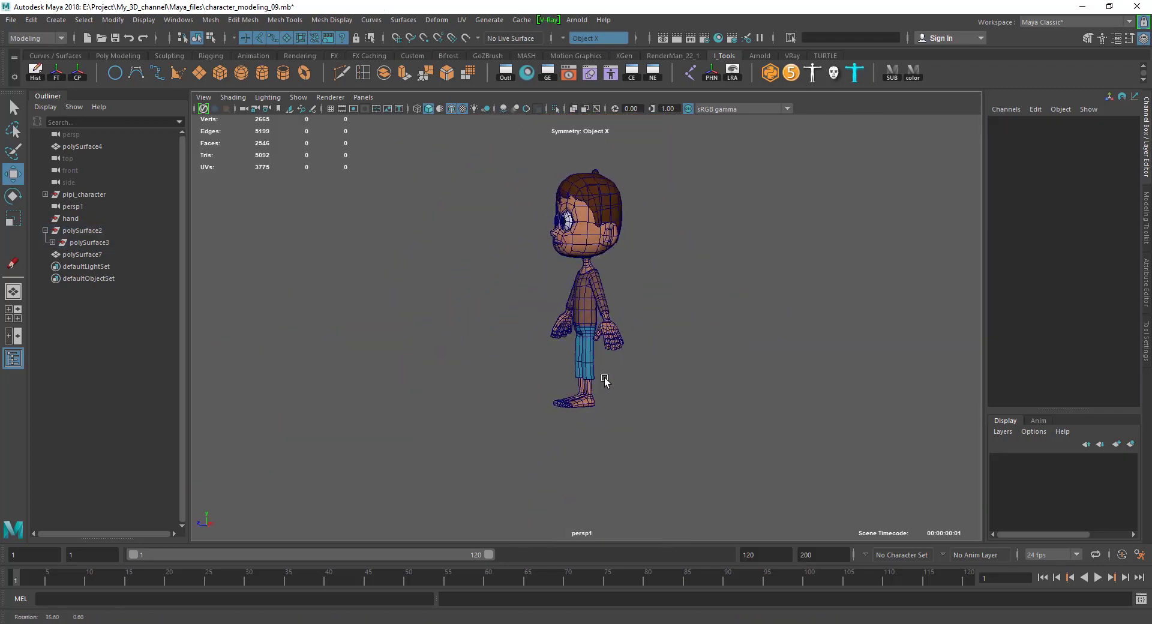
scroll(609, 360, down, 3)
scroll(606, 336, up, 5)
Step: Lift an edge loop on the pants legs upward
scroll(588, 334, up, 2)
click(587, 288)
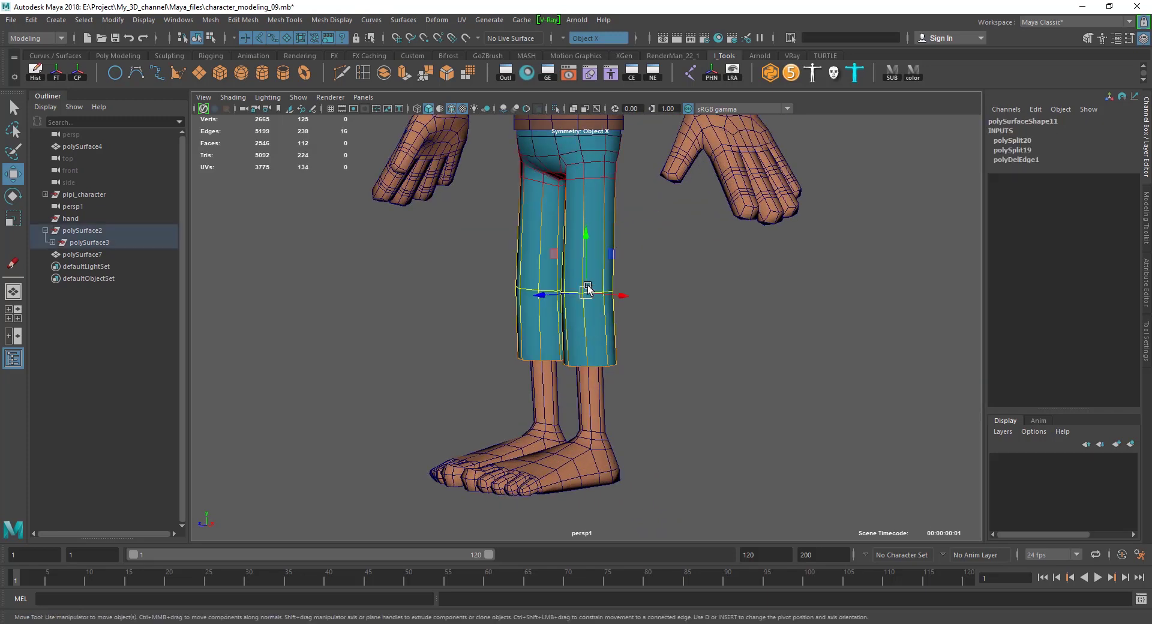
drag(593, 288, 583, 230)
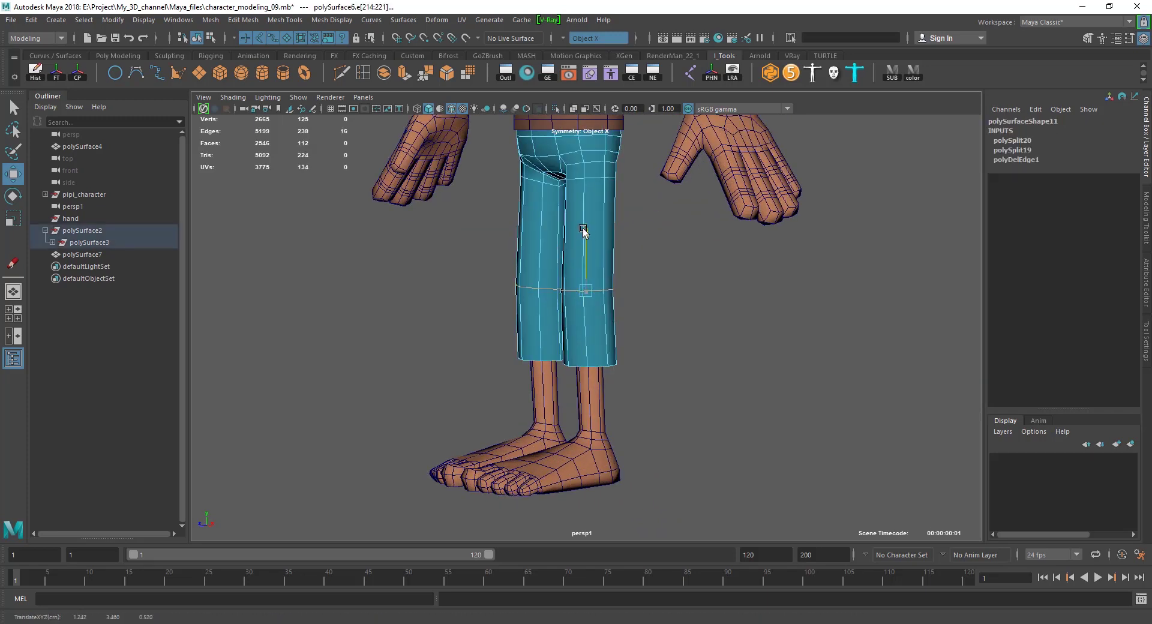
click(618, 300)
scroll(638, 288, down, 3)
scroll(659, 303, down, 2)
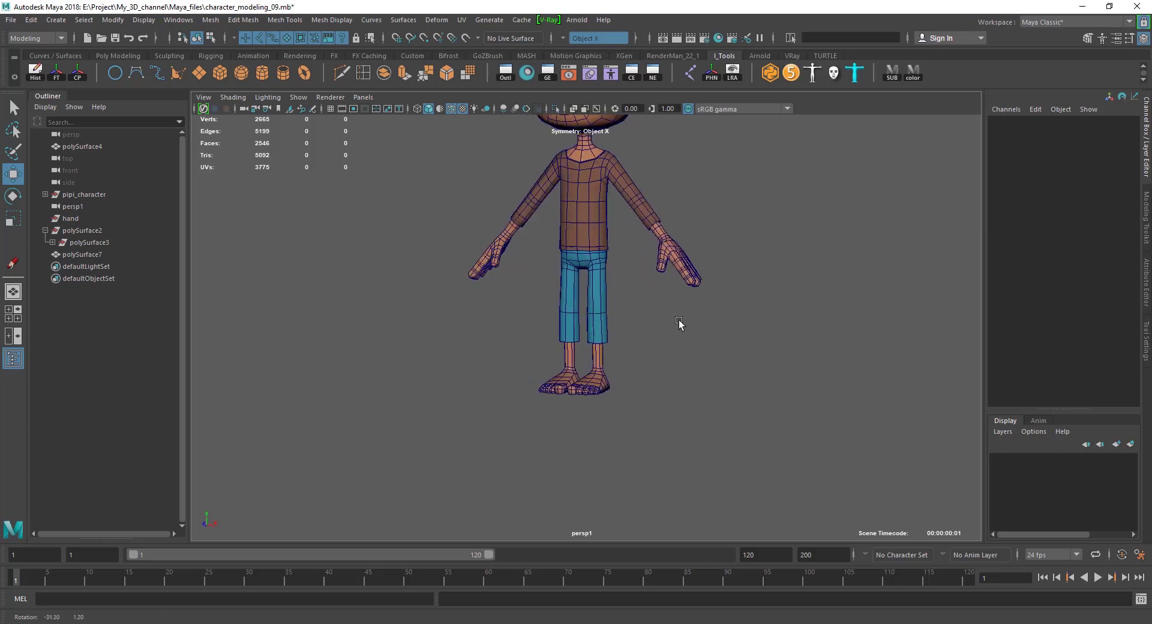
scroll(679, 319, down, 2)
scroll(669, 353, down, 2)
mouse_move(665, 370)
alt+mouse_down()
mouse_move(432, 367)
mouse_move(648, 365)
alt+mouse_up()
scroll(639, 366, up, 3)
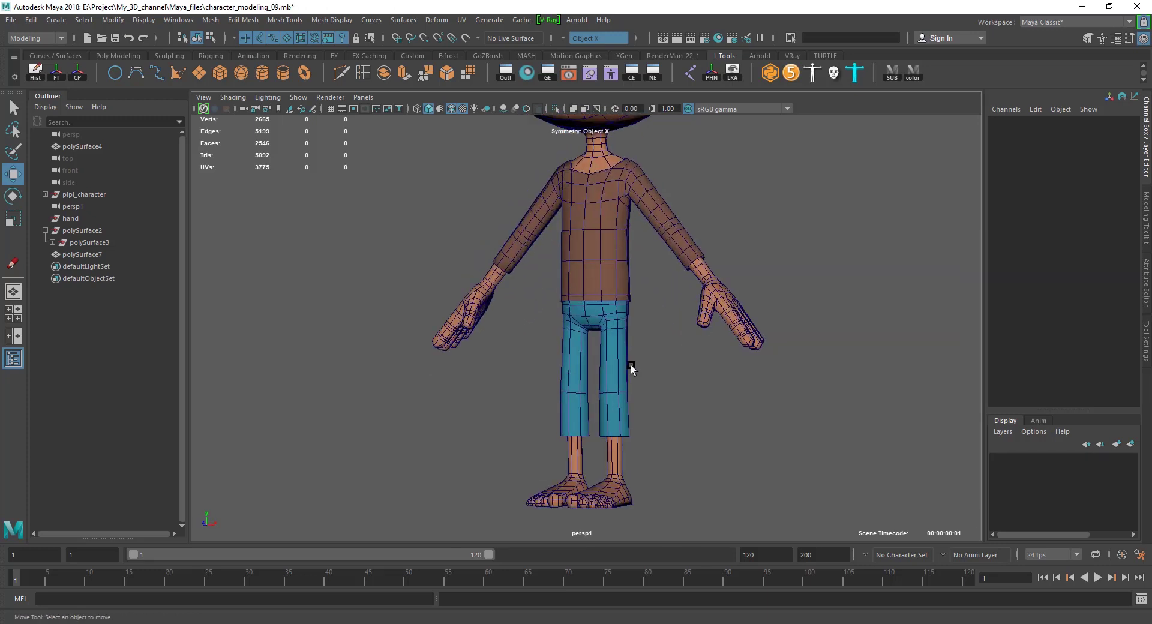
scroll(624, 354, up, 2)
Step: Raise the pants' waist vertex row with soft selection falloff
click(616, 340)
key(F9)
mouse_move(672, 297)
mouse_down()
mouse_move(613, 245)
mouse_move(639, 227)
mouse_up()
key(b)
drag(618, 282, 633, 272)
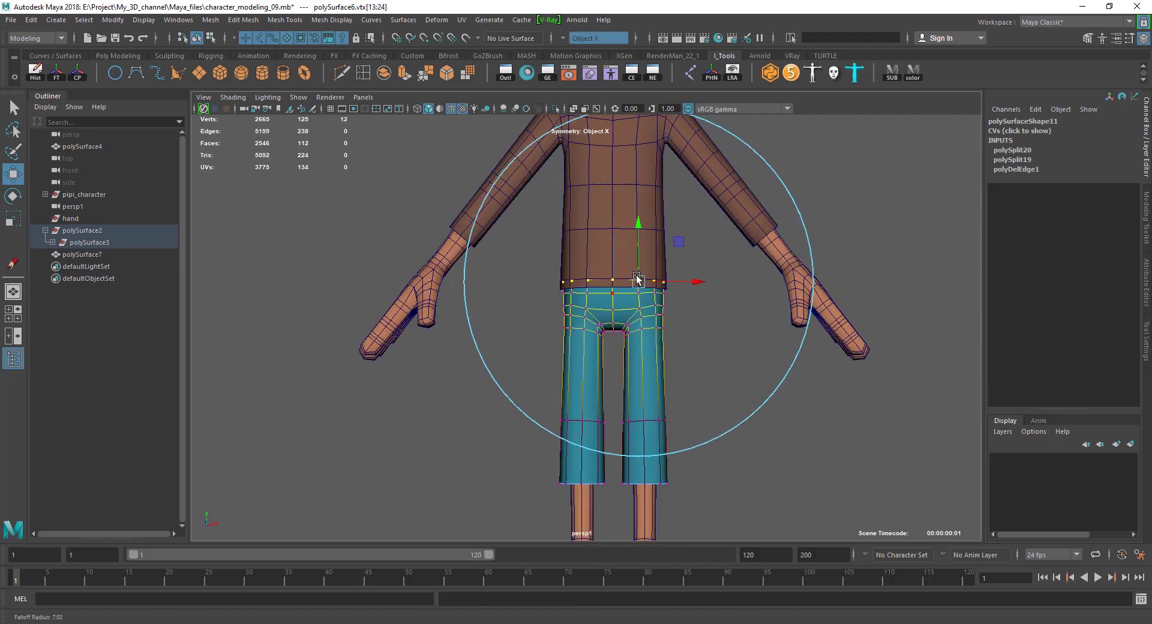
mouse_move(638, 226)
mouse_down()
mouse_move(642, 215)
mouse_move(600, 258)
mouse_up()
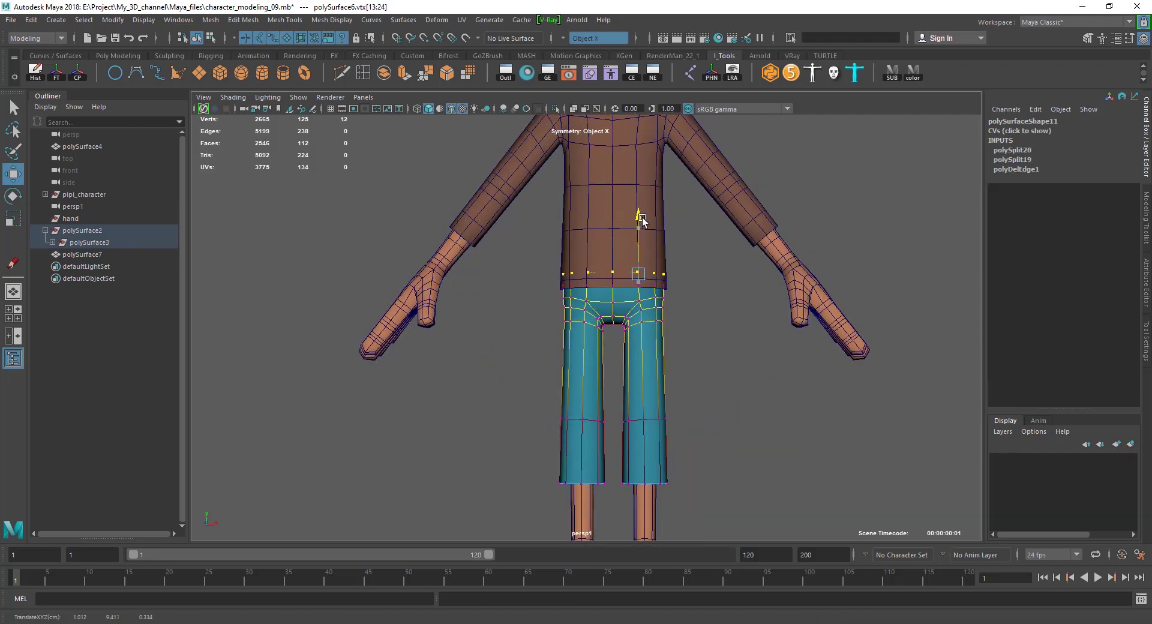
click(600, 264)
alt+middle_drag(600, 267, 600, 309)
Step: Shift the shirt's bottom vertex row to match the raised waist
right_drag(600, 309, 564, 311)
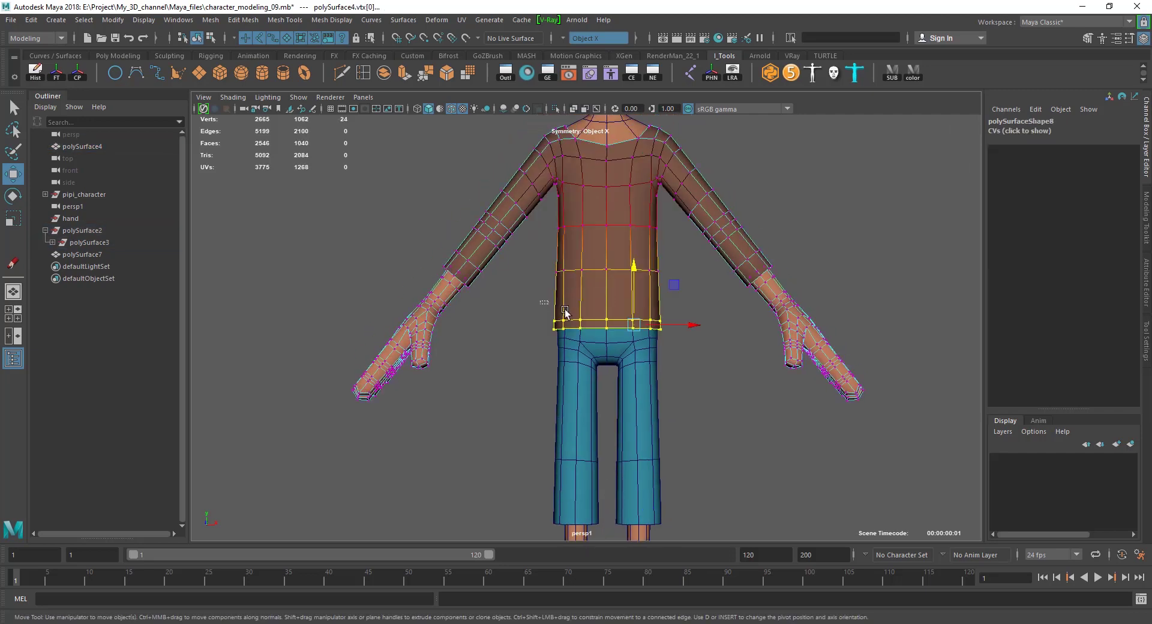
drag(632, 268, 631, 285)
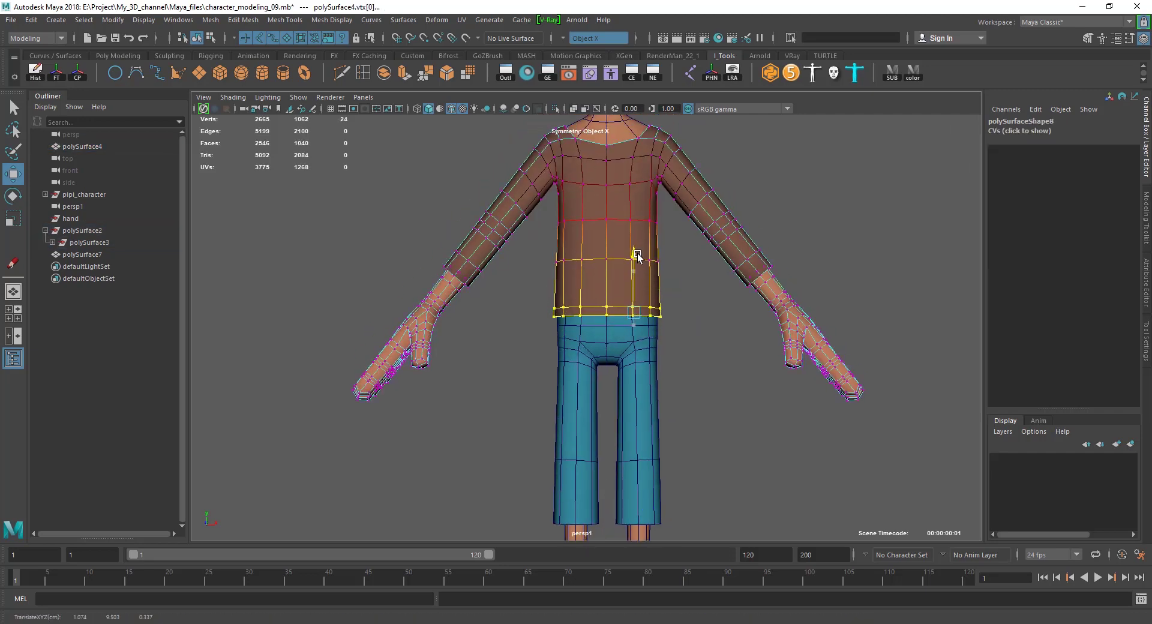
scroll(696, 384, down, 5)
click(667, 382)
click(663, 380)
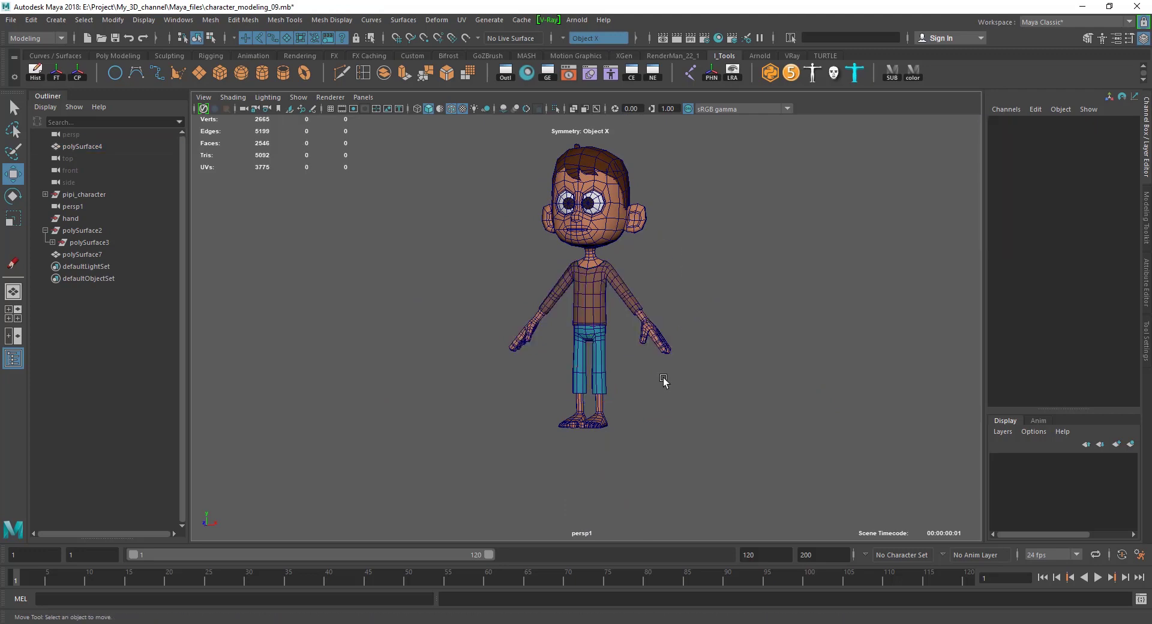
mouse_move(664, 381)
alt+mouse_down()
mouse_move(479, 379)
mouse_move(606, 391)
alt+mouse_up()
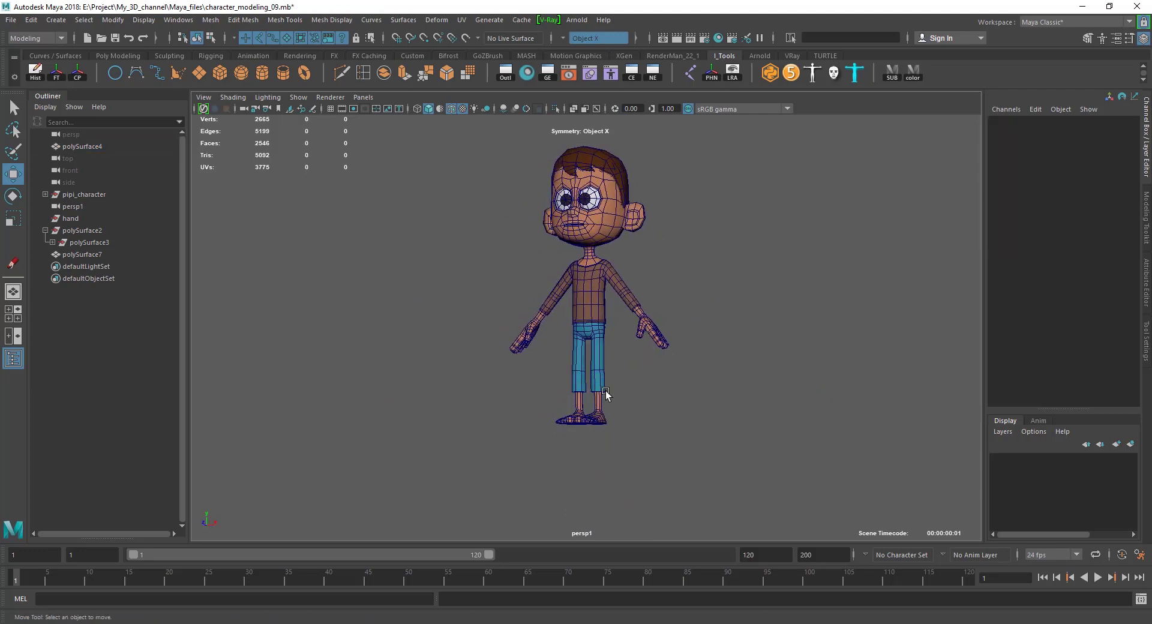
scroll(610, 311, up, 5)
Step: Select a pants leg edge loop, constrain it vertically, and inspect the legs from several angles
scroll(612, 311, up, 3)
double_click(606, 330)
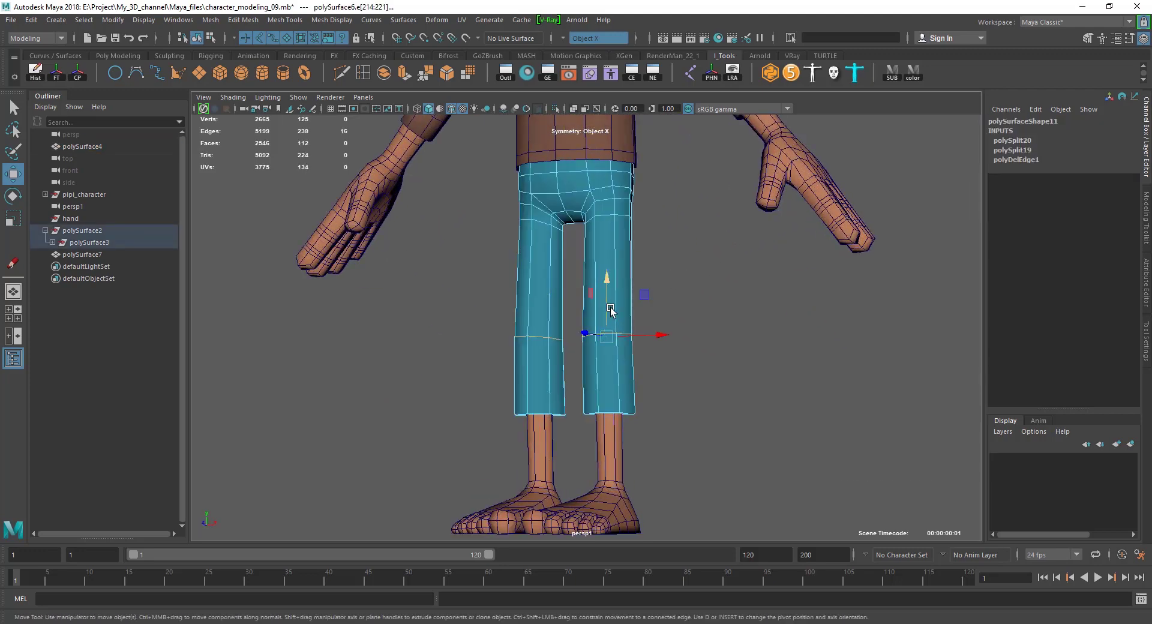
click(605, 272)
scroll(624, 324, down, 3)
mouse_move(646, 381)
alt+mouse_down()
mouse_move(552, 312)
mouse_move(586, 375)
mouse_move(681, 385)
mouse_move(639, 423)
alt+mouse_up()
click(673, 323)
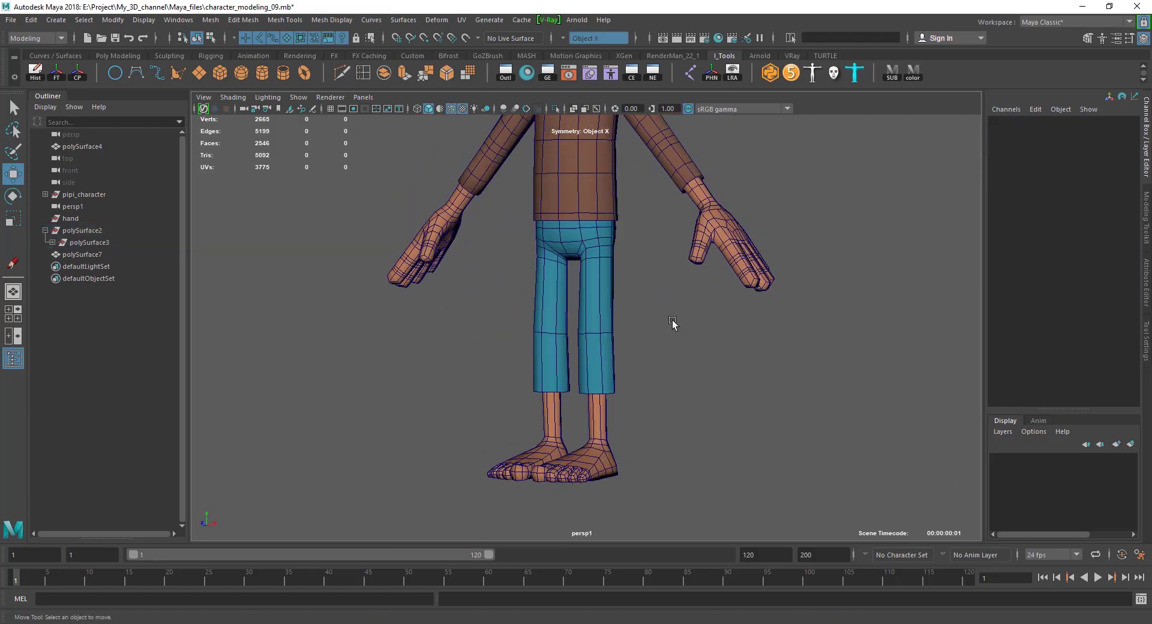
mouse_move(674, 323)
alt+mouse_down()
mouse_move(548, 380)
mouse_move(534, 375)
mouse_move(552, 390)
mouse_move(578, 375)
mouse_move(548, 381)
mouse_move(718, 393)
alt+mouse_up()
scroll(579, 375, up, 3)
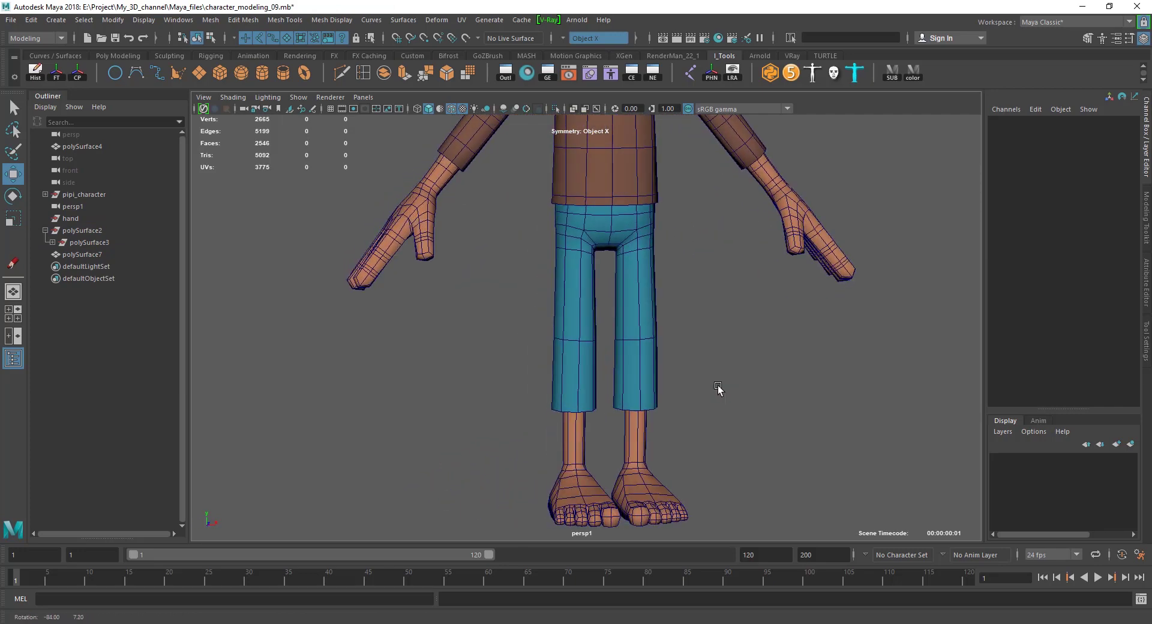
mouse_move(717, 393)
alt+right_down()
mouse_move(616, 376)
mouse_move(654, 361)
alt+right_up()
scroll(616, 376, down, 2)
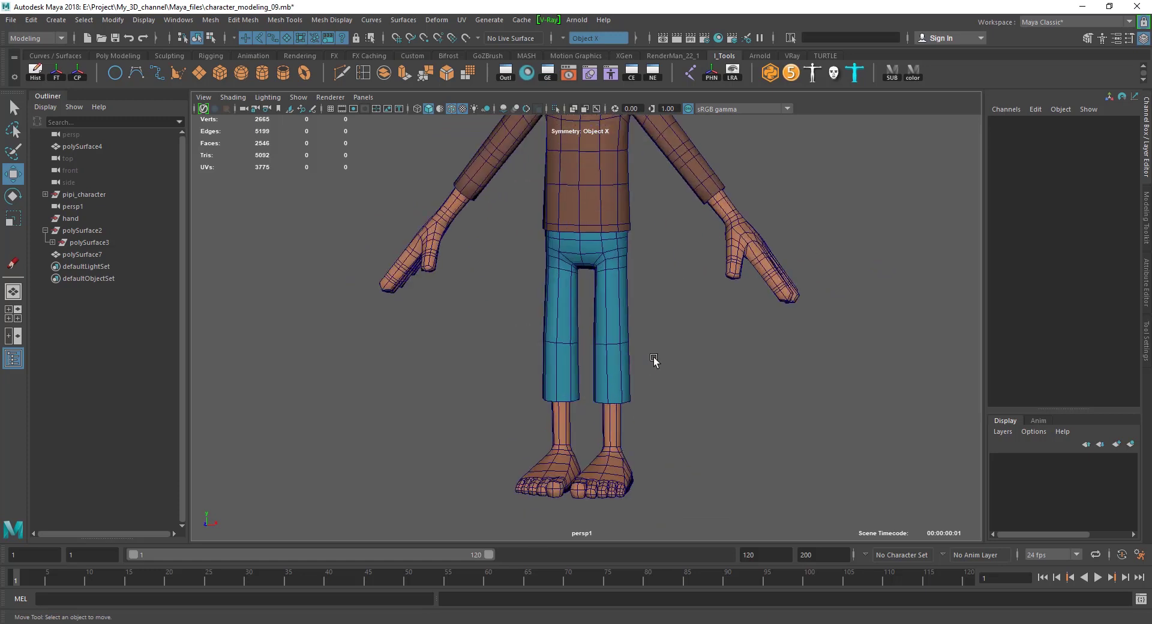
alt+drag(654, 361, 643, 360)
alt+right_drag(644, 360, 638, 405)
mouse_move(637, 402)
alt+mouse_down()
mouse_move(586, 404)
mouse_move(604, 411)
mouse_move(622, 333)
alt+mouse_up()
scroll(621, 334, up, 3)
Step: Nudge the pants leg loop slightly upward, review it, then undo the change
click(597, 296)
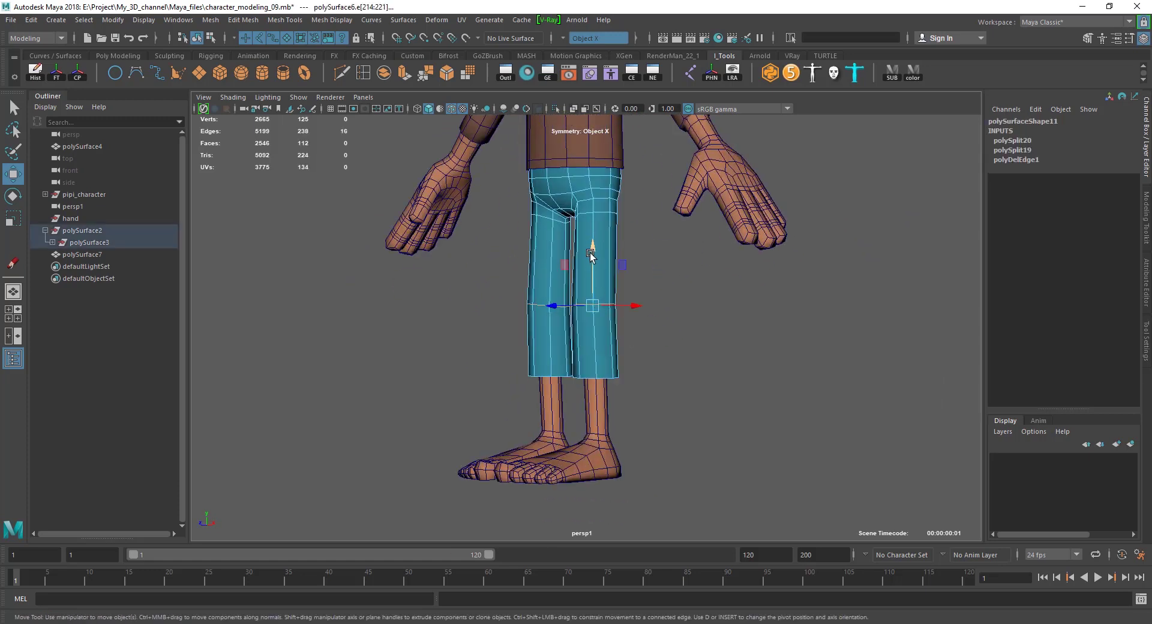
drag(590, 255, 590, 252)
click(668, 278)
scroll(648, 334, down, 5)
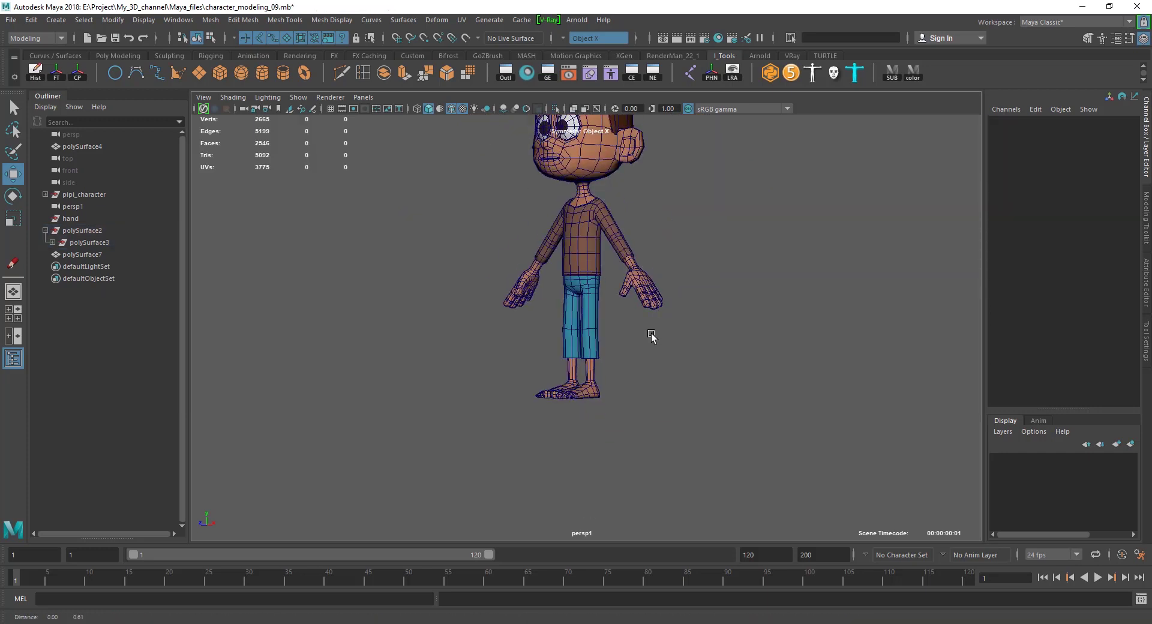
scroll(643, 360, down, 2)
mouse_move(642, 360)
alt+mouse_down()
mouse_move(663, 377)
mouse_move(619, 391)
alt+mouse_up()
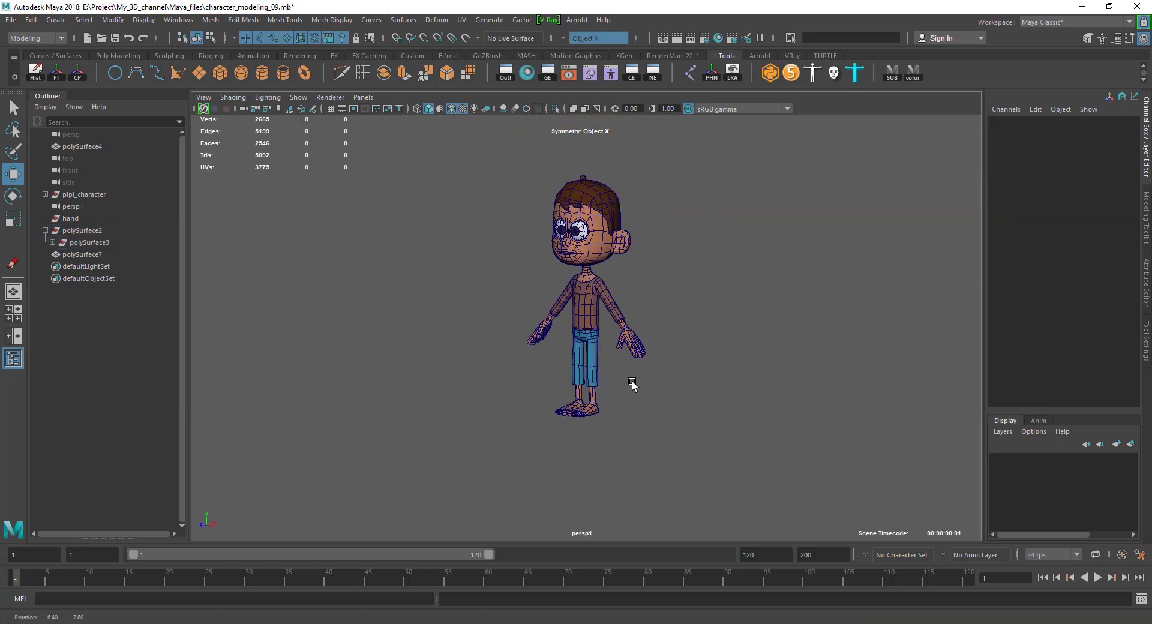
alt+middle_drag(620, 391, 627, 317)
scroll(627, 317, up, 5)
key(ctrl+z)
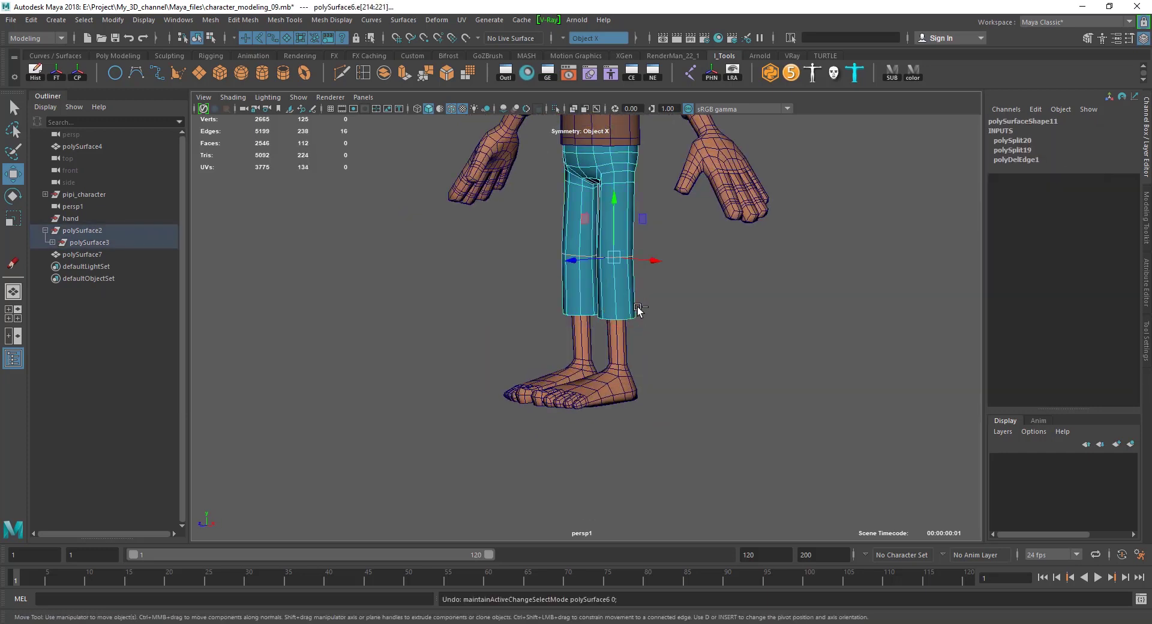
click(643, 313)
scroll(632, 414, down, 5)
mouse_move(630, 424)
alt+mouse_down()
mouse_move(789, 419)
mouse_move(776, 413)
alt+mouse_up()
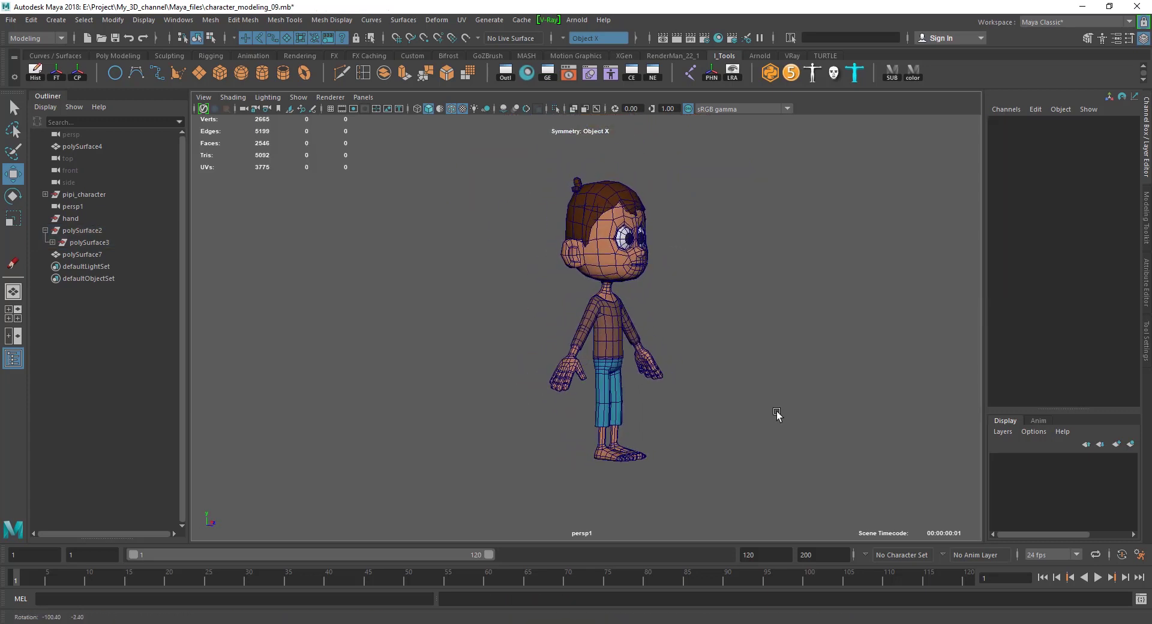
Step: Start a Grease Pencil frame and draw a saturated orange mark on the character's leg
click(320, 118)
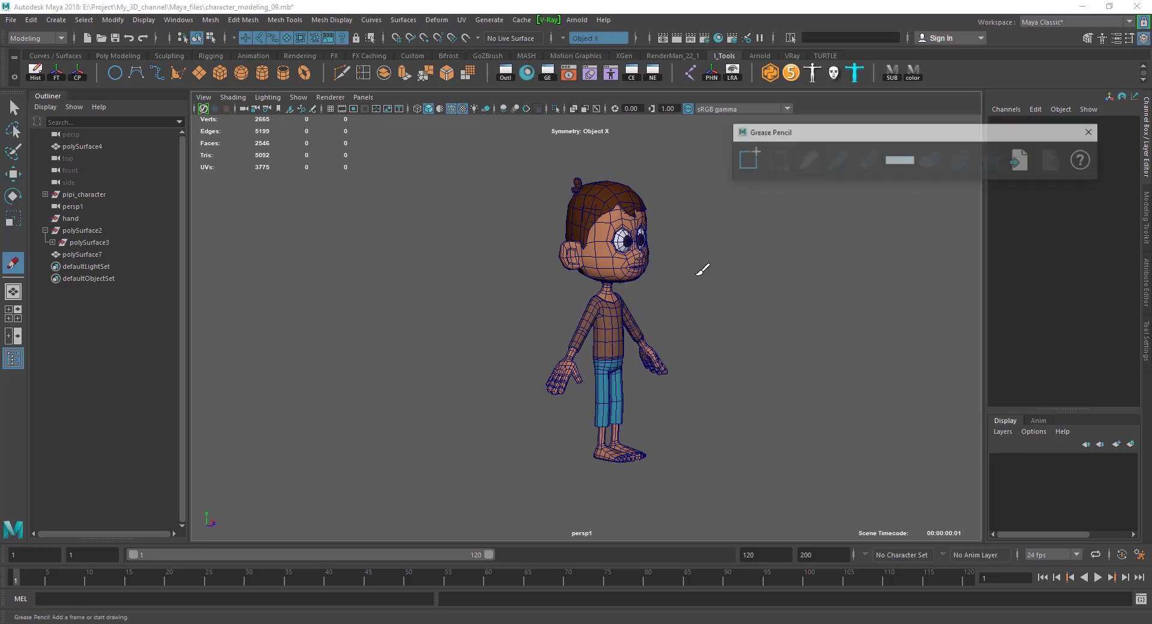
click(747, 161)
click(904, 164)
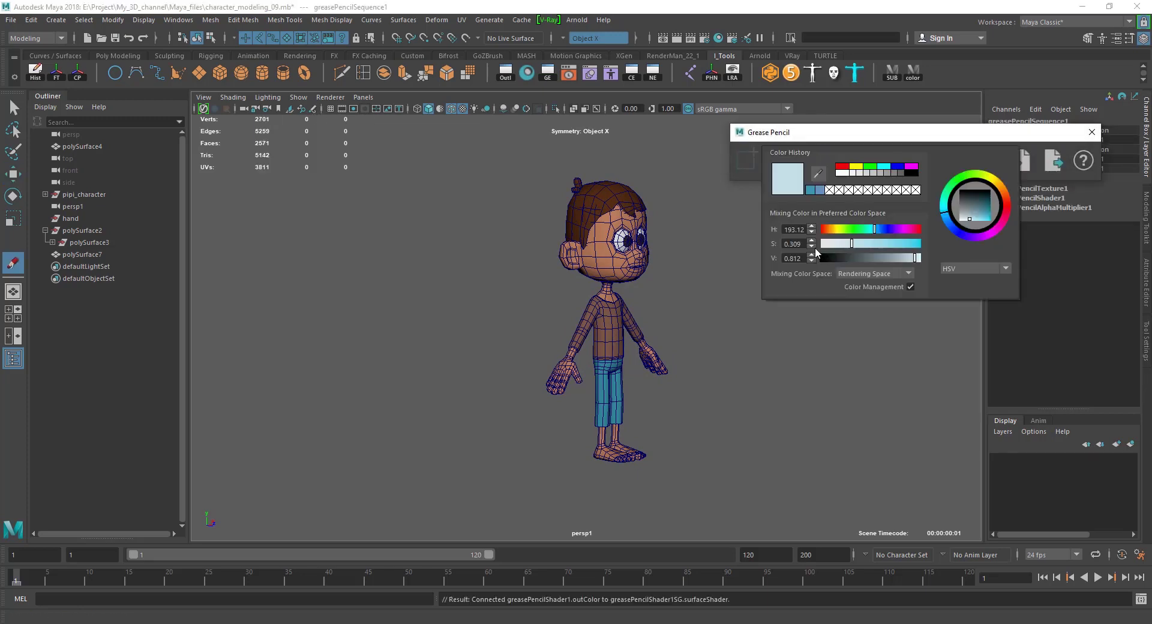
drag(852, 246, 900, 243)
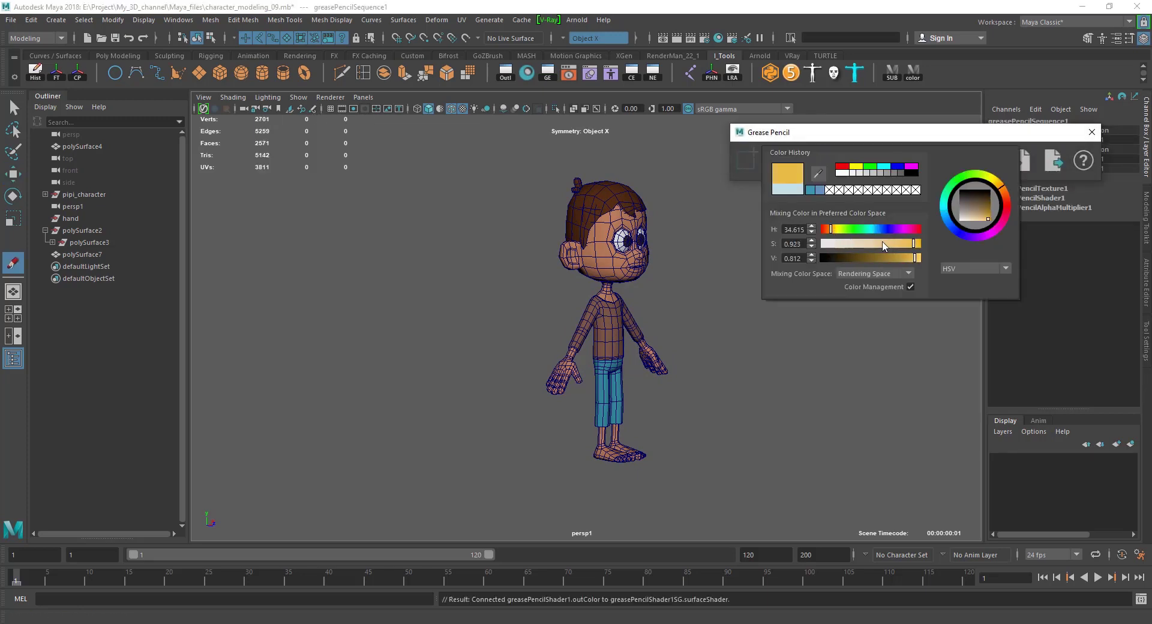
click(610, 361)
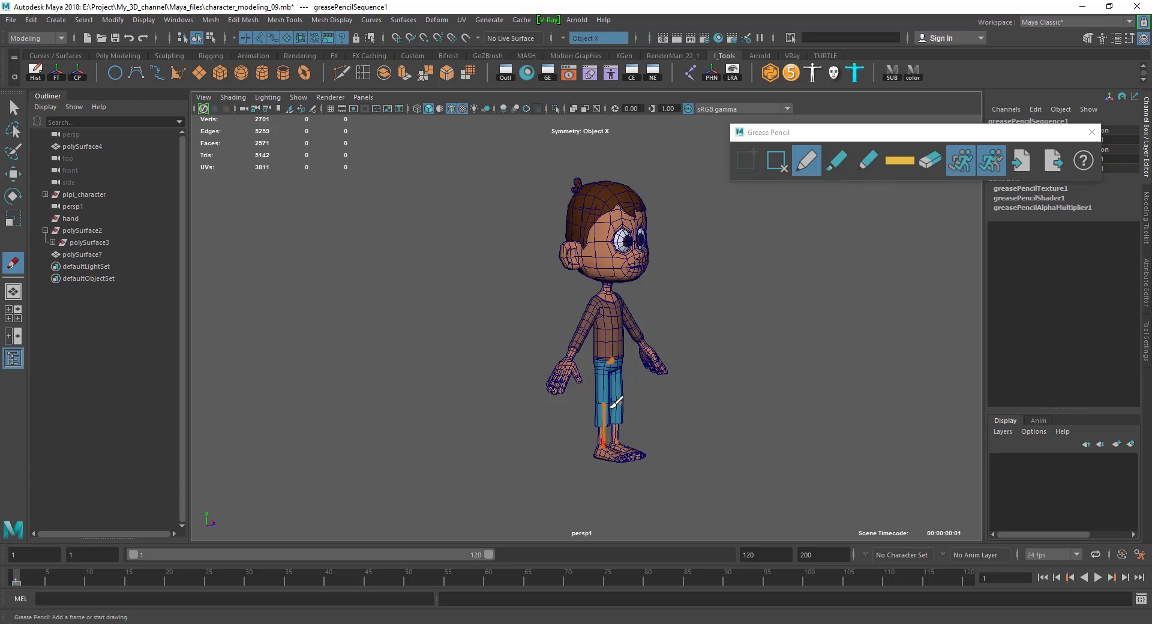
Step: Change the grease pencil colour to a yellow-green
click(899, 160)
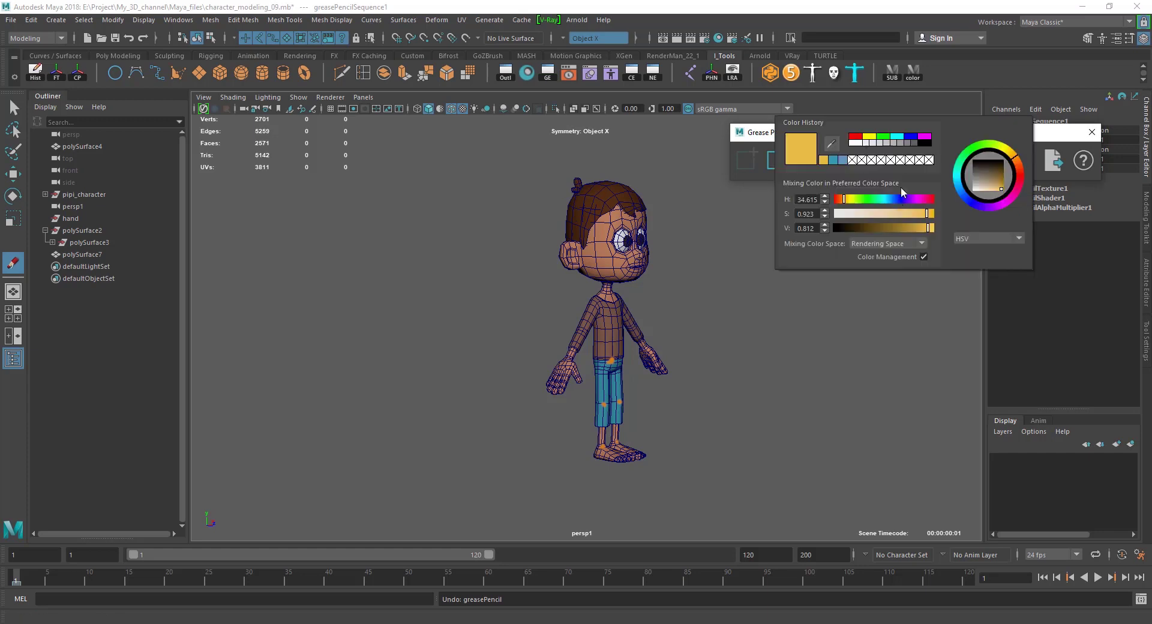
click(871, 200)
drag(862, 204, 866, 203)
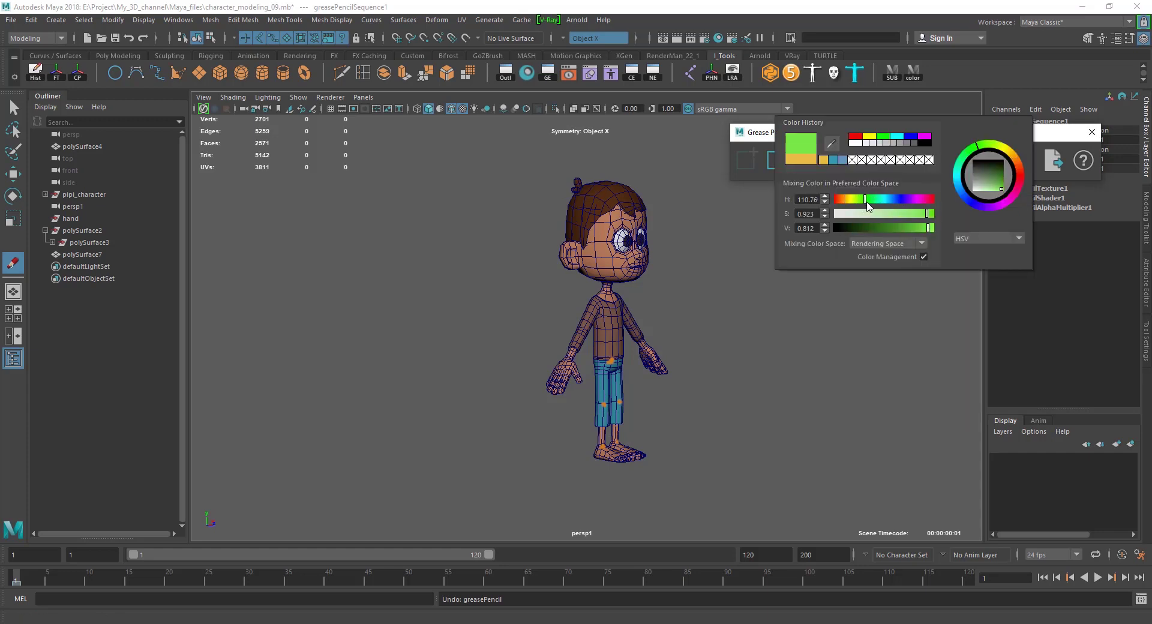
click(900, 219)
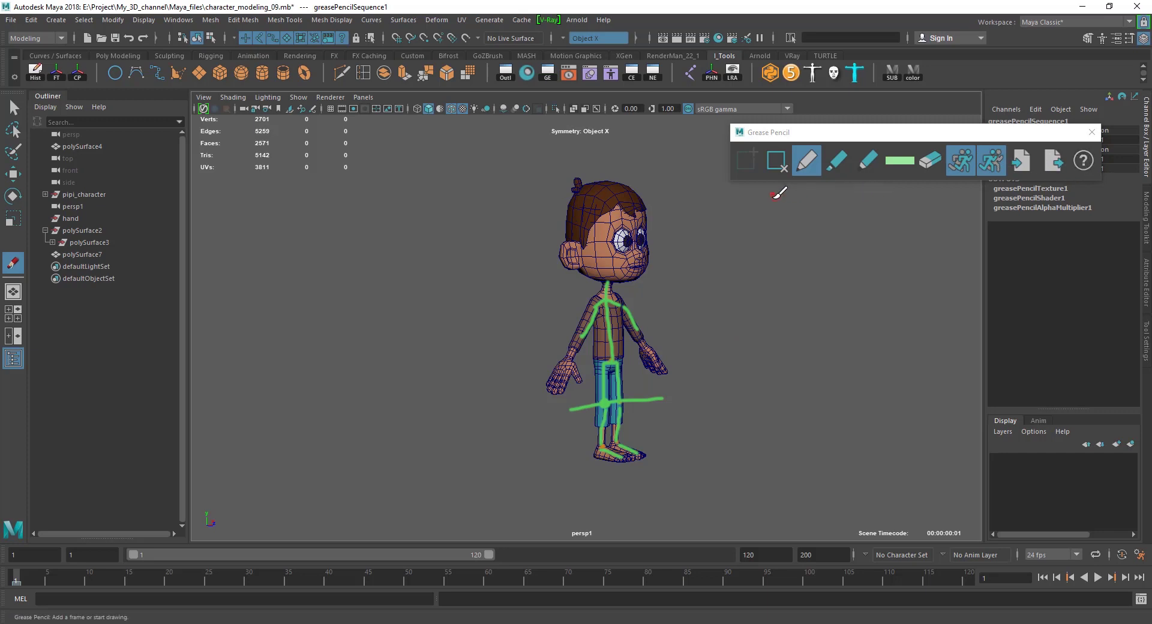
Step: Clear the old frame and sketch green guide strokes down and across the pants
click(777, 160)
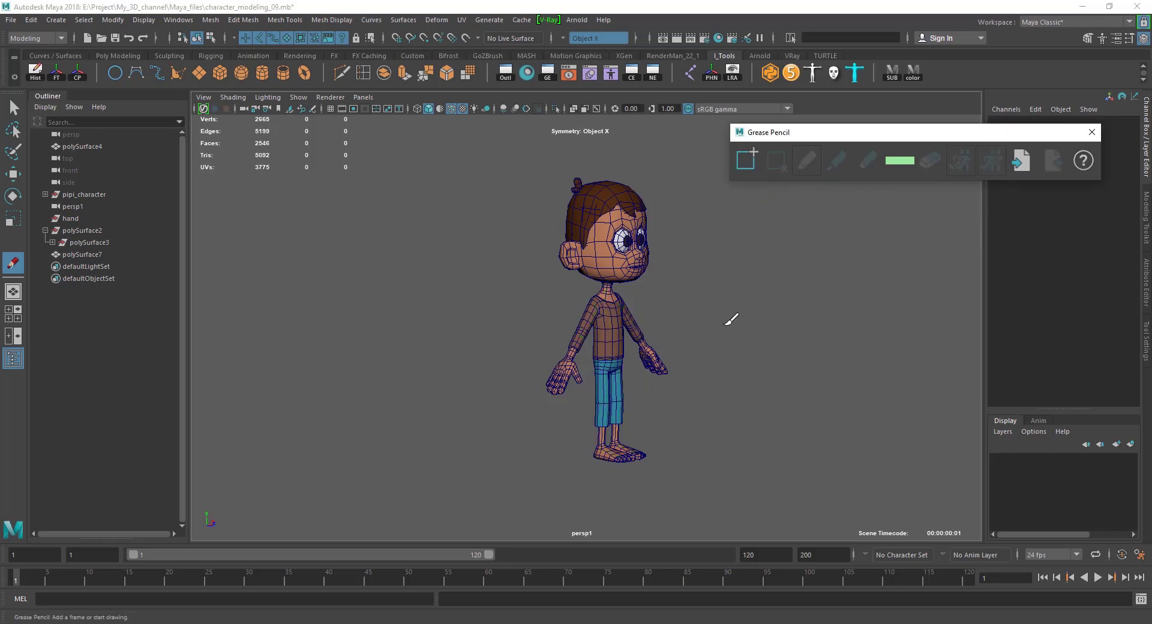
alt+drag(699, 439, 605, 436)
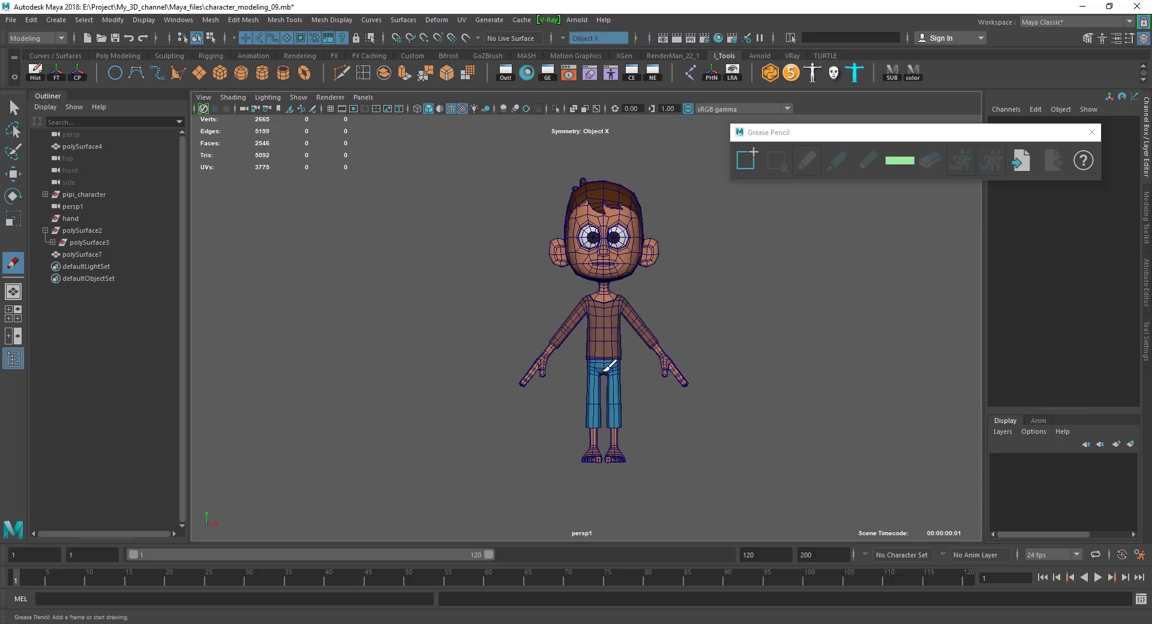
drag(593, 369, 618, 361)
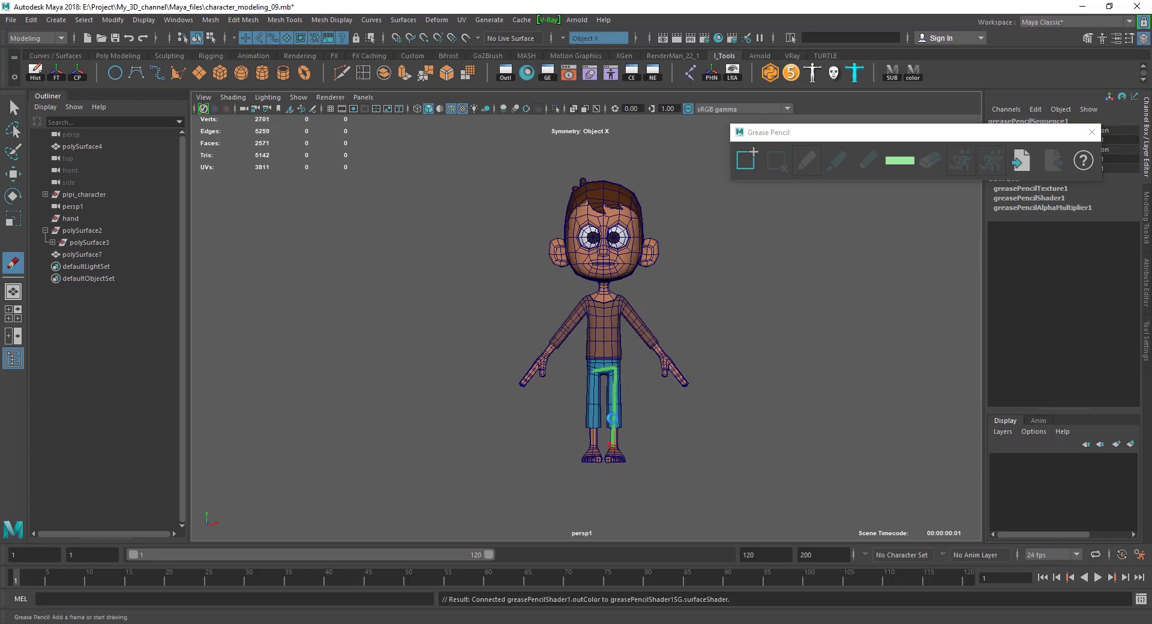
drag(611, 406, 628, 403)
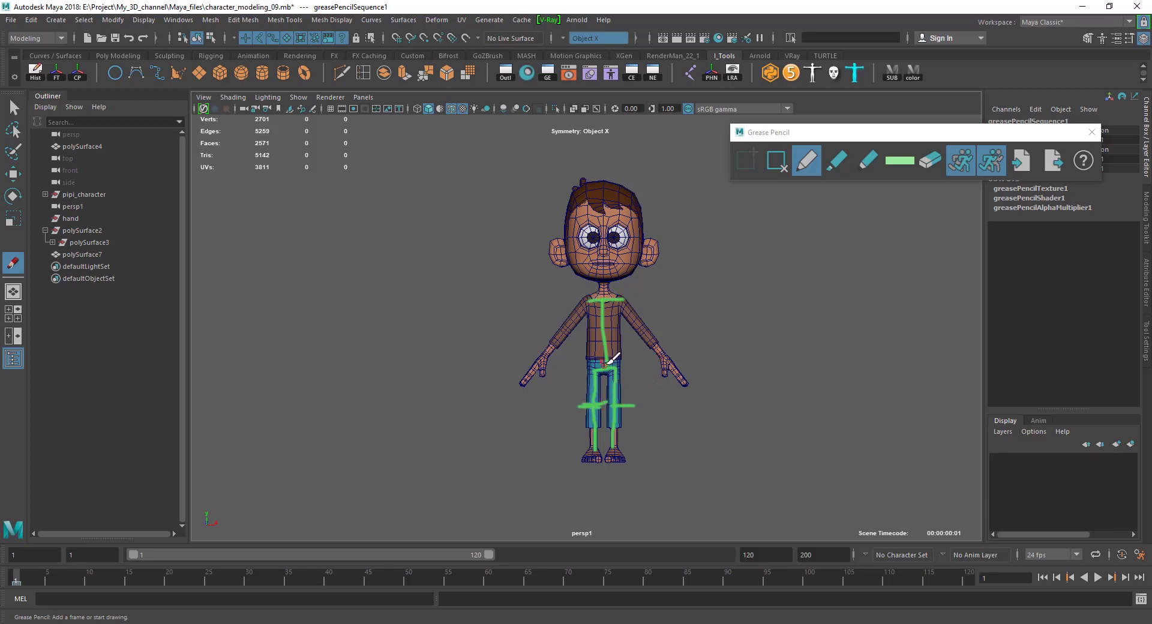
Step: Delete the new grease pencil strokes and close the Grease Pencil tools
click(787, 171)
alt+drag(781, 290, 689, 367)
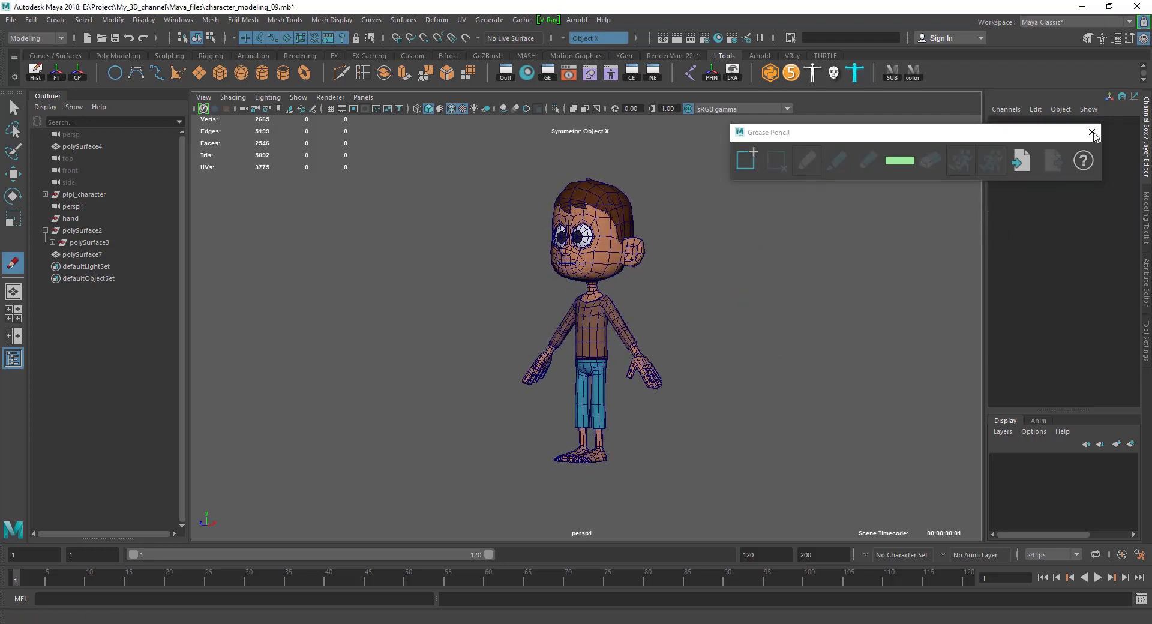
click(1092, 132)
Step: In Edge mode, select the whole edge loop at the shirt's waist
key(w)
scroll(609, 367, up, 3)
right_drag(608, 304, 653, 299)
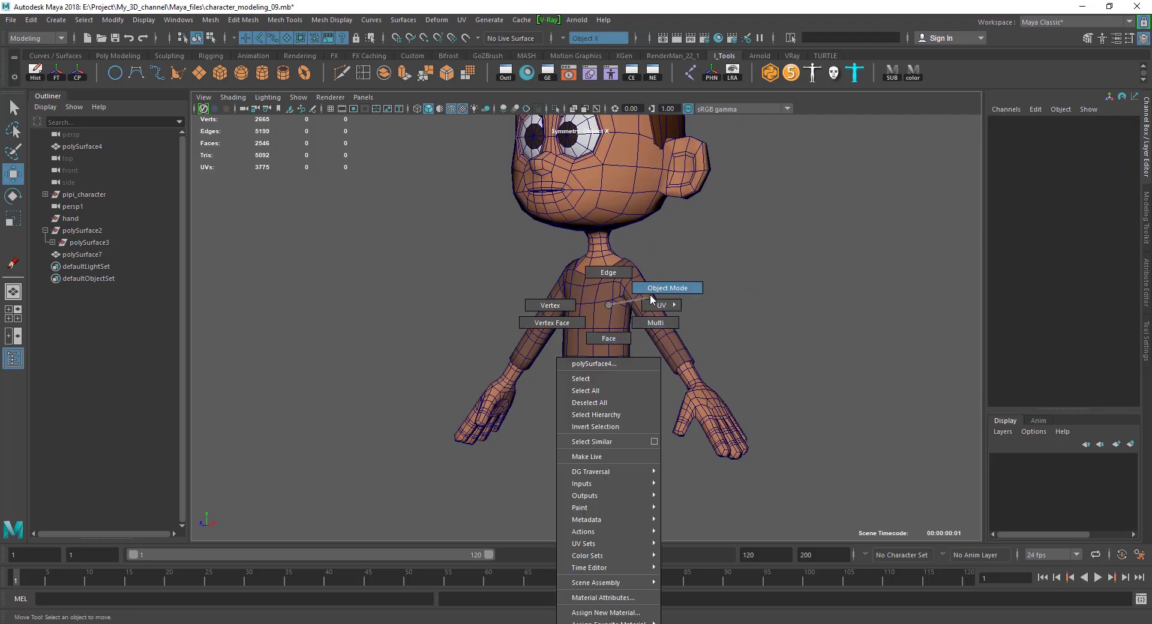
scroll(690, 282, down, 3)
mouse_move(702, 277)
alt+mouse_down()
mouse_move(660, 427)
mouse_move(637, 424)
alt+mouse_up()
scroll(616, 374, up, 5)
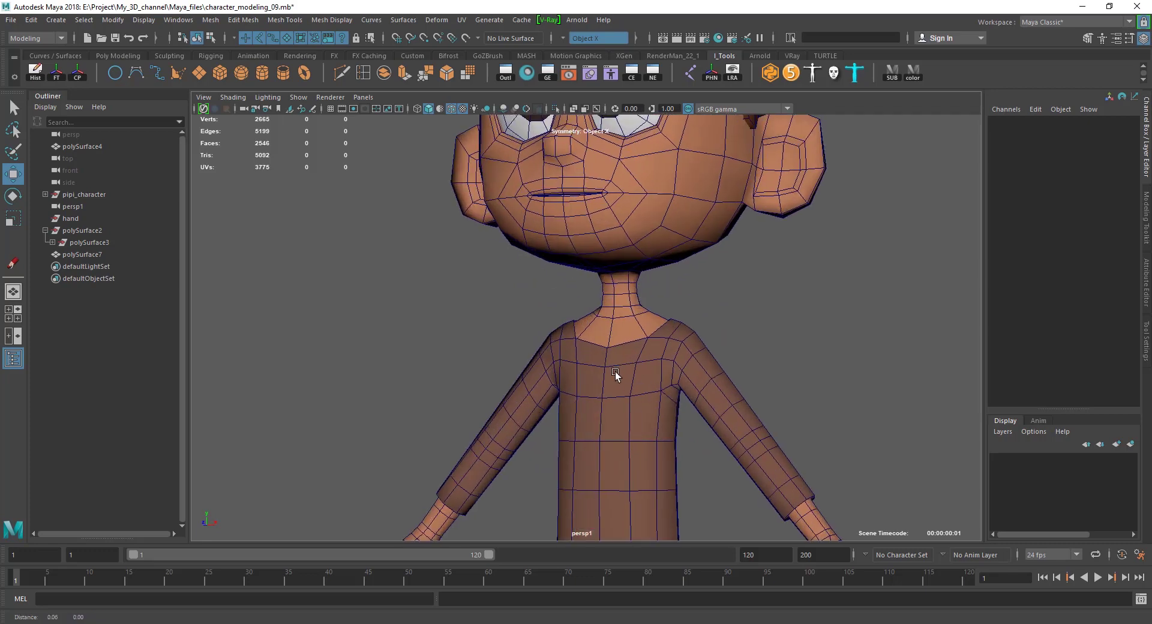
mouse_move(615, 373)
alt+mouse_down()
mouse_move(563, 418)
mouse_move(598, 449)
alt+mouse_up()
scroll(599, 420, up, 5)
right_drag(587, 336, 584, 255)
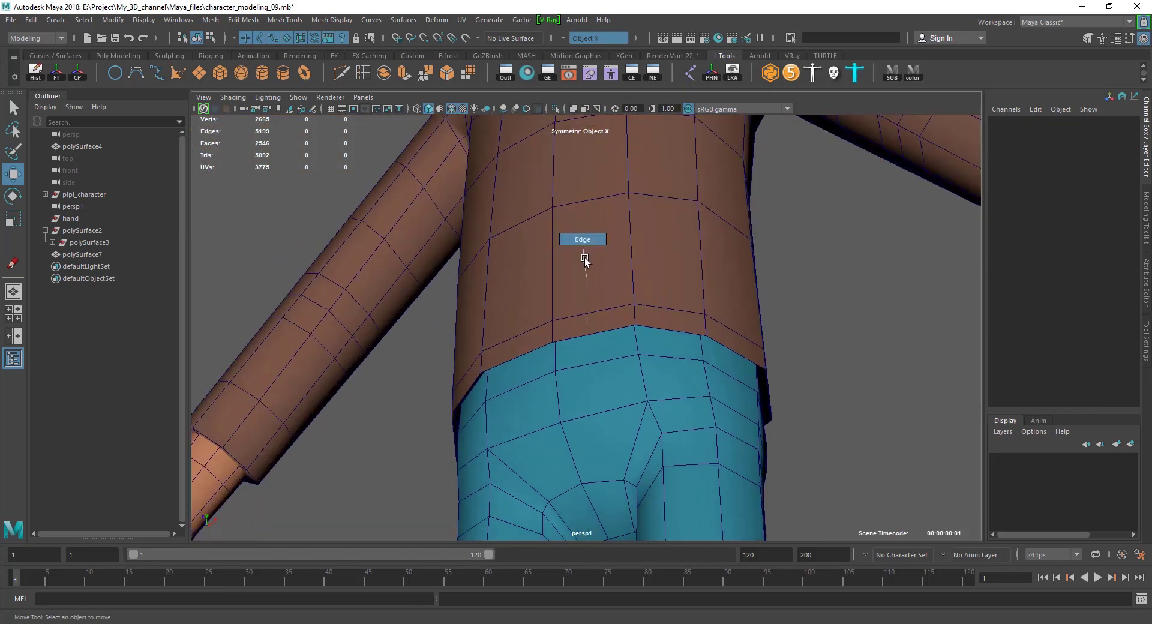
double_click(580, 336)
scroll(676, 405, down, 3)
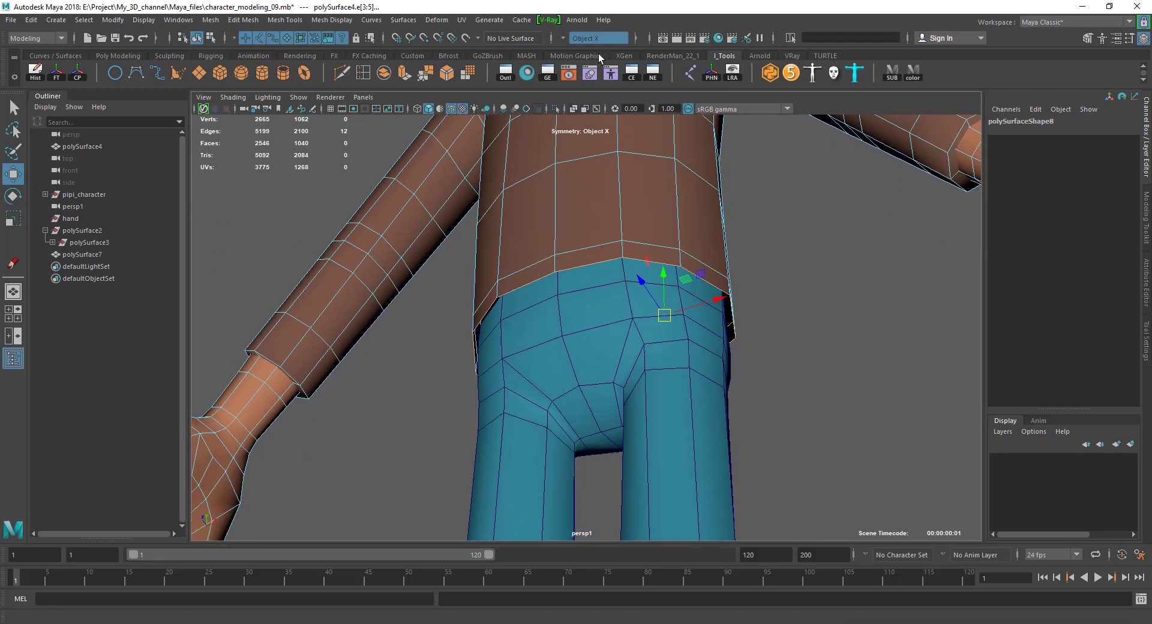
Step: With symmetry off, extrude the waist loop inward to Local Translate Z -0.163, then return to Object Mode
click(563, 38)
click(573, 48)
click(585, 39)
click(588, 43)
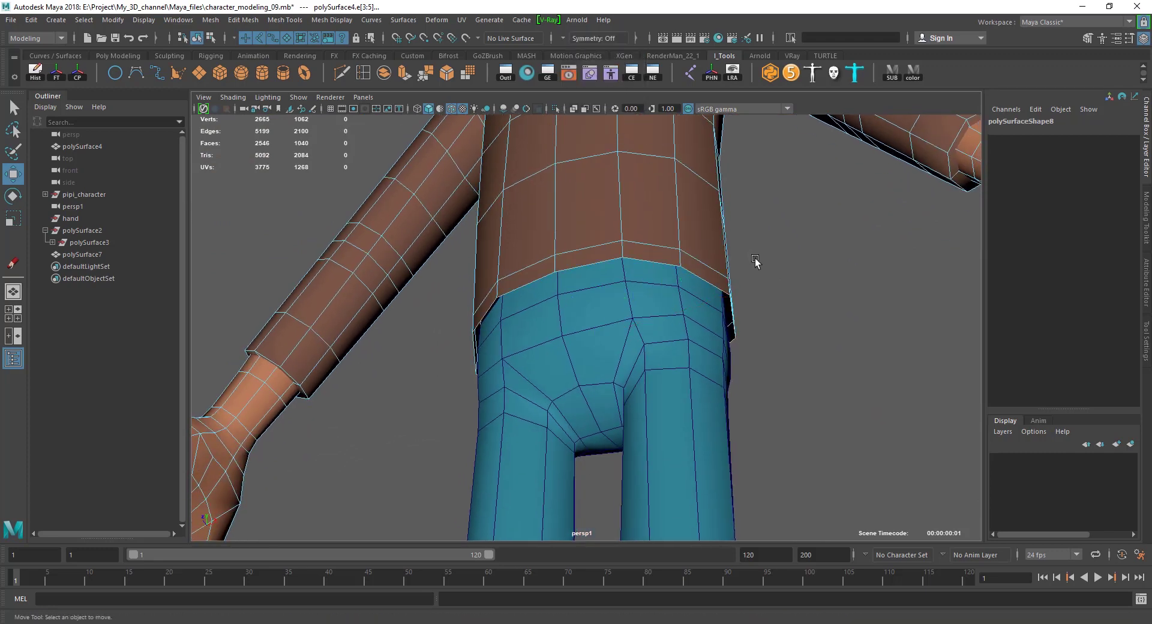
click(644, 262)
shift+right_drag(573, 213, 571, 180)
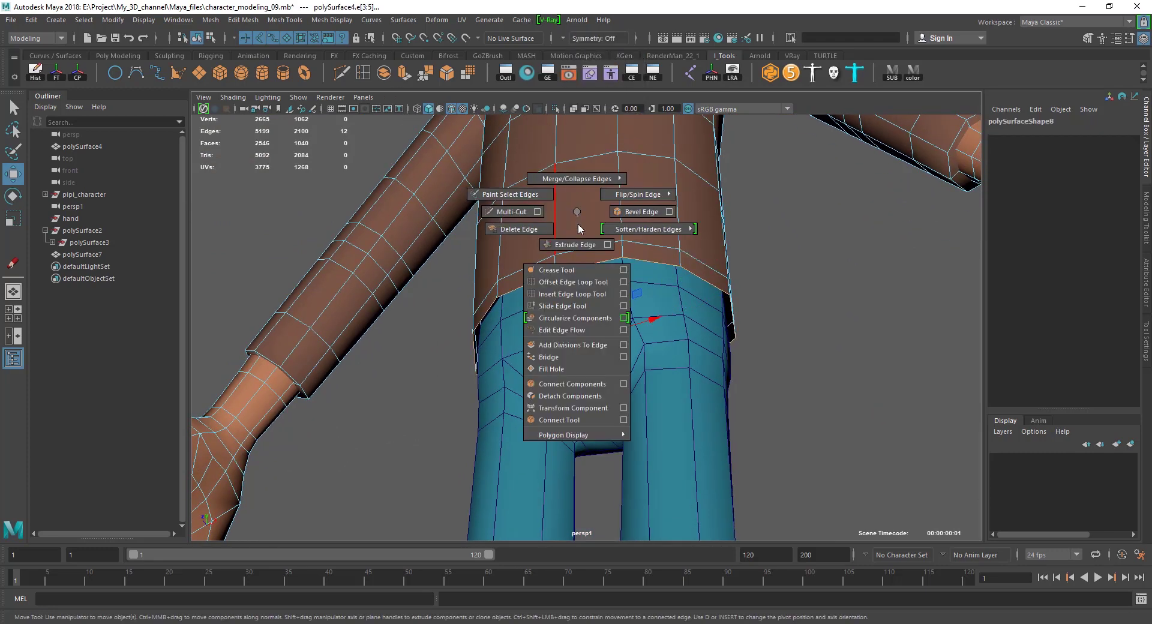
drag(786, 311, 767, 318)
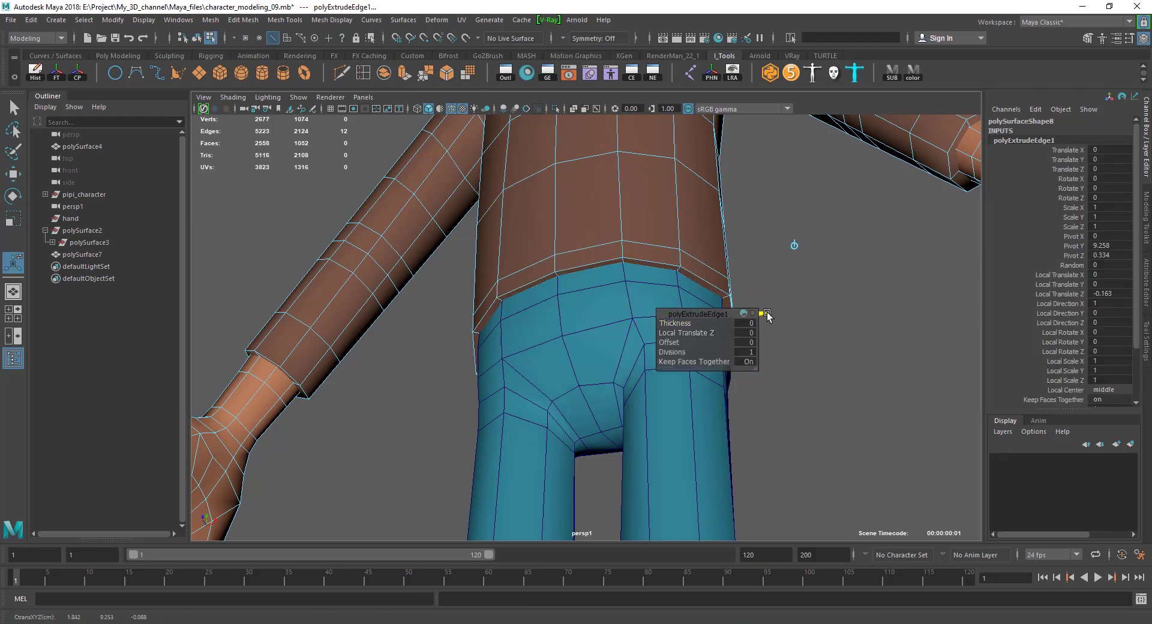
right_drag(689, 219, 746, 185)
click(739, 286)
Step: Select the pants and try a Multi-Cut loop on the right leg, then undo it
scroll(739, 286, down, 5)
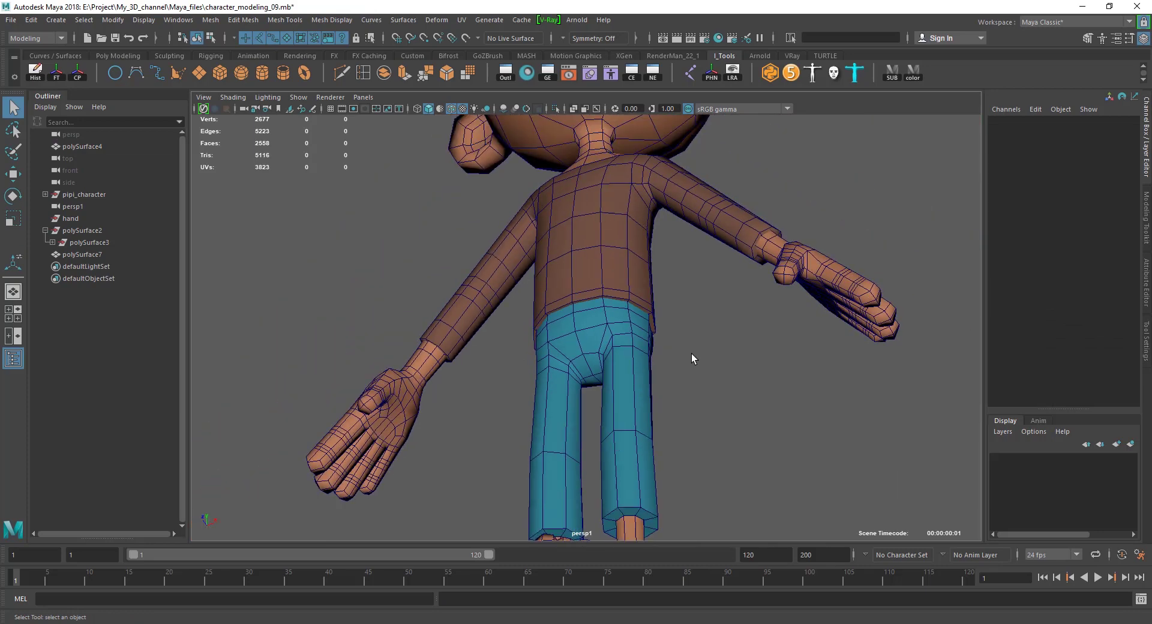
alt+drag(692, 354, 689, 360)
scroll(658, 313, up, 3)
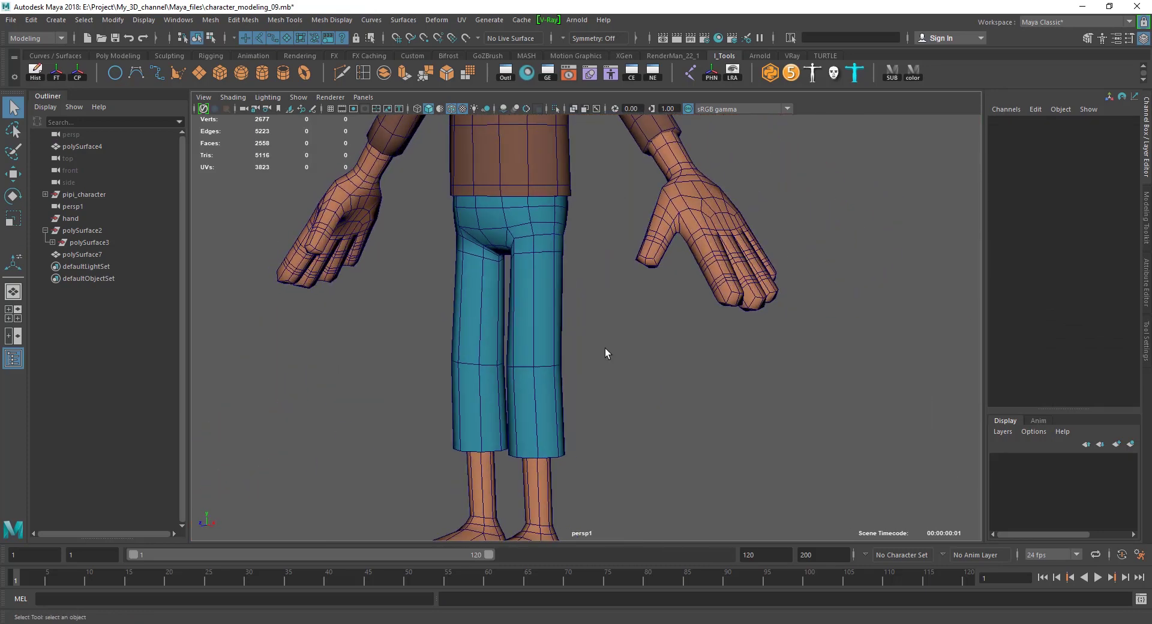
mouse_move(605, 354)
alt+middle_down()
mouse_move(635, 285)
mouse_move(617, 304)
alt+middle_up()
mouse_move(617, 303)
alt+mouse_down()
mouse_move(626, 297)
mouse_move(629, 311)
alt+mouse_up()
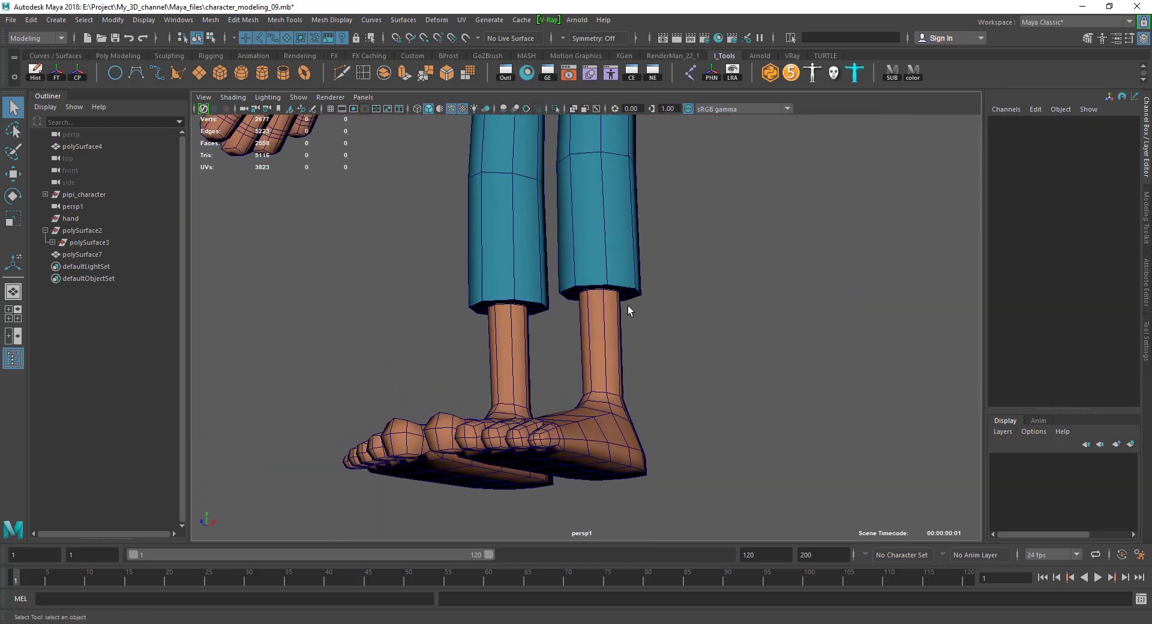
scroll(621, 302, up, 3)
scroll(622, 319, up, 3)
click(611, 334)
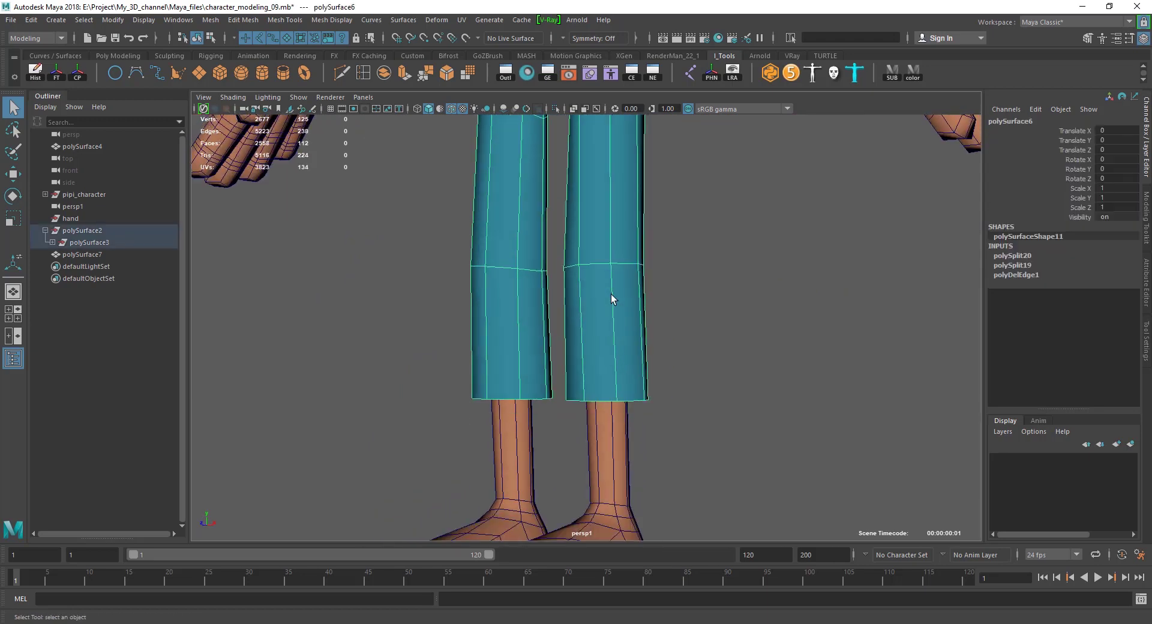
shift+right_drag(609, 253, 559, 253)
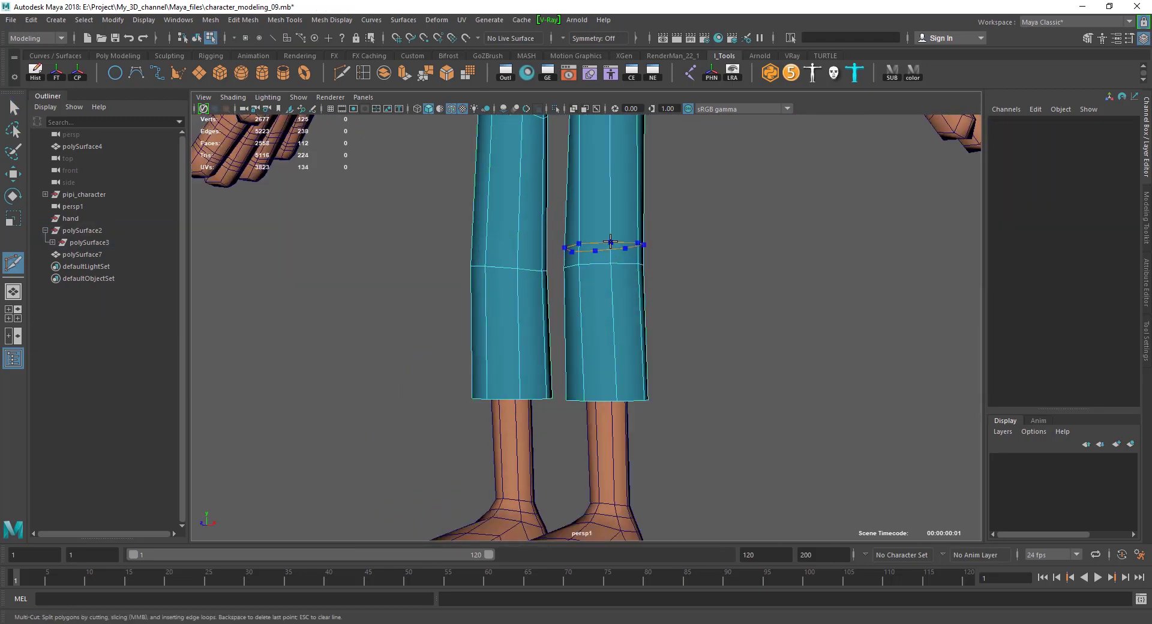
ctrl+click(611, 245)
scroll(624, 300, down, 3)
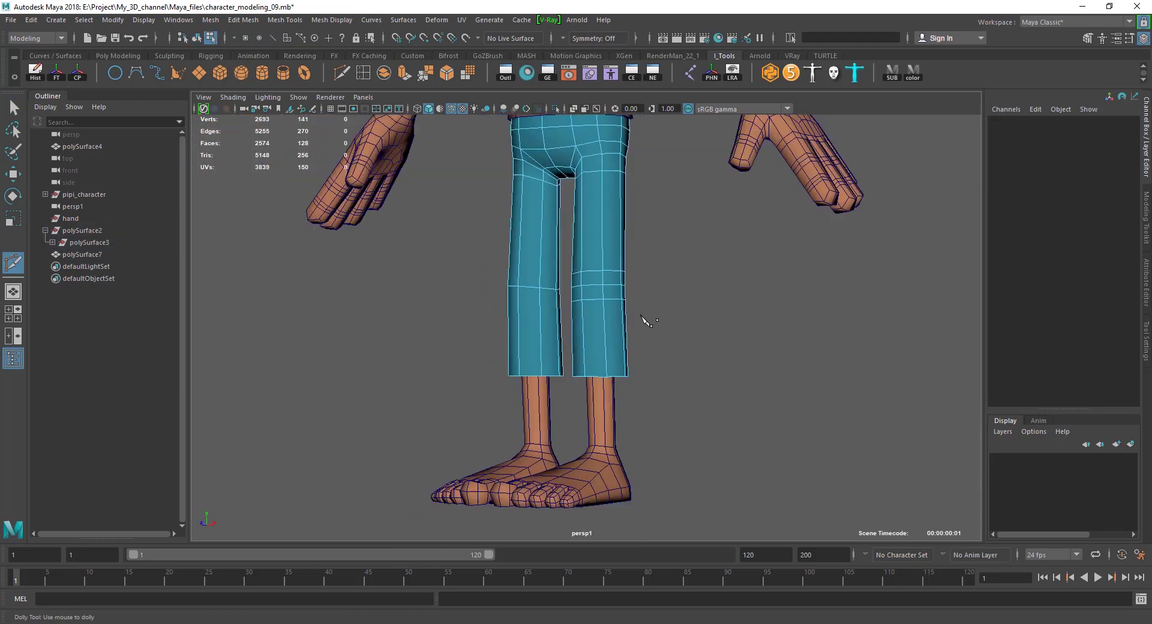
scroll(639, 320, down, 1)
key(ctrl+z)
Step: Set symmetry to Object X, insert a mirrored loop across both legs and scale it flat
click(594, 38)
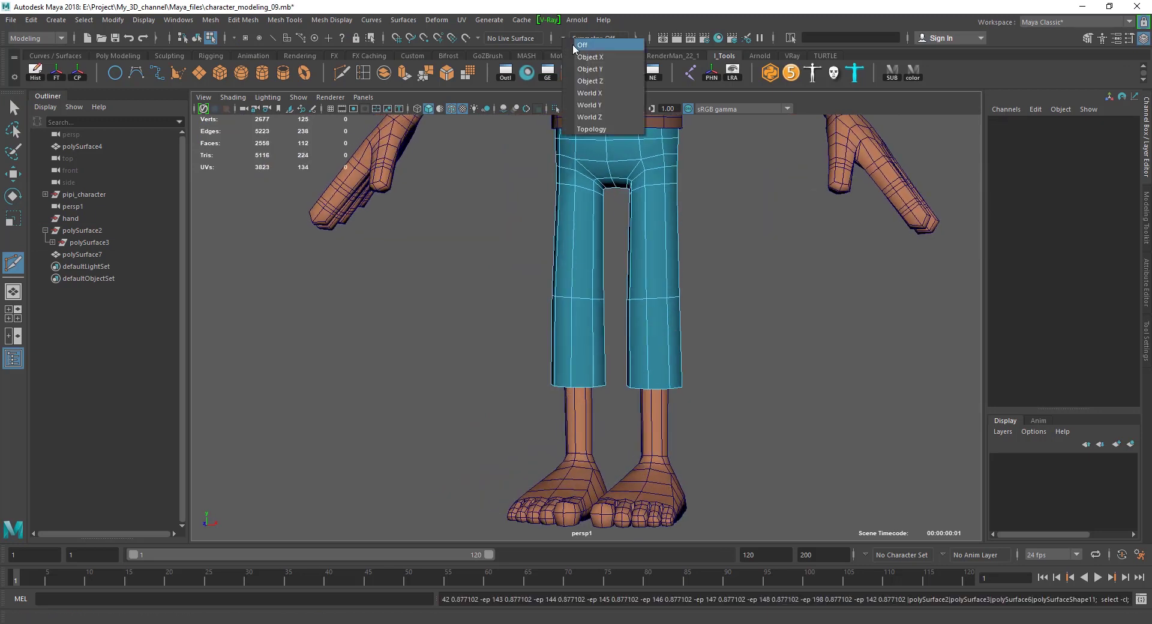
click(591, 53)
scroll(666, 270, up, 3)
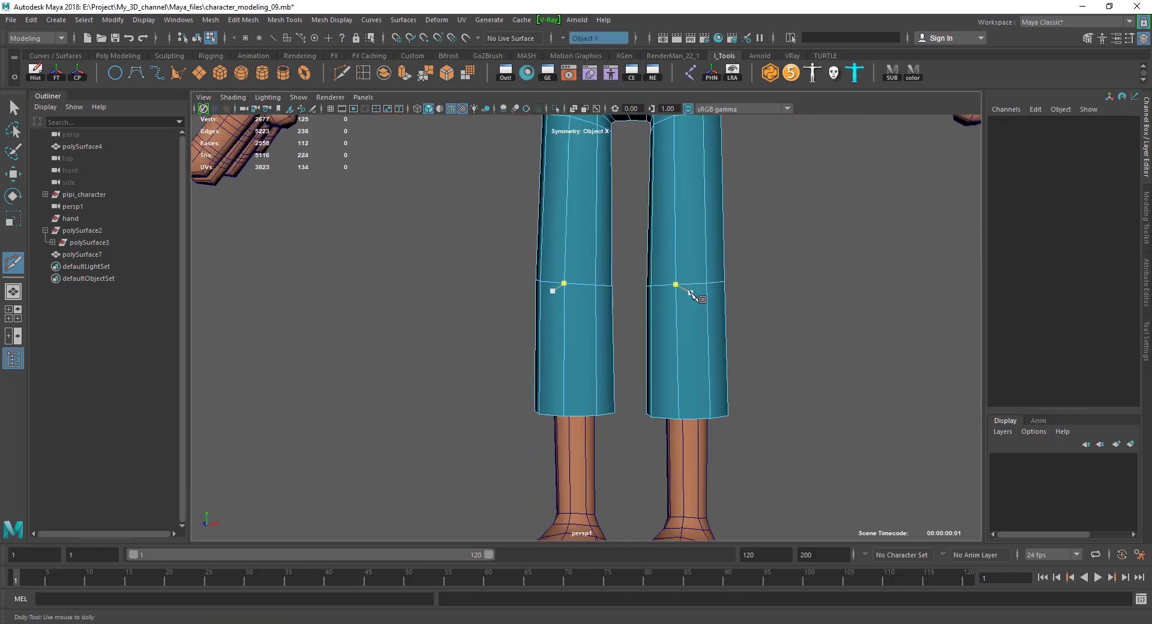
ctrl+click(687, 285)
key(e)
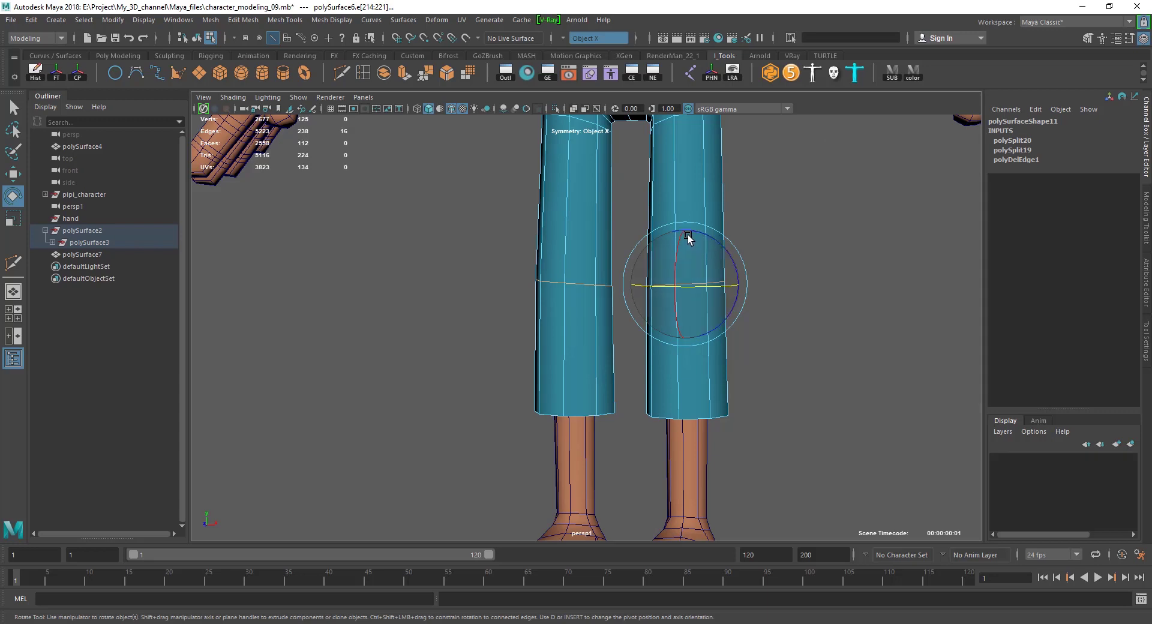
key(r)
drag(687, 233, 688, 285)
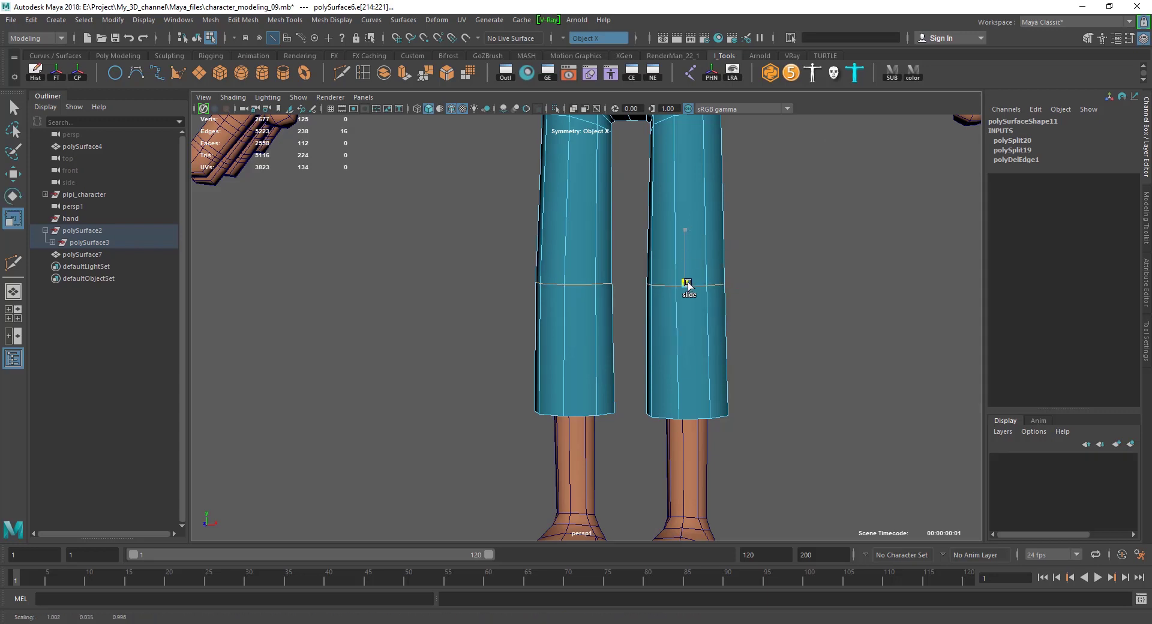
Step: Add several more mirrored edge loops down both pant legs toward the hems
shift+right_drag(673, 237, 662, 270)
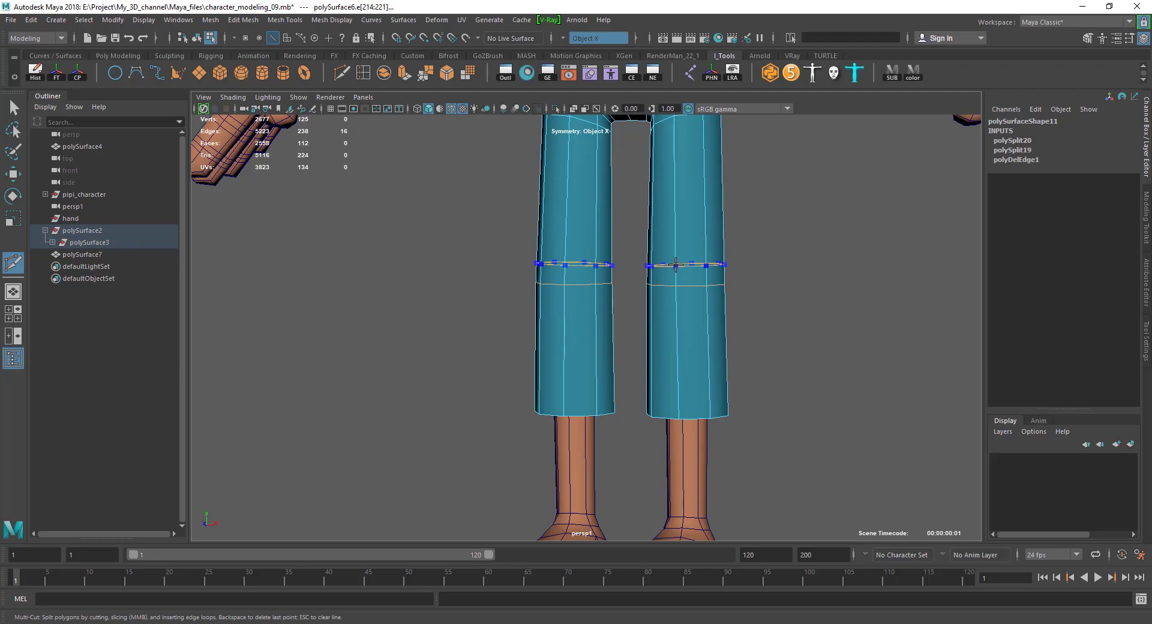
ctrl+click(675, 263)
ctrl+click(679, 307)
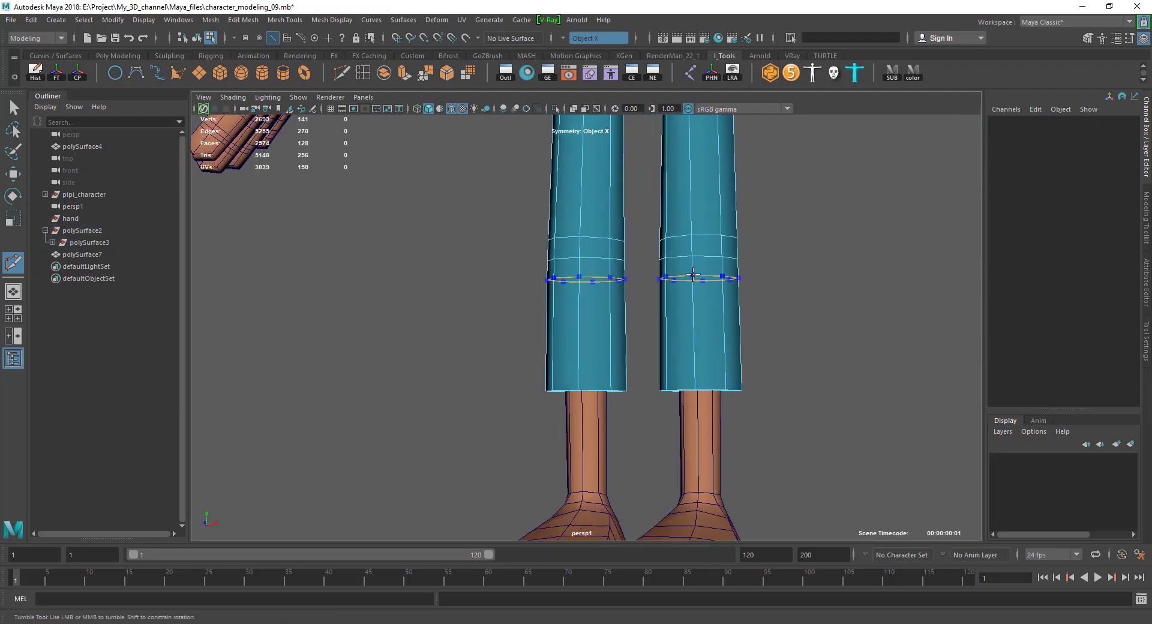
scroll(727, 329, down, 2)
scroll(727, 329, down, 3)
scroll(650, 365, up, 3)
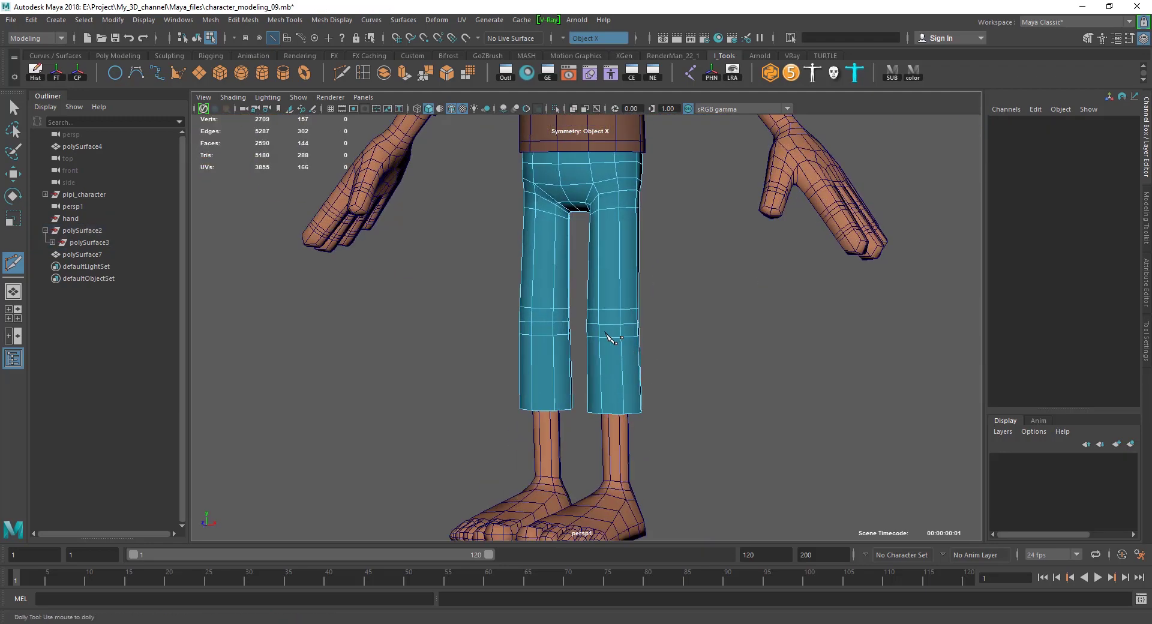
ctrl+click(622, 241)
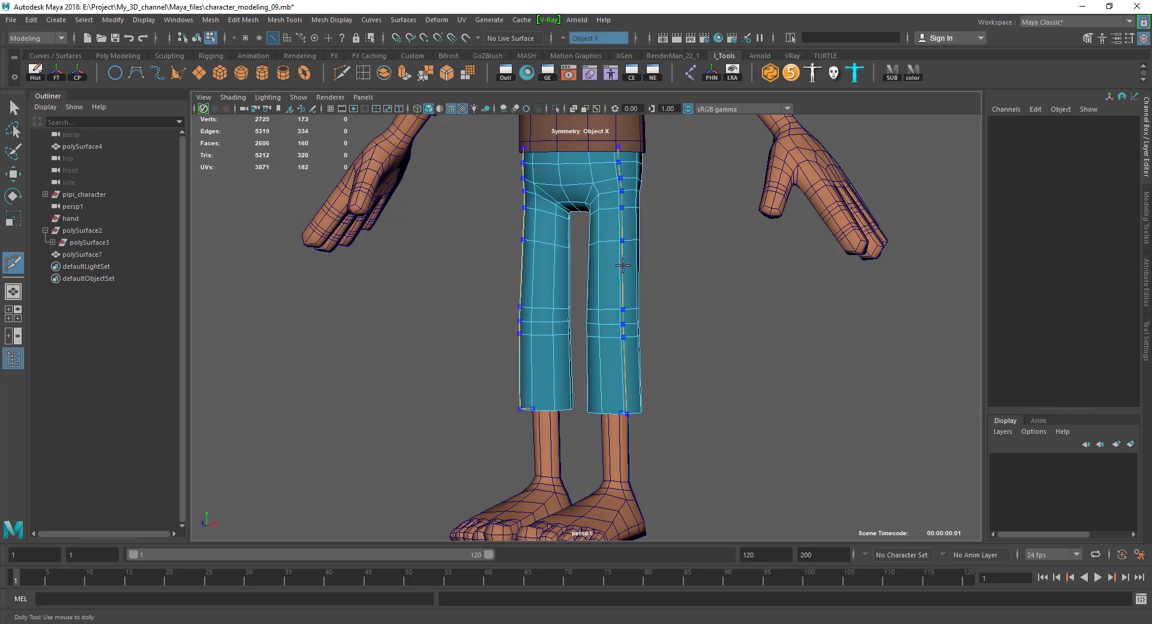
ctrl+click(620, 273)
scroll(717, 348, down, 3)
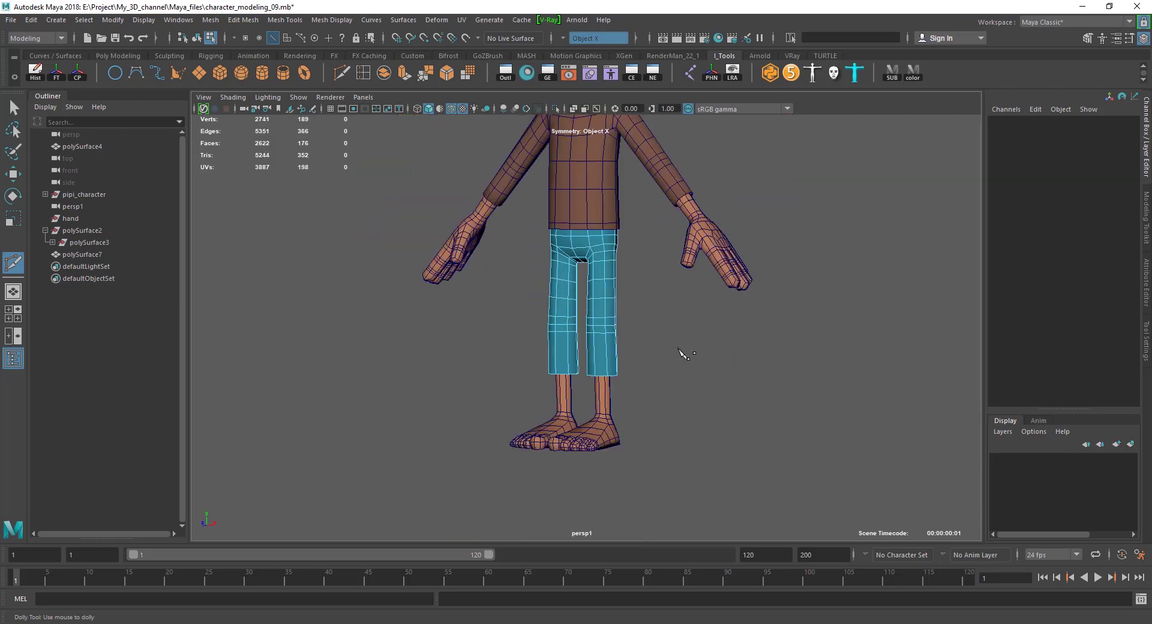
scroll(679, 349, up, 3)
ctrl+click(633, 280)
scroll(712, 342, up, 2)
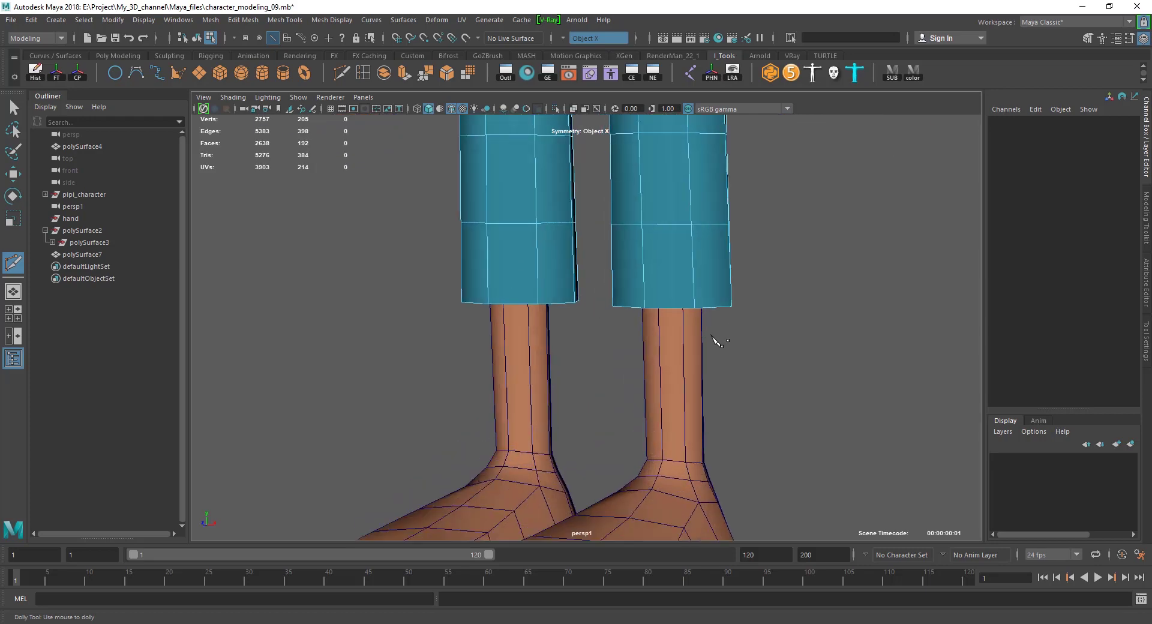
alt+drag(713, 341, 698, 277)
ctrl+click(648, 209)
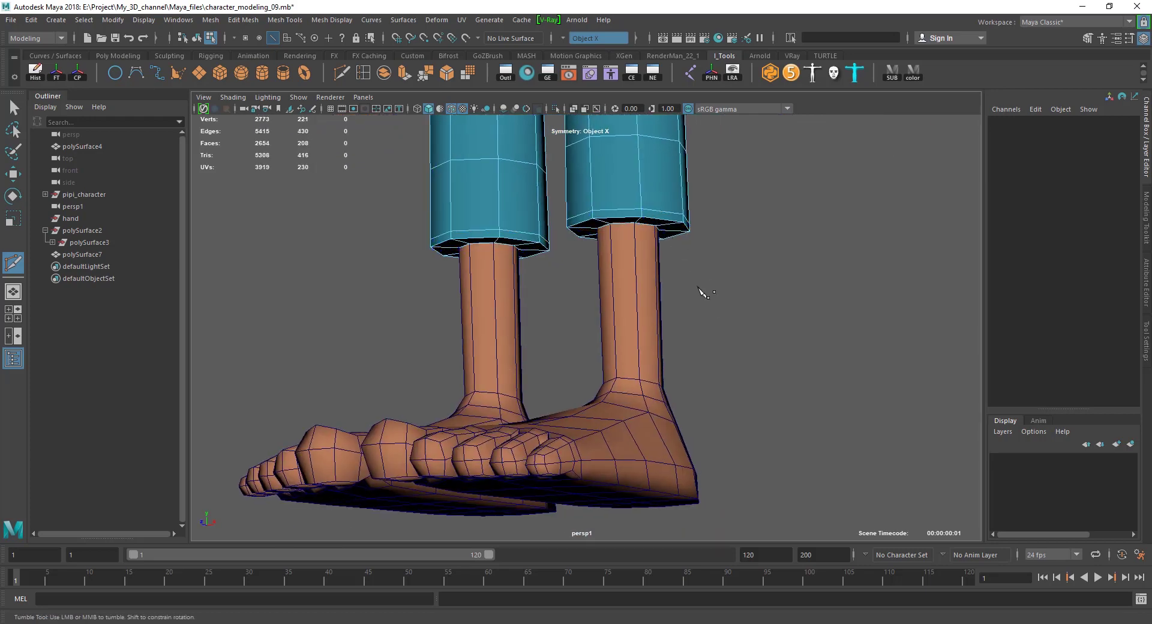
scroll(679, 312, down, 3)
Step: Multi-Cut an edge loop around both ankles just below the trouser hems
key(w)
scroll(638, 346, up, 1)
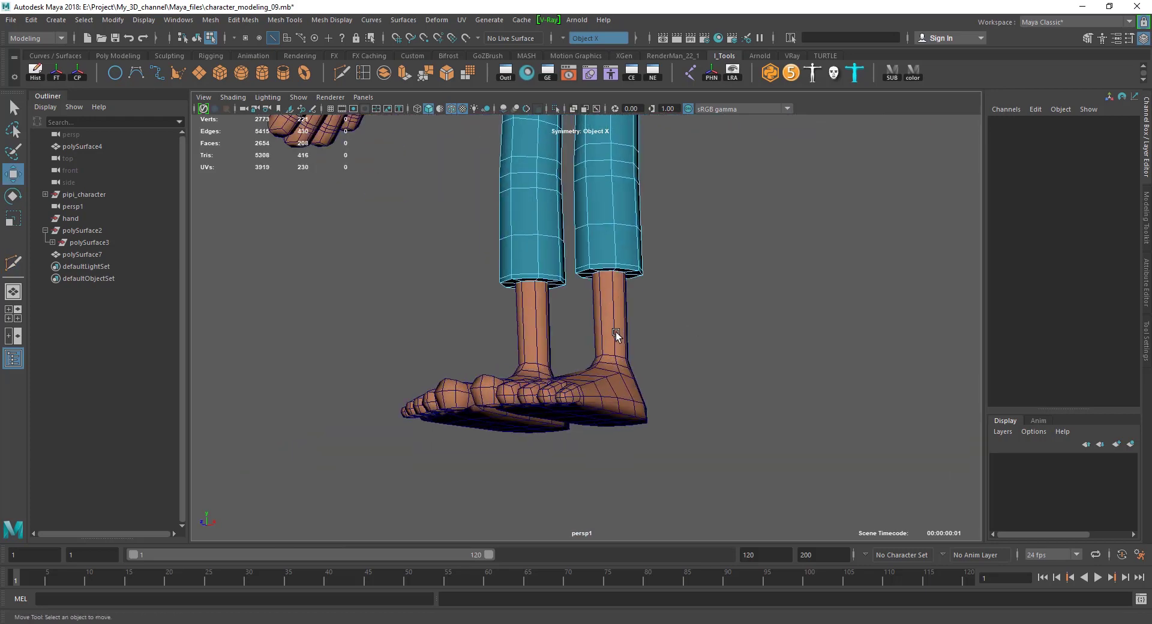
click(618, 341)
right_click(615, 300)
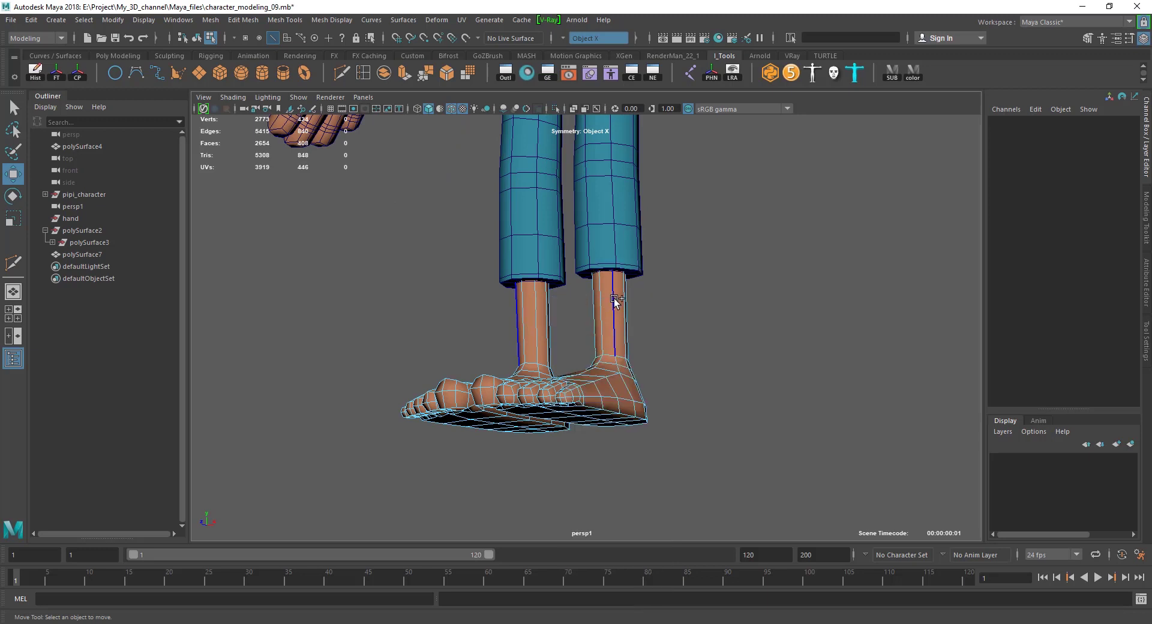
mouse_move(615, 300)
shift+right_down()
mouse_move(618, 312)
mouse_move(613, 293)
shift+right_up()
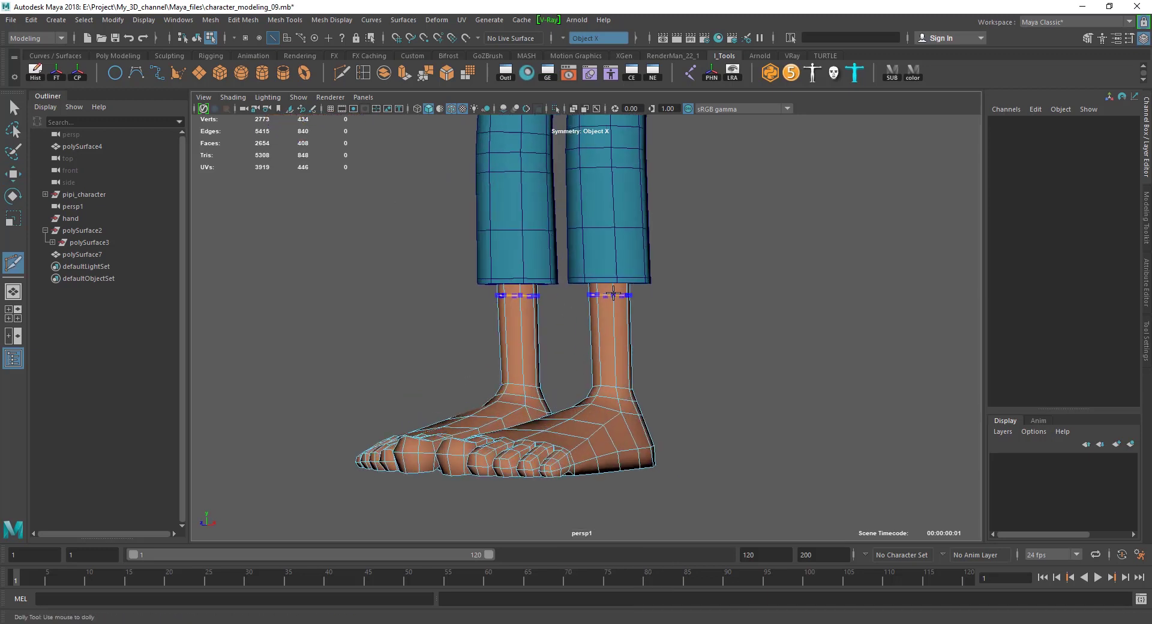
alt+right_drag(672, 356, 611, 344)
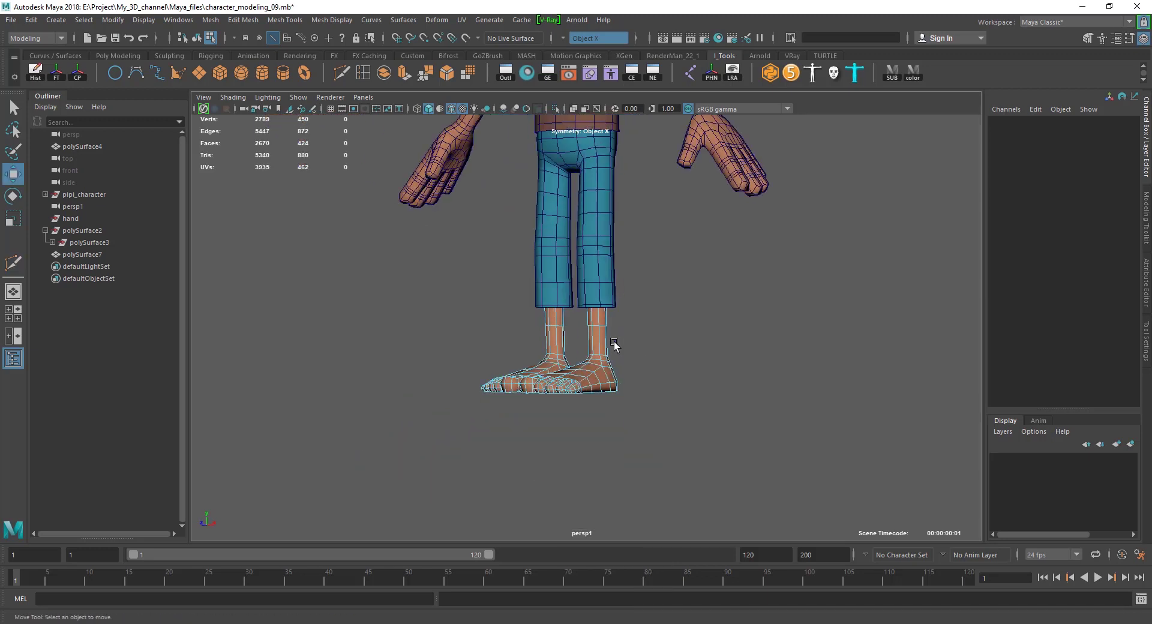
key(w)
Step: Clear the selection and orbit out to a side view of the whole character
click(612, 344)
click(674, 304)
mouse_move(674, 304)
alt+right_down()
mouse_move(656, 324)
mouse_move(637, 414)
alt+right_up()
mouse_move(637, 414)
alt+mouse_down()
mouse_move(930, 412)
mouse_move(684, 412)
mouse_move(699, 476)
mouse_move(455, 309)
alt+mouse_up()
click(399, 249)
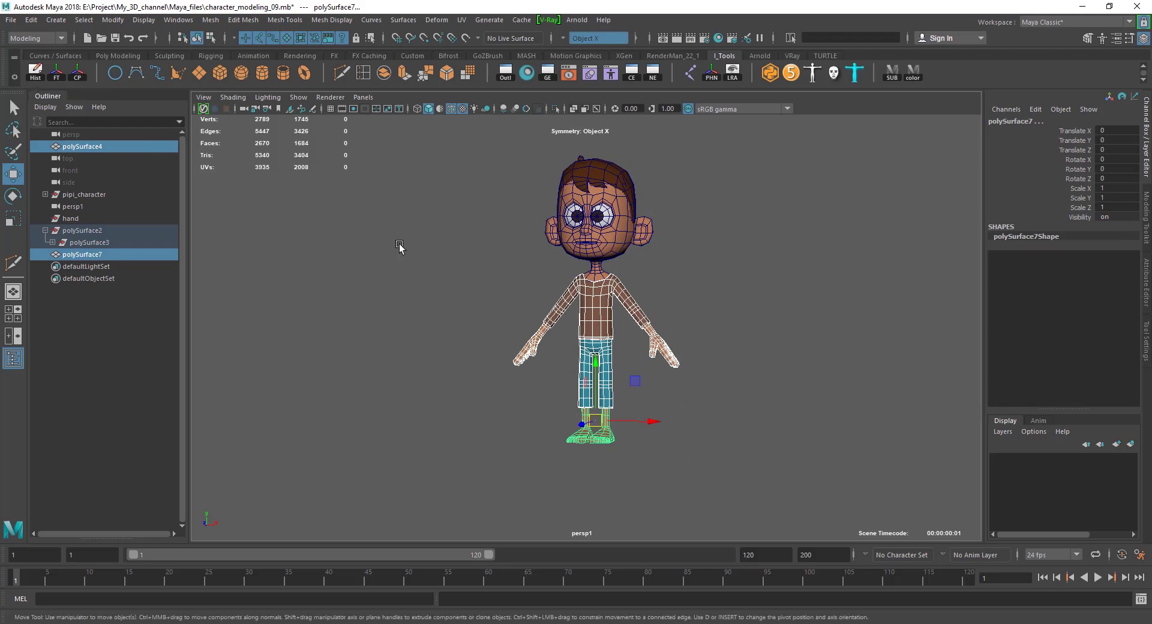
scroll(532, 300, up, 3)
scroll(650, 321, up, 1)
scroll(622, 307, up, 3)
Step: Multi-Cut a new edge loop around the base of the neck
click(621, 307)
mouse_move(621, 307)
alt+mouse_down()
mouse_move(598, 361)
mouse_move(571, 311)
alt+mouse_up()
shift+right_drag(520, 300, 536, 329)
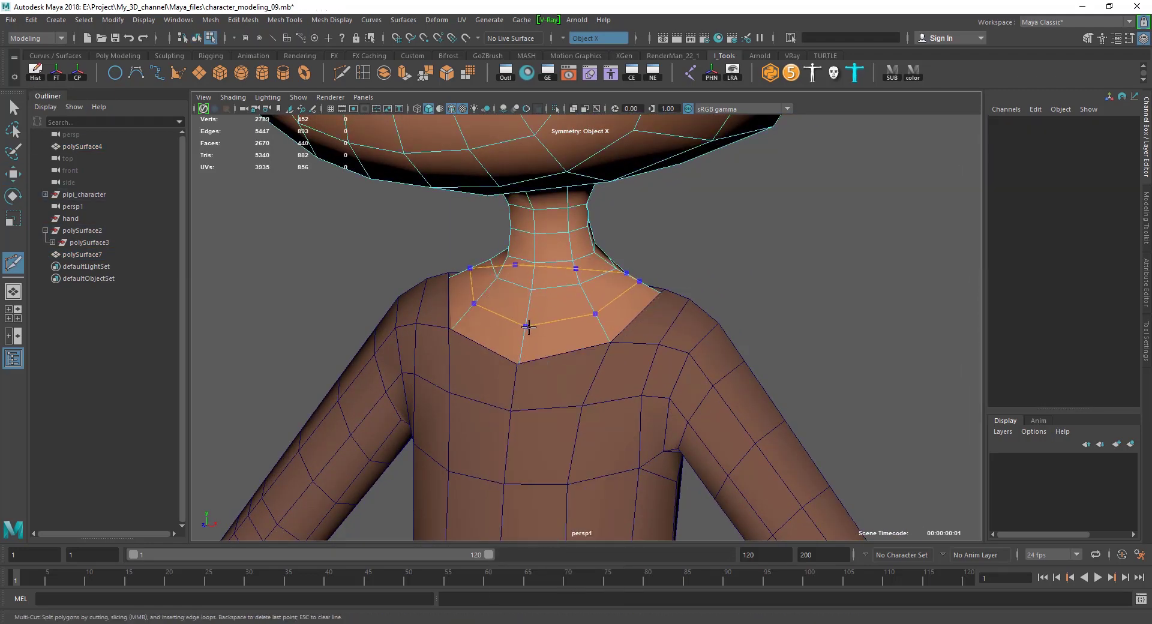
ctrl+click(536, 329)
key(w)
mouse_move(536, 329)
alt+mouse_down()
mouse_move(617, 327)
mouse_move(656, 309)
alt+mouse_up()
Step: Select vertices on the new neck loop and slide one along its edge from the side
click(660, 282)
click(707, 251)
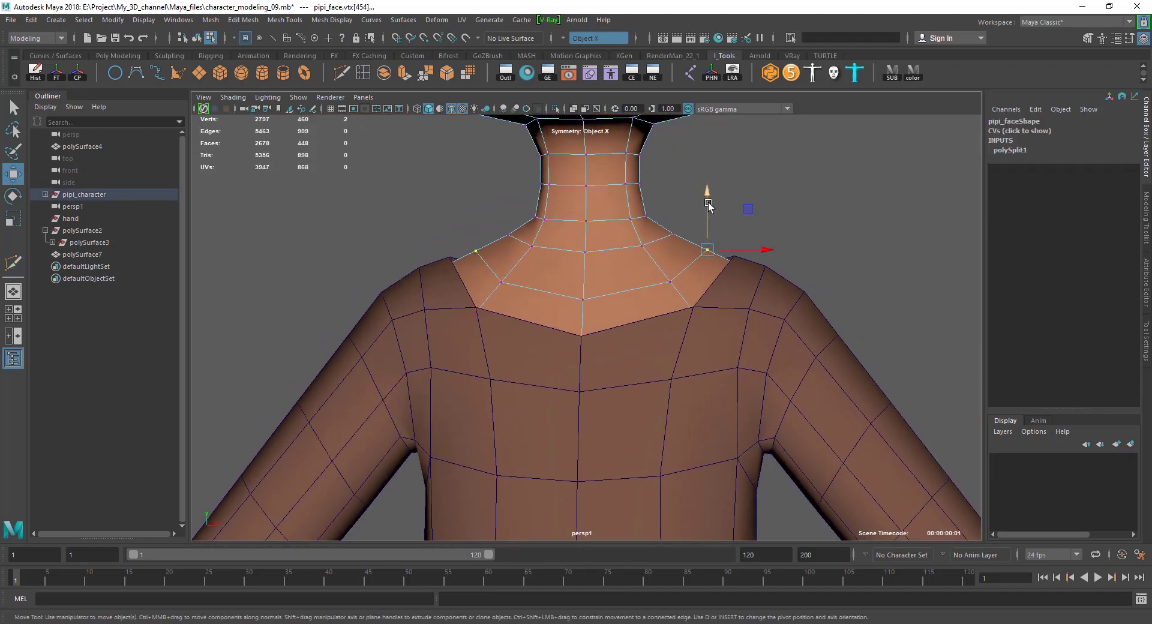
click(733, 264)
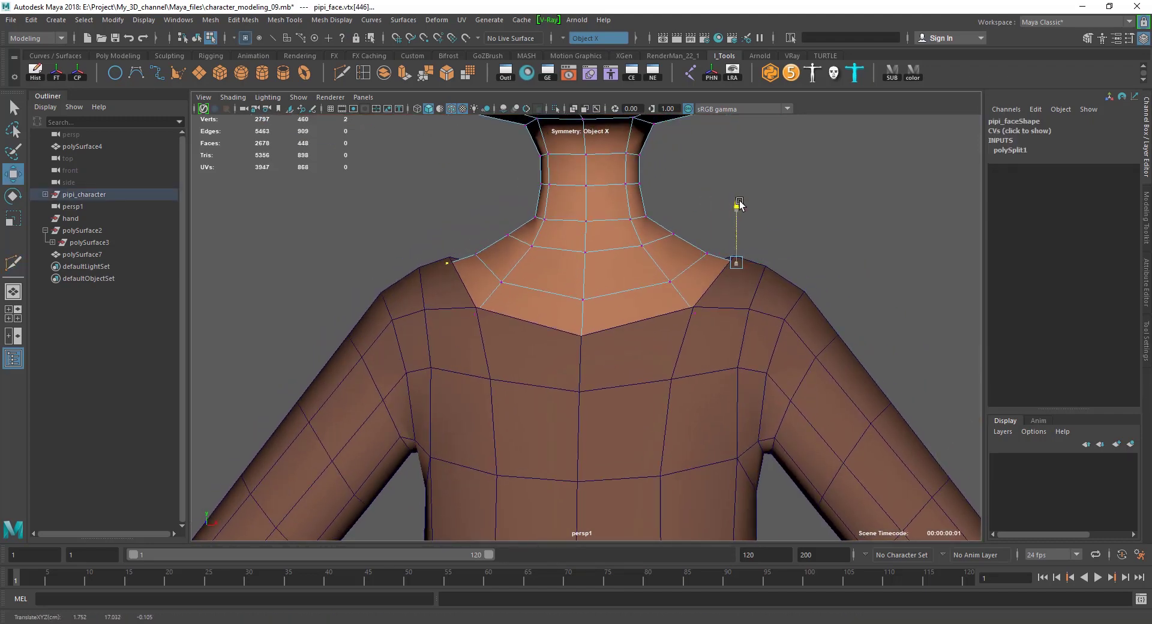
click(688, 230)
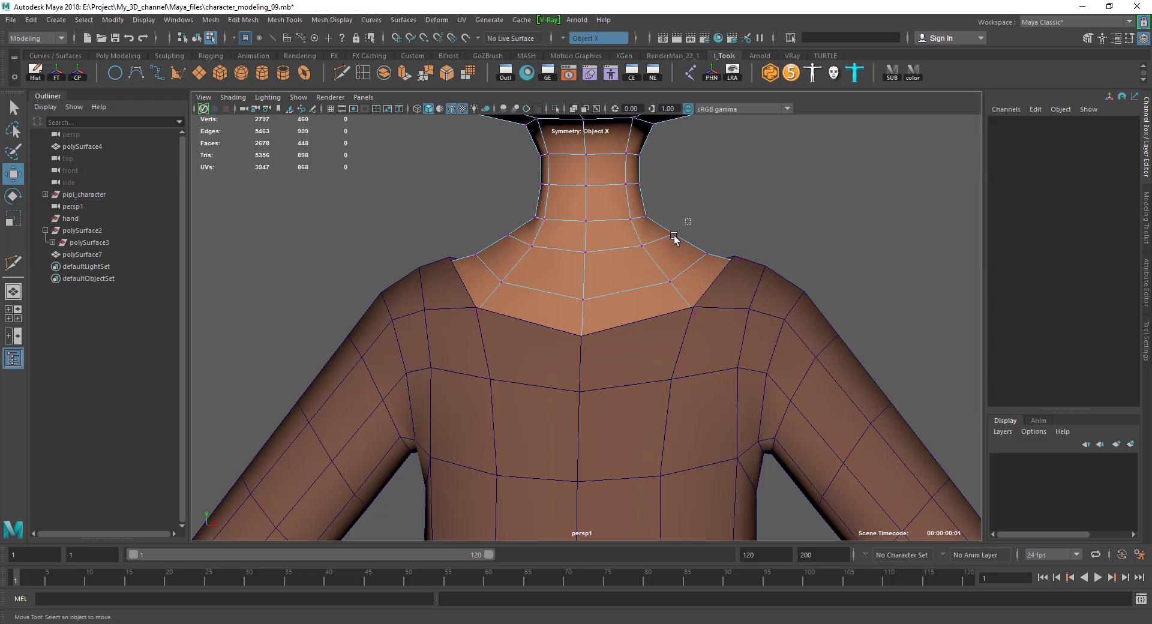
click(674, 238)
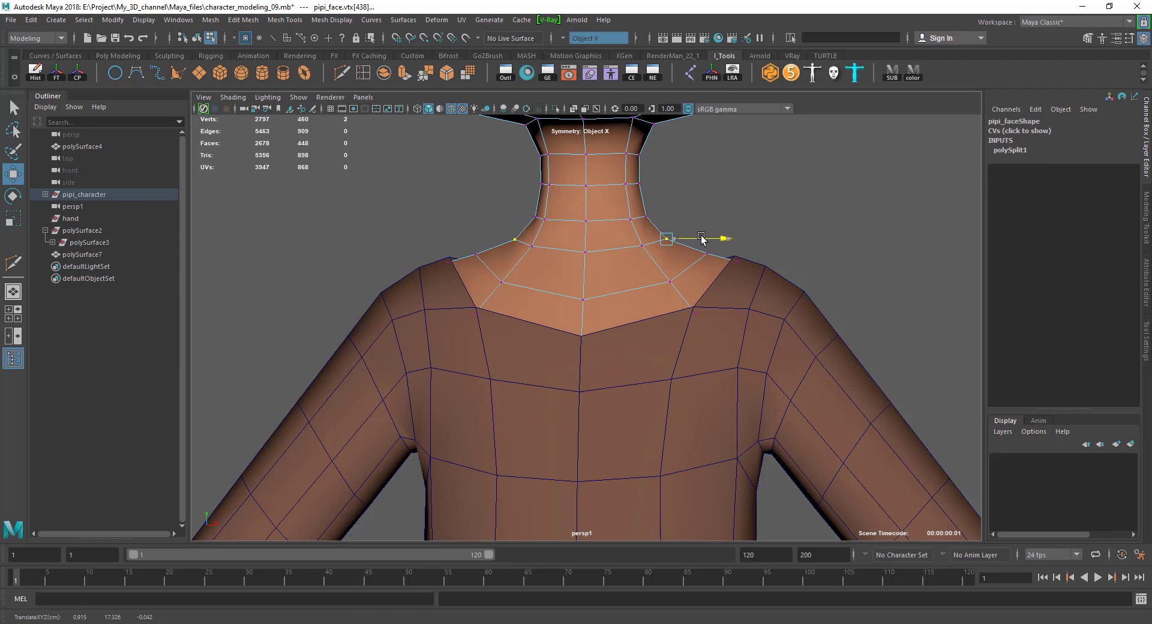
click(732, 207)
mouse_move(733, 206)
alt+mouse_down()
mouse_move(656, 288)
mouse_move(525, 301)
mouse_move(573, 304)
mouse_move(570, 278)
alt+mouse_up()
click(527, 261)
shift+middle_drag(513, 261, 460, 264)
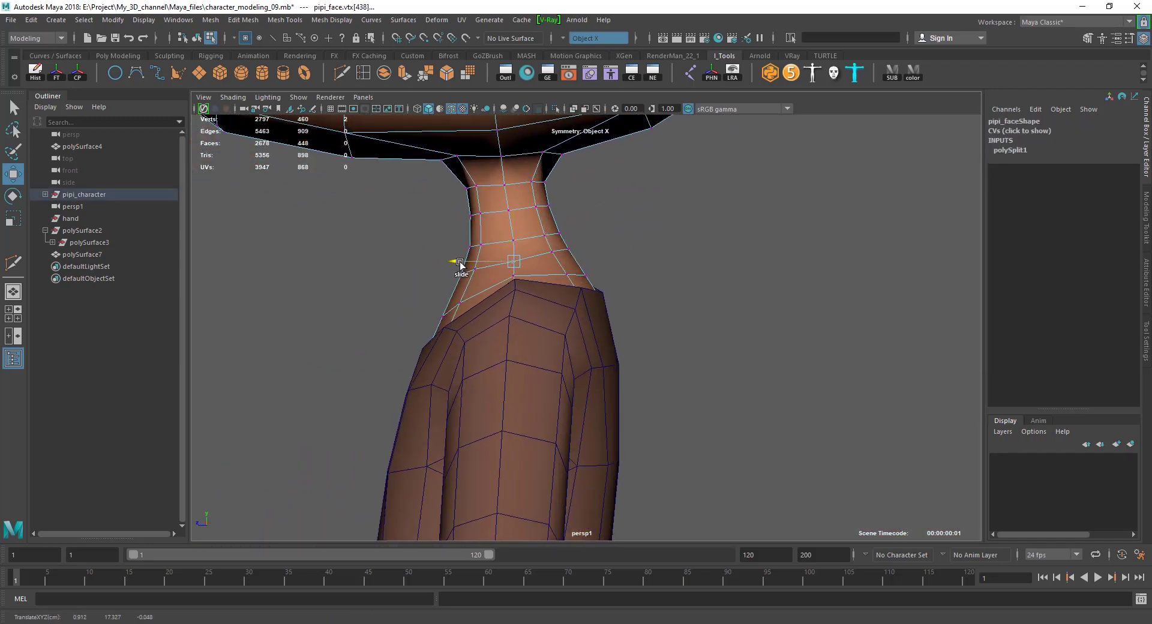
click(661, 216)
Step: Lower a vertex at the back of the neck and nudge its neighbour down and outward
mouse_move(661, 216)
alt+mouse_down()
mouse_move(541, 282)
mouse_move(488, 282)
alt+mouse_up()
click(498, 259)
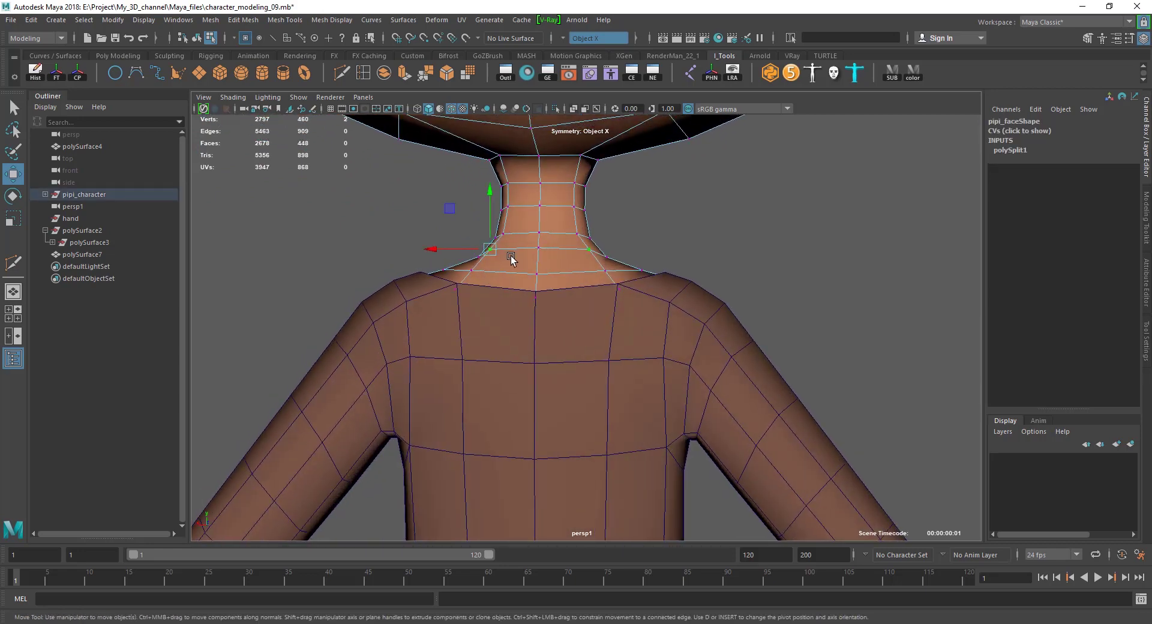
drag(499, 237, 477, 255)
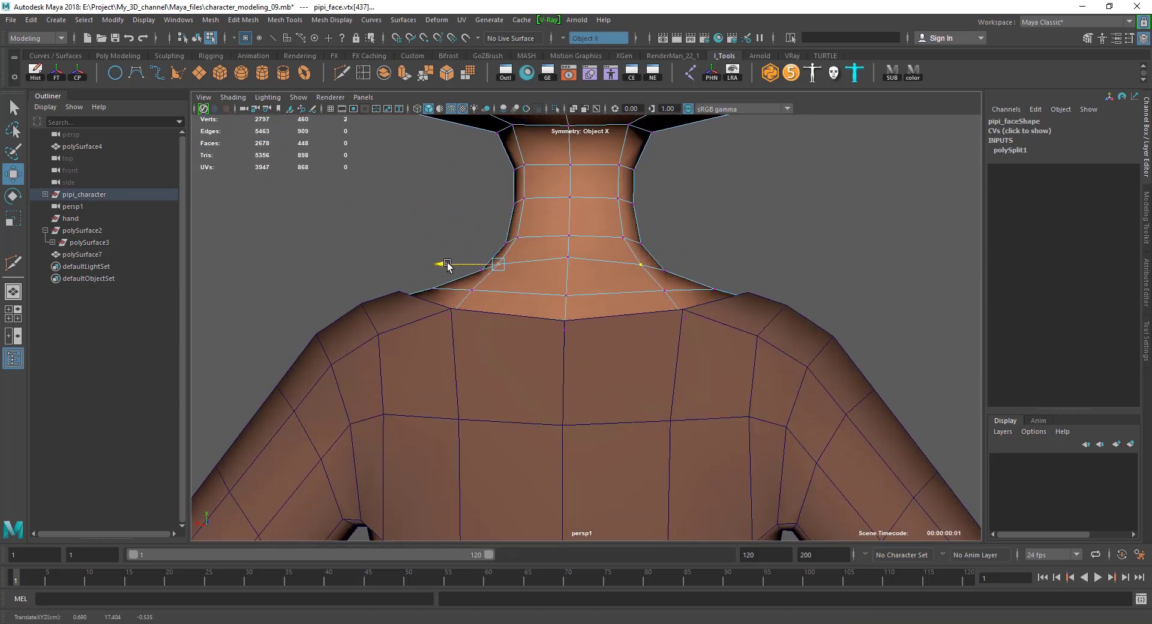
alt+drag(507, 306, 637, 298)
click(564, 257)
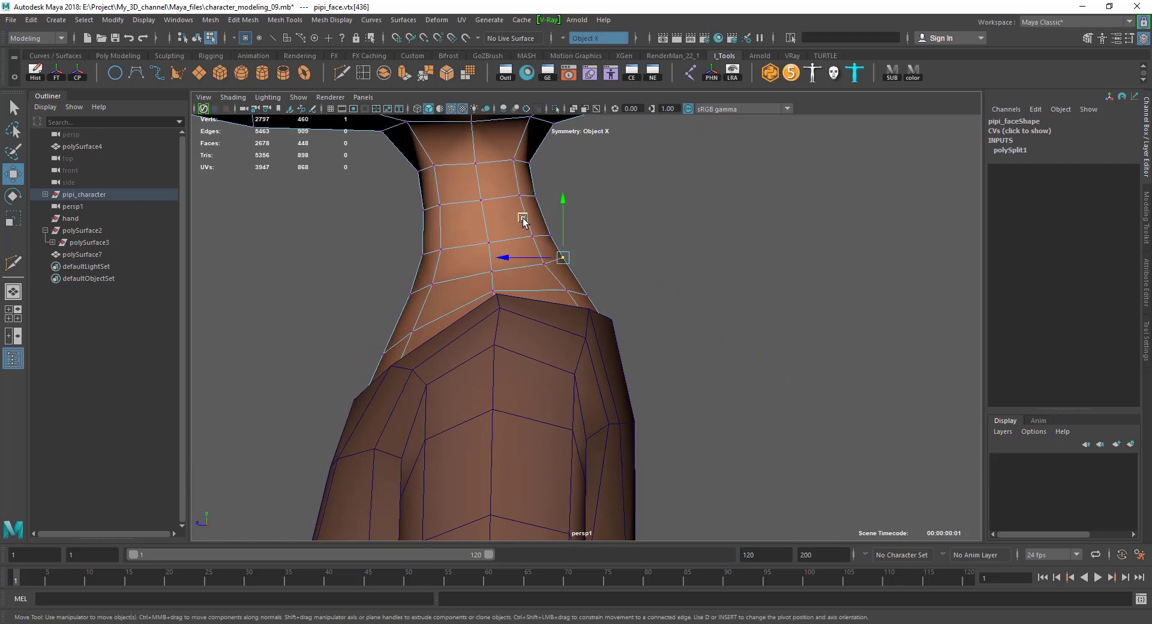
drag(523, 221, 520, 224)
Step: Slide another neck vertex further left along its edge toward the shoulder
click(586, 297)
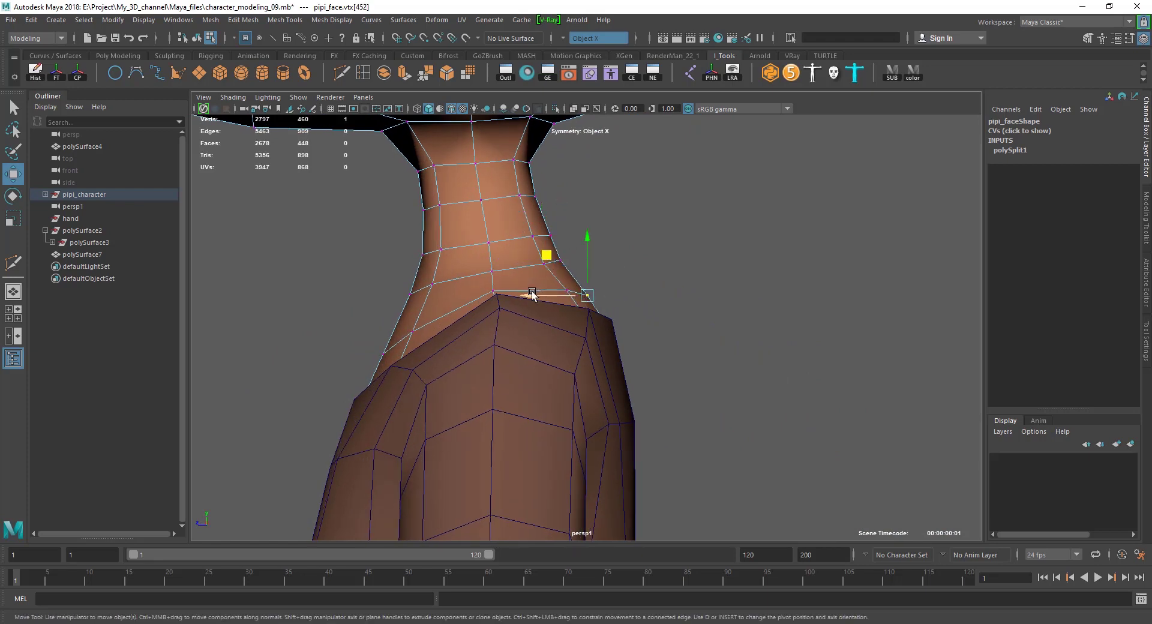
click(573, 292)
click(567, 291)
shift+middle_drag(567, 291, 516, 294)
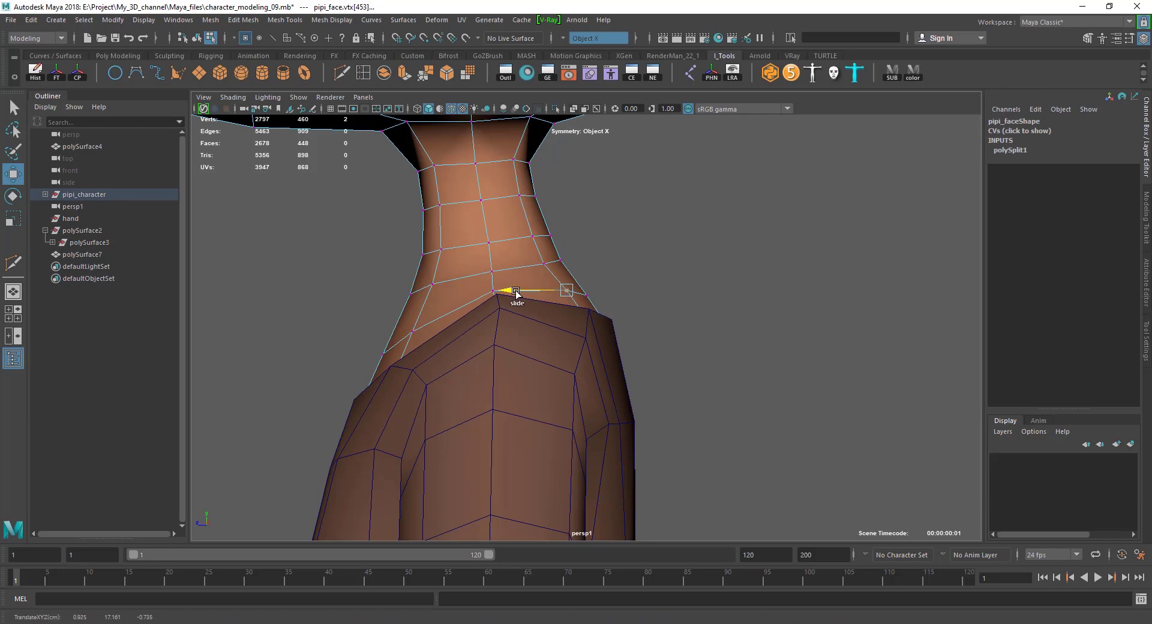
alt+drag(511, 292, 411, 300)
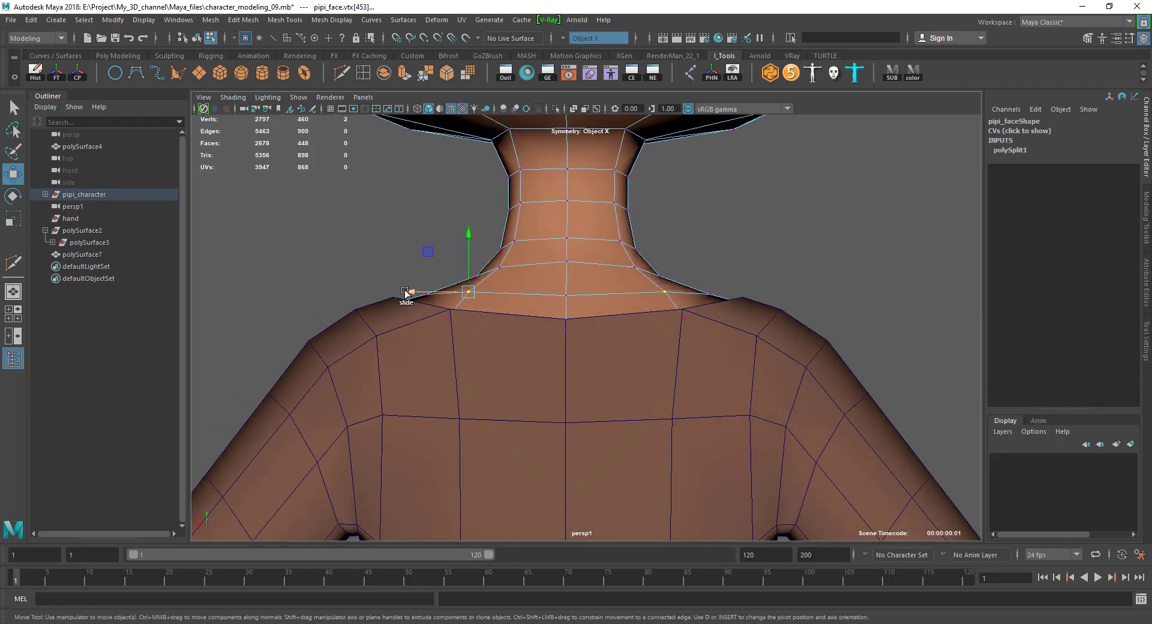
shift+middle_drag(412, 300, 413, 291)
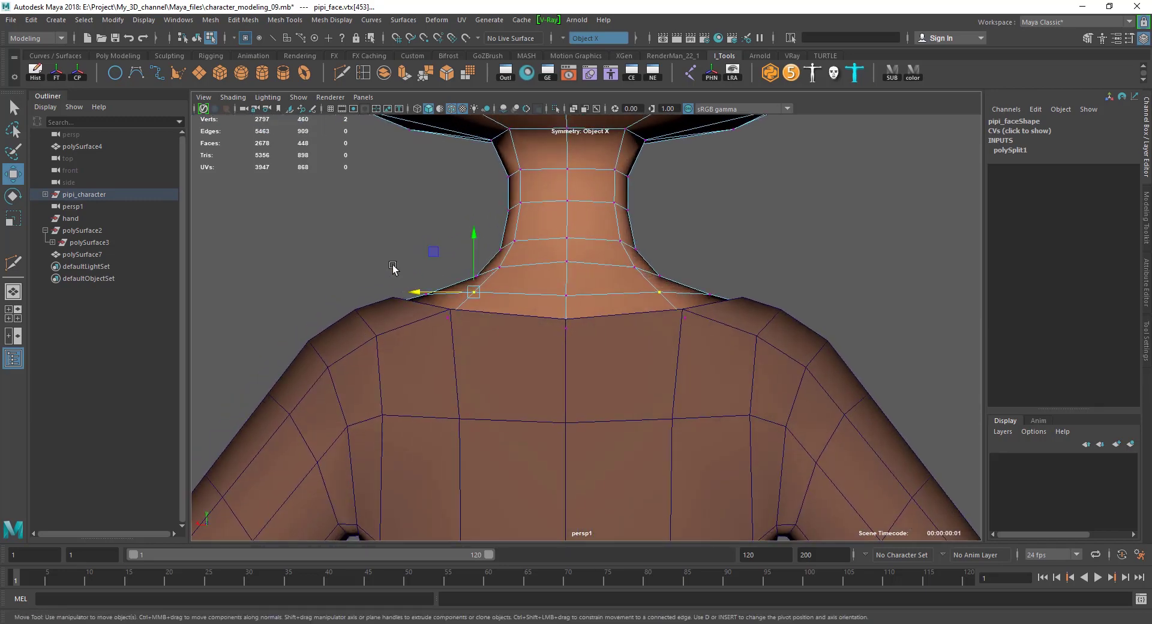
click(394, 267)
alt+drag(394, 267, 715, 327)
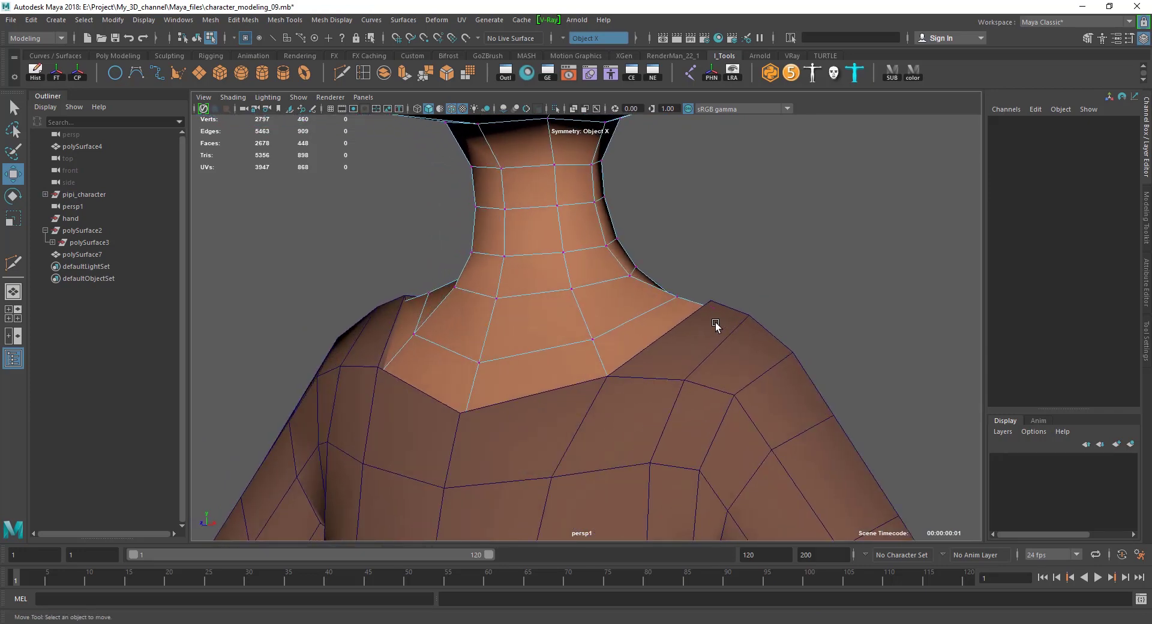
Step: Check a neck vertex on the pipi_face mesh, then return to Object Mode and clear the selection
right_drag(717, 324, 730, 231)
click(527, 327)
alt+drag(527, 327, 506, 353)
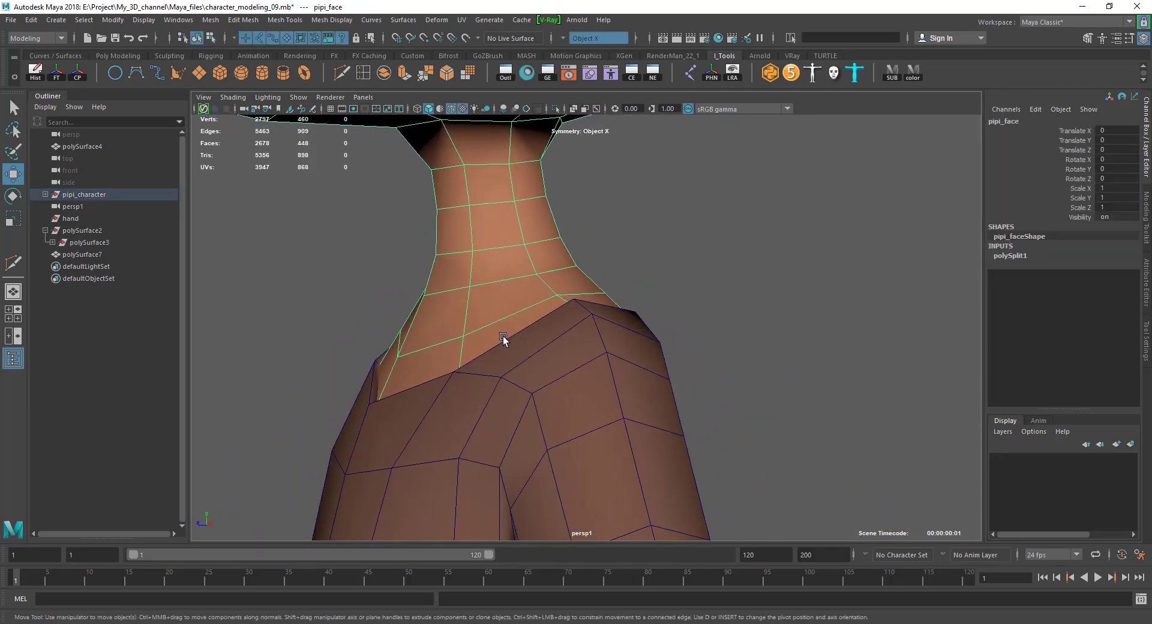
right_drag(504, 336, 458, 331)
click(459, 334)
mouse_move(459, 334)
alt+mouse_down()
mouse_move(732, 365)
mouse_move(620, 362)
alt+mouse_up()
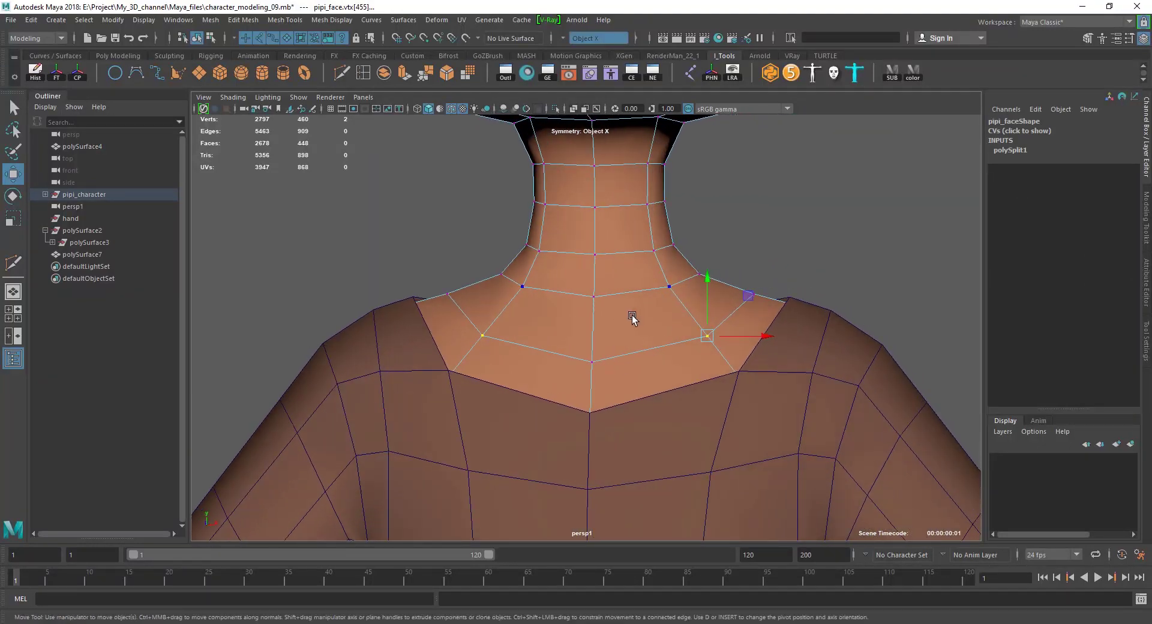
mouse_move(631, 315)
alt+mouse_down()
mouse_move(524, 318)
mouse_move(538, 315)
alt+mouse_up()
right_drag(538, 315, 647, 203)
click(543, 289)
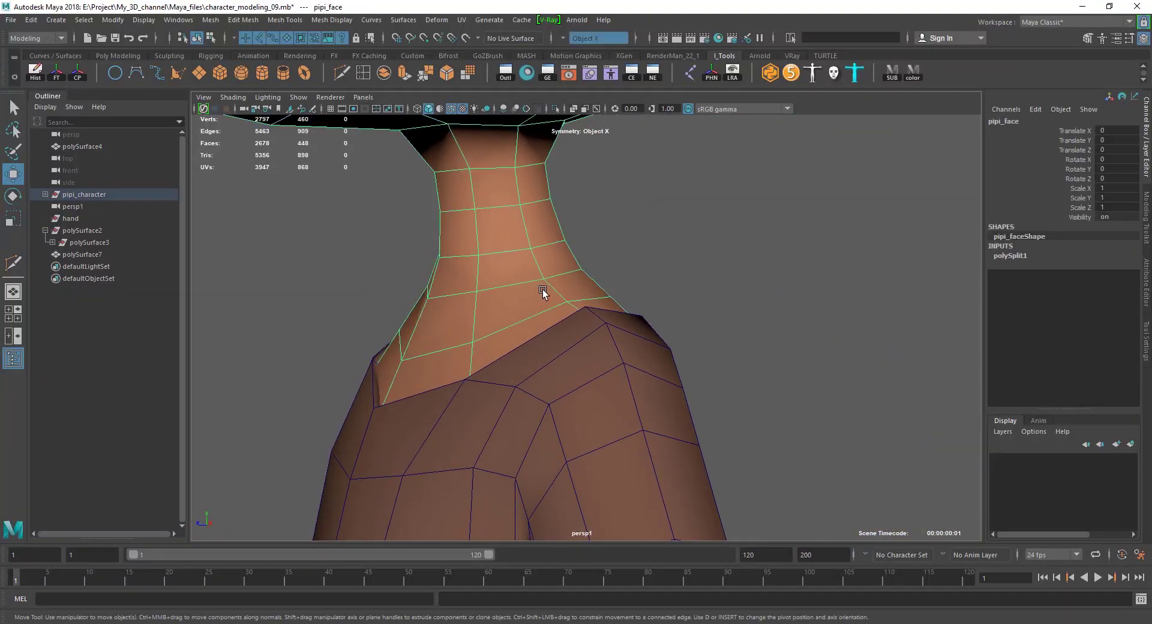
click(647, 257)
key(ctrl+z)
click(618, 264)
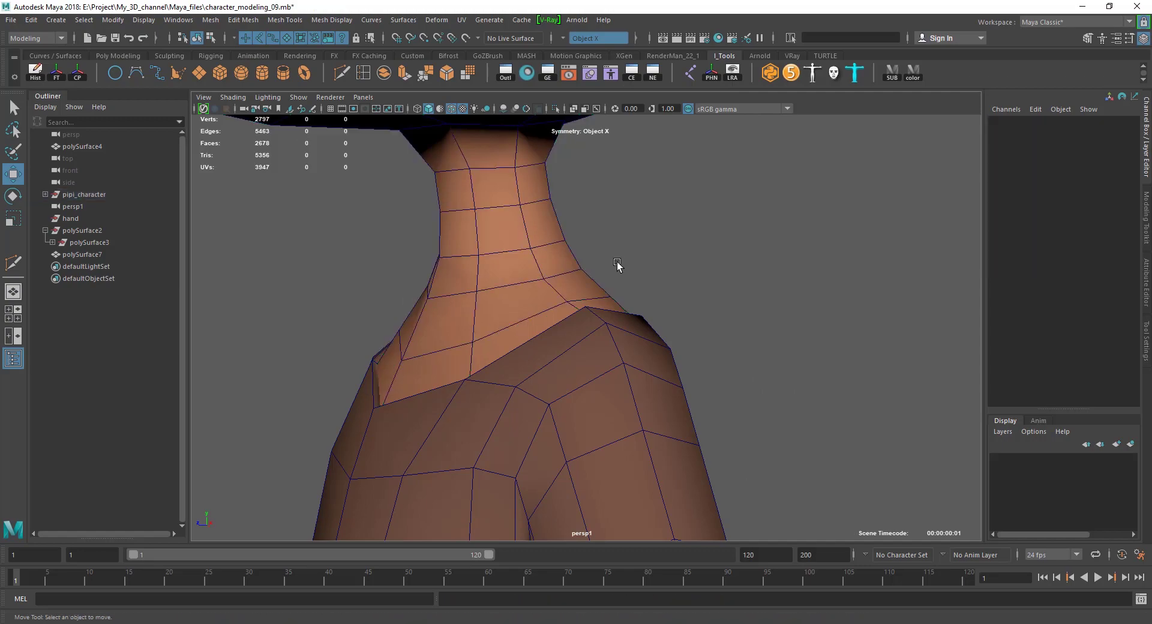
mouse_move(618, 264)
alt+mouse_down()
mouse_move(638, 355)
mouse_move(640, 319)
mouse_move(892, 328)
mouse_move(689, 347)
mouse_move(516, 341)
mouse_move(461, 304)
alt+mouse_up()
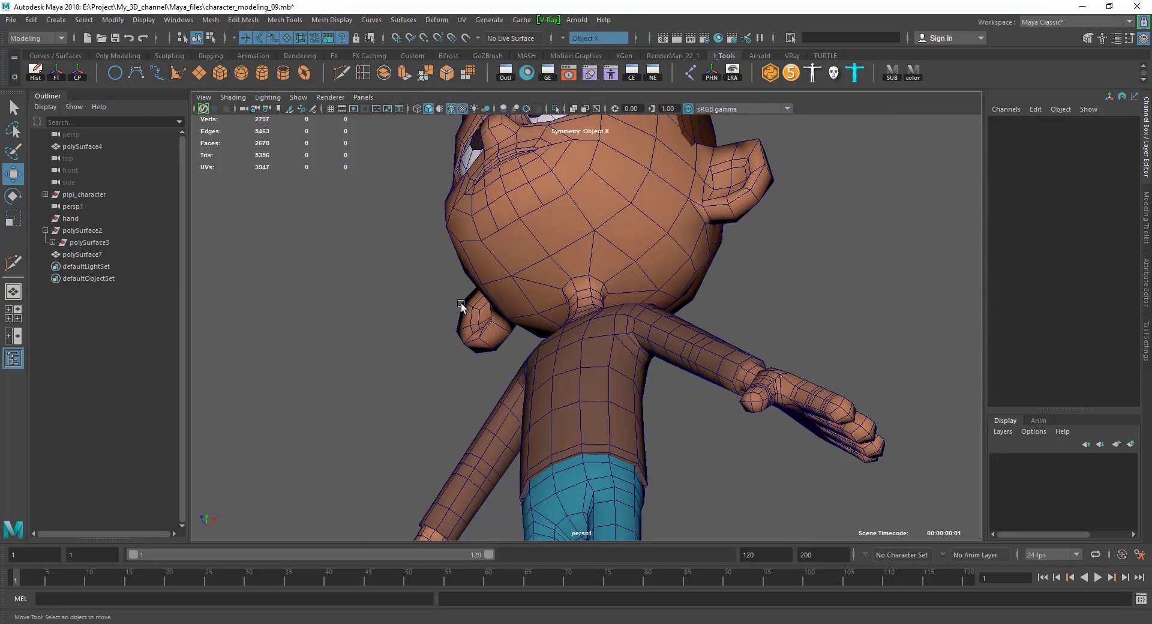
Step: Slide a couple of back-of-head vertices on pipi_face, then return to Object Mode
alt+right_drag(461, 303, 589, 334)
right_drag(594, 250, 571, 250)
click(593, 243)
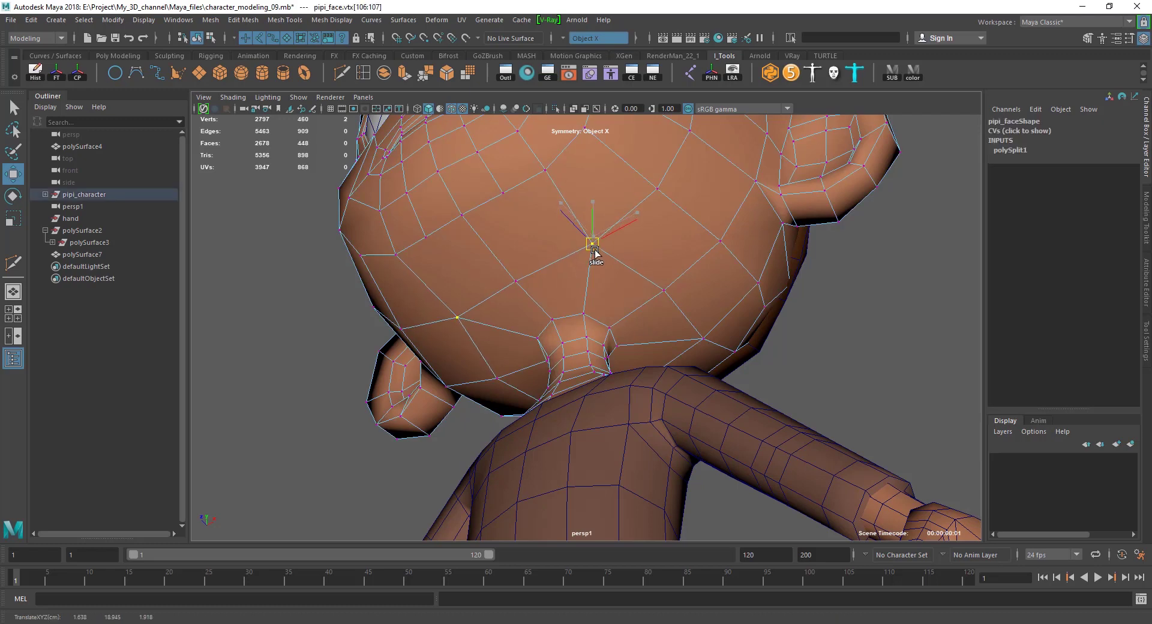
alt+drag(655, 302, 514, 304)
click(615, 235)
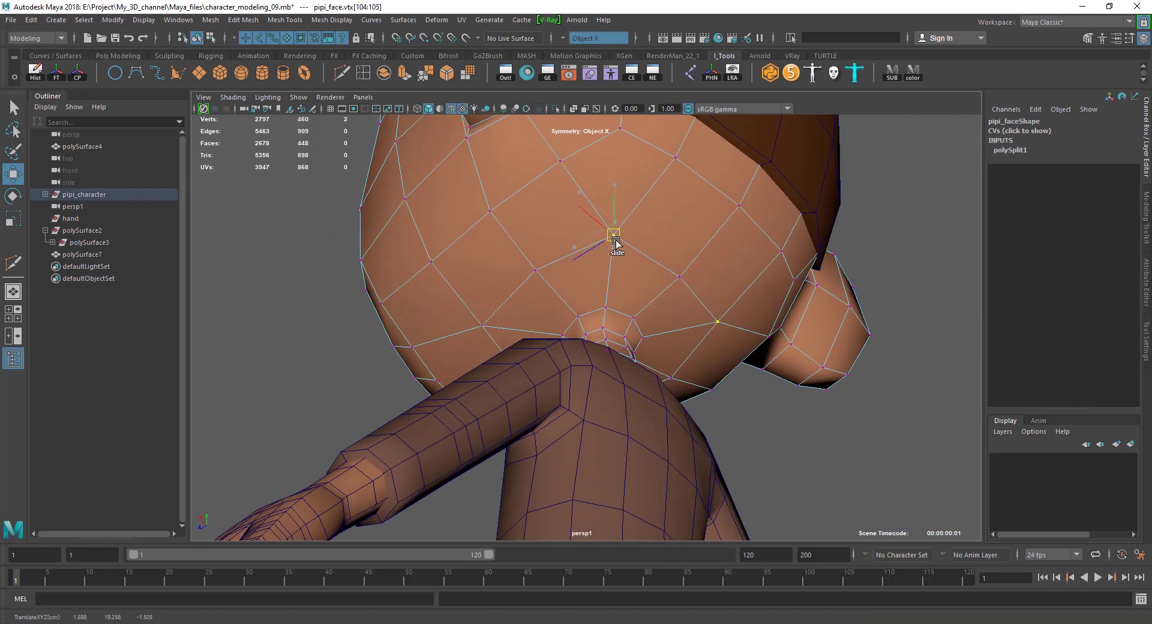
mouse_move(685, 226)
right_down()
mouse_move(741, 203)
mouse_move(643, 314)
right_up()
Step: Orbit and zoom out to a front view of the whole character
alt+drag(643, 313, 779, 346)
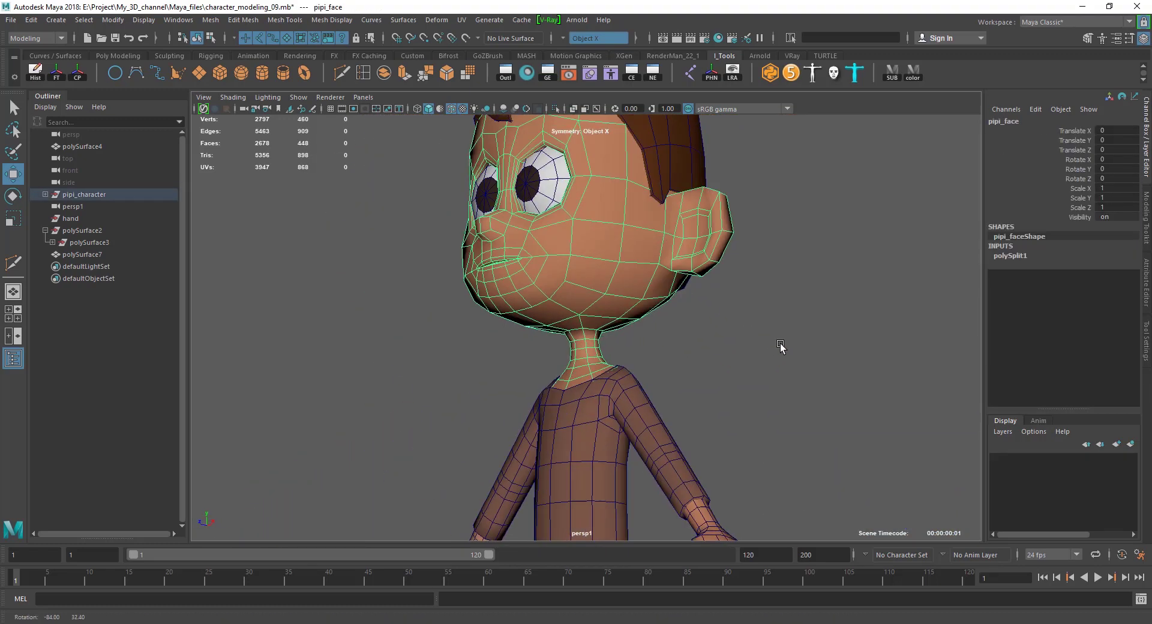
alt+right_drag(753, 346, 663, 347)
mouse_move(652, 342)
alt+mouse_down()
mouse_move(652, 379)
mouse_move(762, 393)
mouse_move(484, 401)
mouse_move(556, 385)
mouse_move(741, 427)
mouse_move(859, 399)
mouse_move(736, 445)
alt+mouse_up()
alt+right_drag(735, 445, 689, 355)
alt+drag(690, 355, 517, 375)
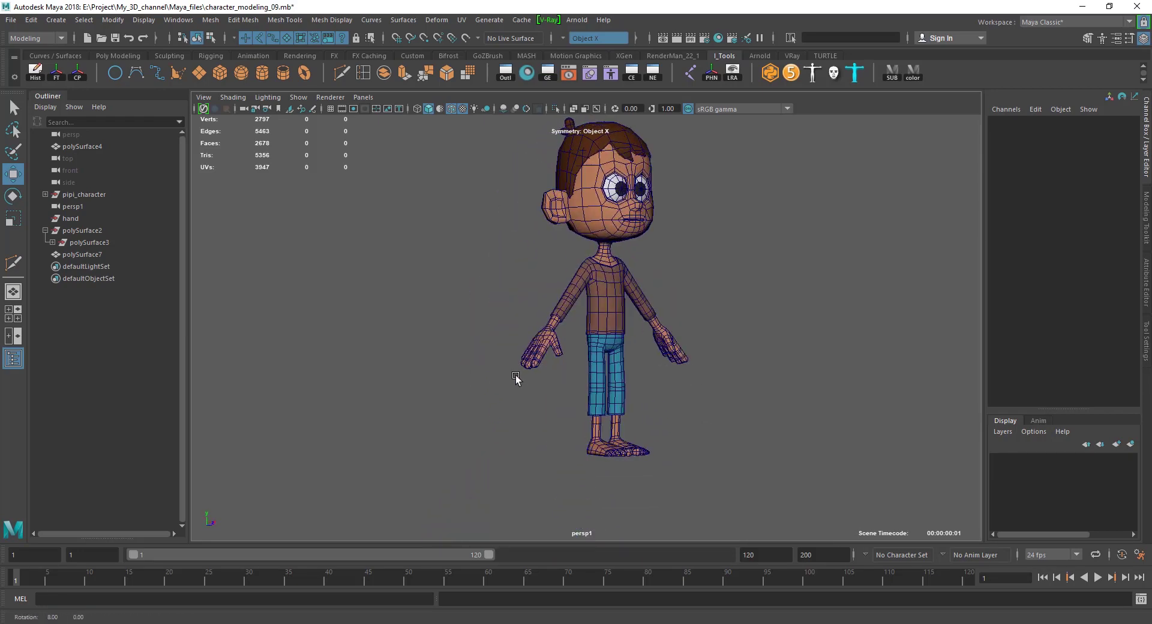
Step: Reshape the pants hem by moving edge e[169] of the pants mesh
alt+right_drag(517, 376, 684, 378)
mouse_move(684, 378)
alt+mouse_down()
mouse_move(591, 404)
mouse_move(552, 361)
mouse_move(452, 376)
alt+mouse_up()
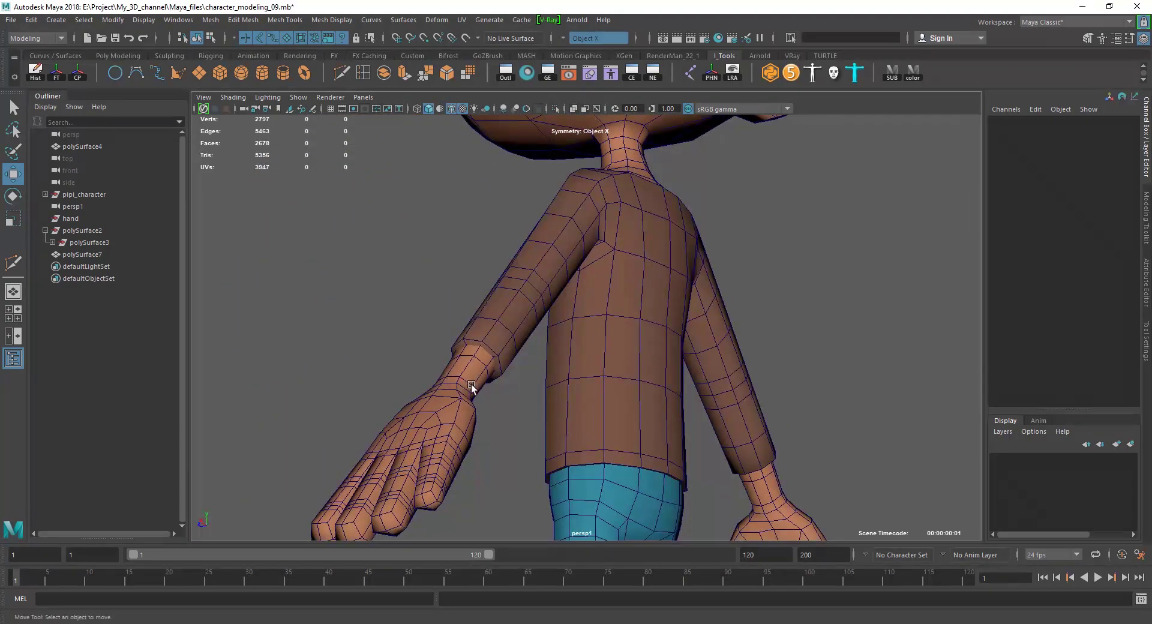
alt+right_drag(452, 375, 528, 329)
alt+drag(529, 329, 710, 406)
mouse_move(709, 406)
alt+right_down()
mouse_move(624, 296)
mouse_move(635, 360)
alt+right_up()
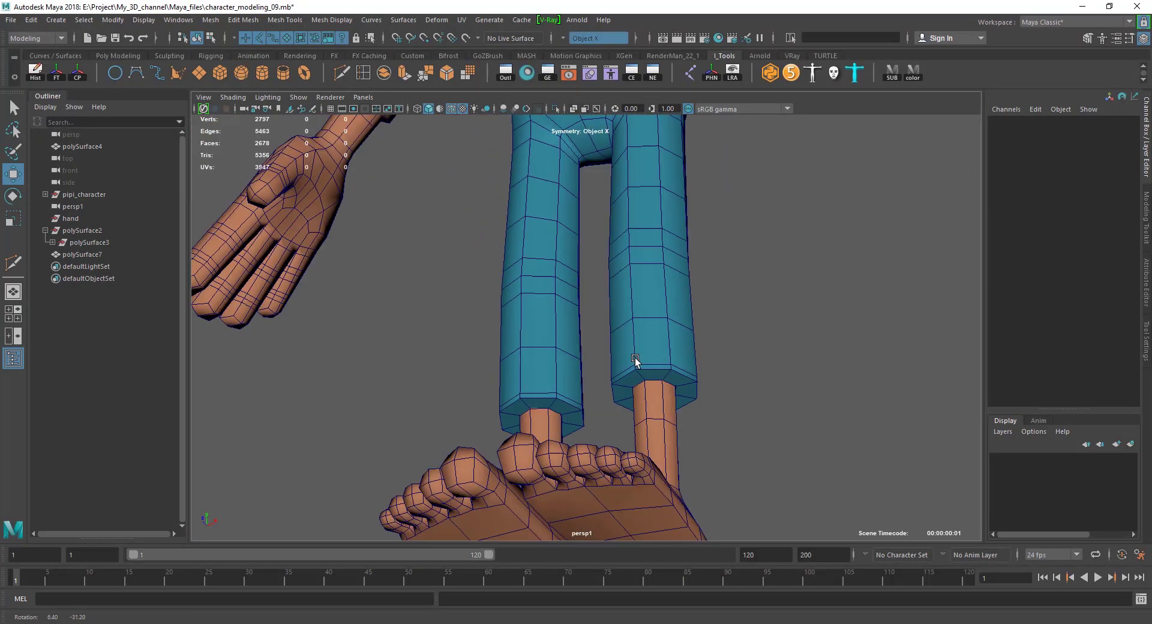
alt+drag(635, 360, 636, 359)
scroll(635, 359, up, 2)
scroll(593, 345, up, 1)
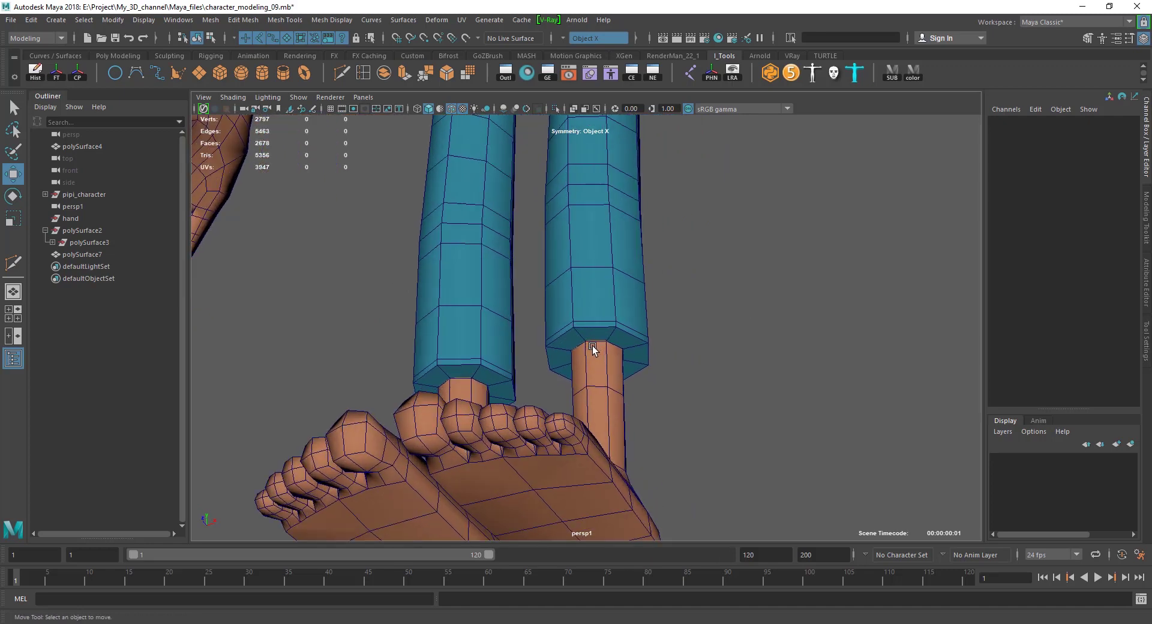
scroll(592, 345, up, 2)
click(592, 346)
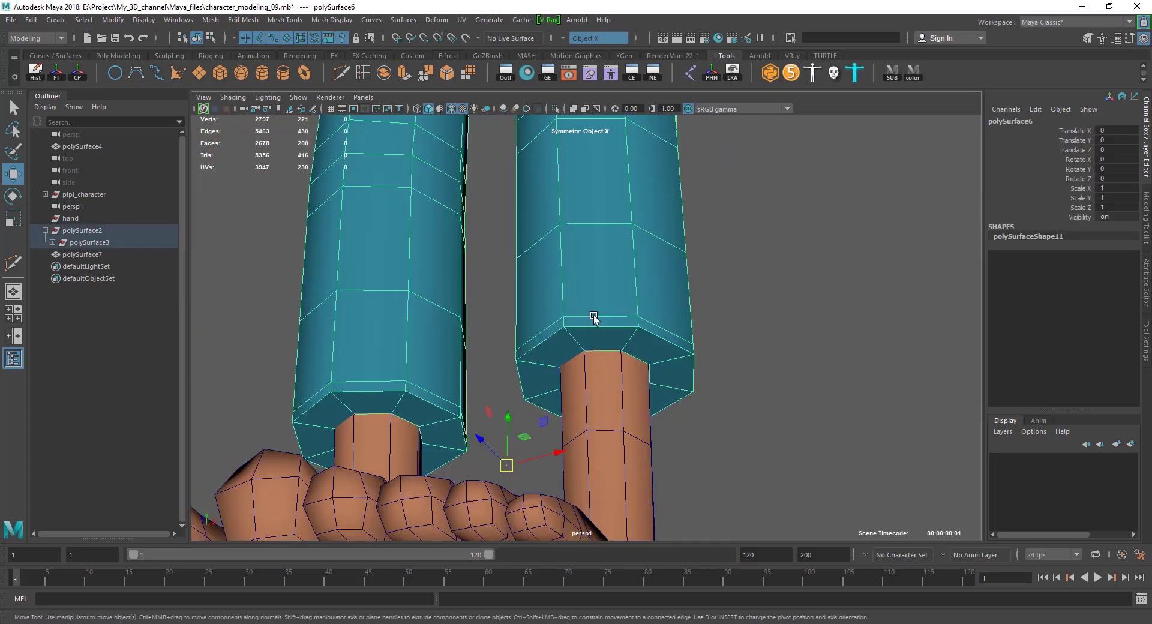
key(F10)
click(604, 350)
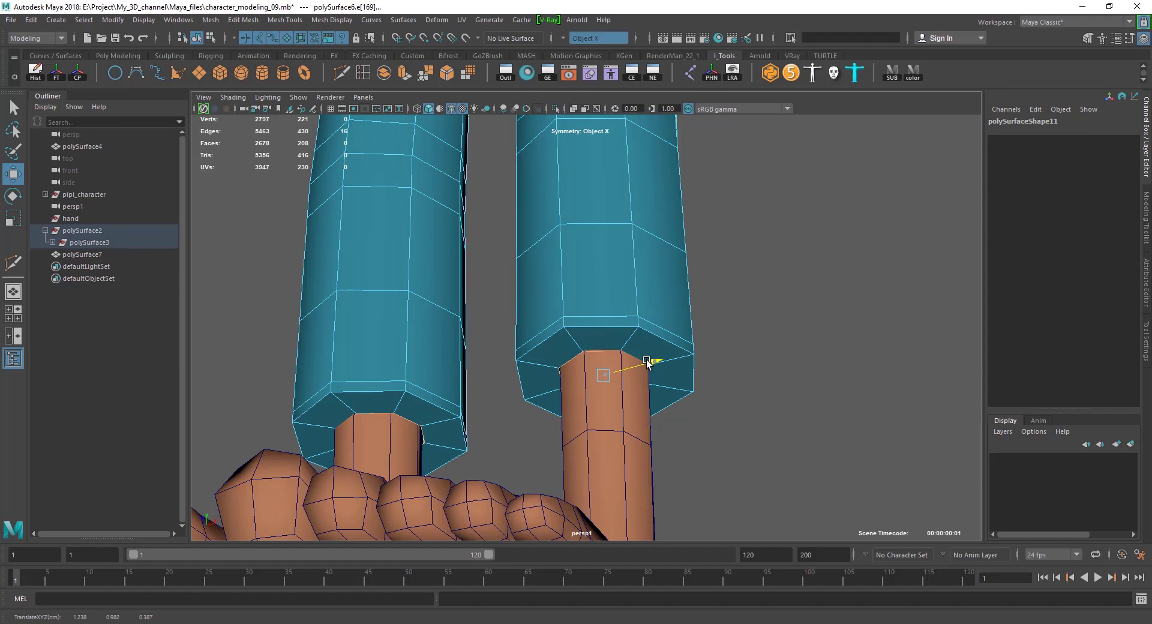
drag(647, 362, 618, 375)
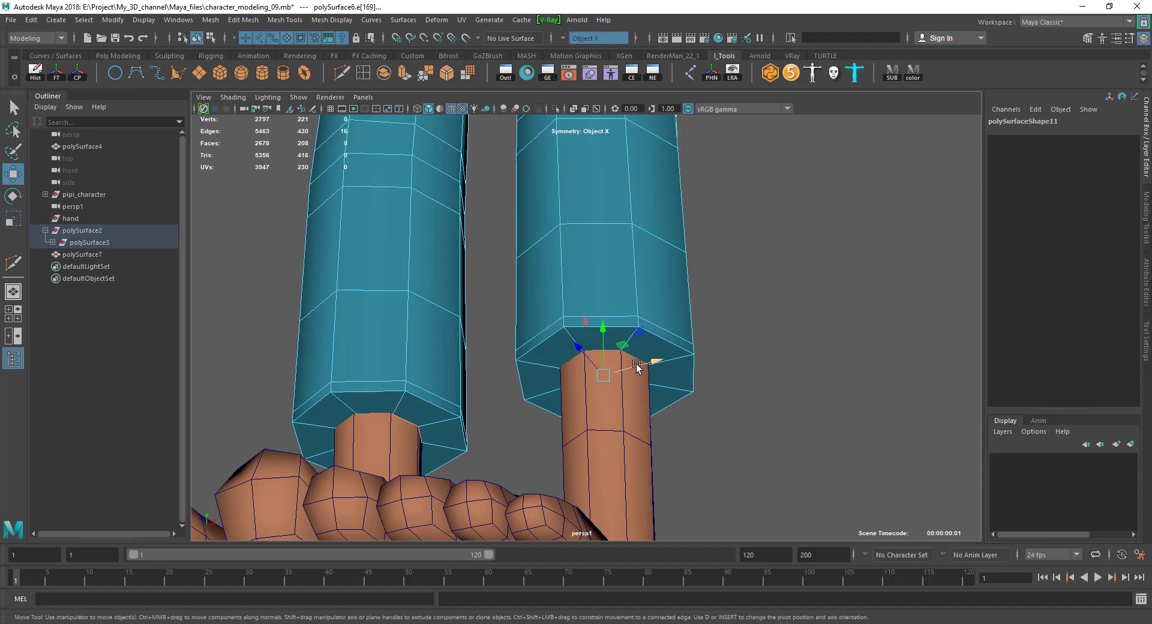
Step: Clear construction history on the whole marquee-selected character with the Hist shelf button
click(730, 214)
scroll(730, 214, down, 5)
mouse_move(600, 390)
alt+mouse_down()
mouse_move(585, 429)
mouse_move(570, 378)
mouse_move(496, 375)
mouse_move(393, 403)
mouse_move(580, 448)
mouse_move(561, 426)
mouse_move(751, 462)
mouse_move(612, 492)
mouse_move(588, 359)
mouse_move(577, 422)
mouse_move(596, 404)
mouse_move(601, 425)
mouse_move(354, 424)
mouse_move(598, 427)
alt+mouse_up()
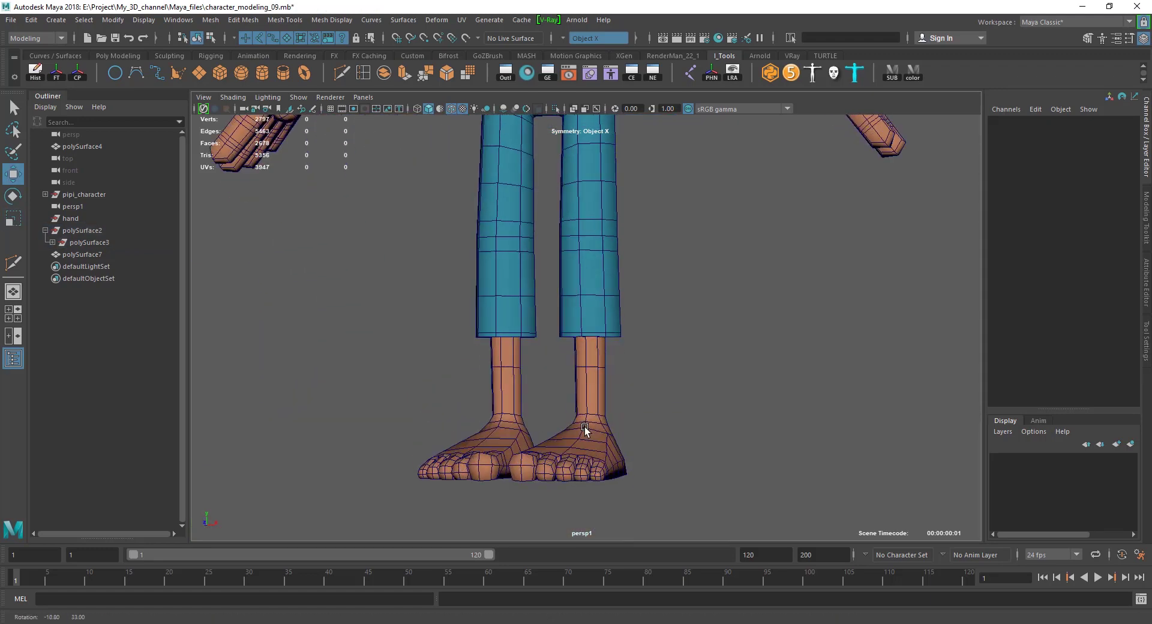
click(580, 448)
click(507, 414)
scroll(585, 422, down, 3)
drag(719, 503, 386, 149)
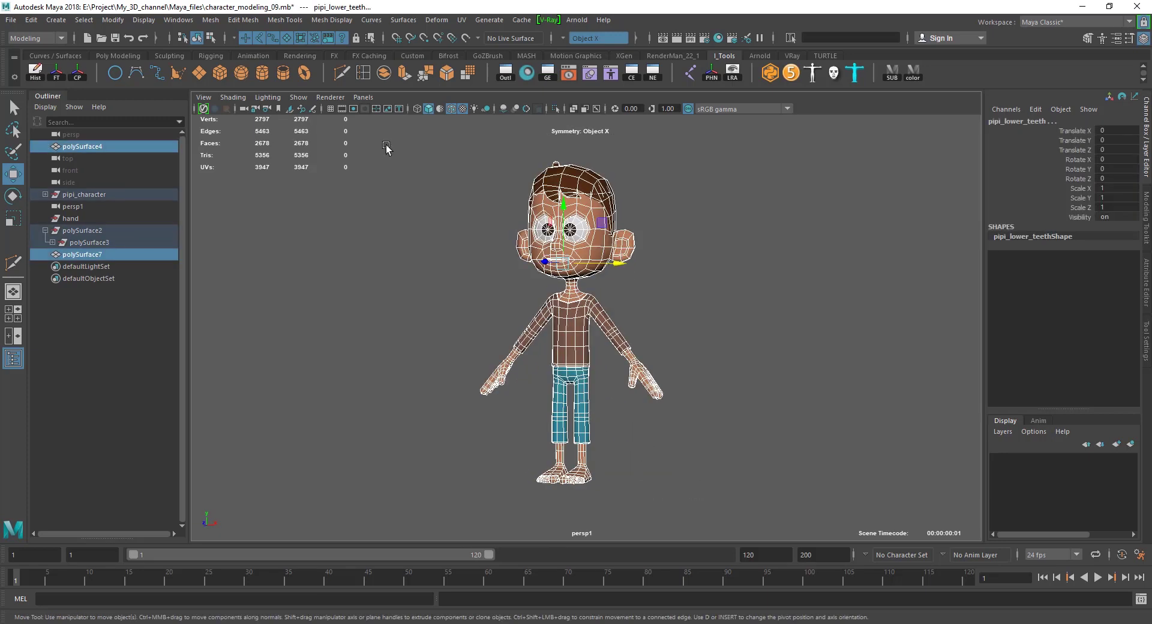
click(35, 72)
Step: Expand polySurface3 in the Outliner and select polySurface6, the pants mesh
click(295, 220)
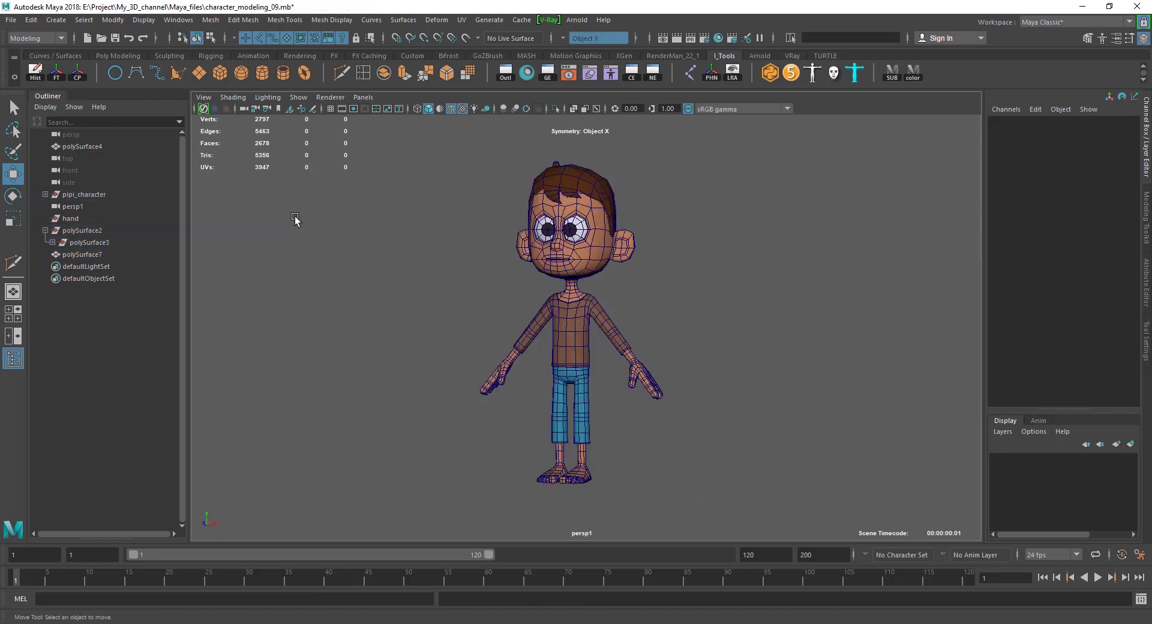
alt+drag(462, 286, 447, 295)
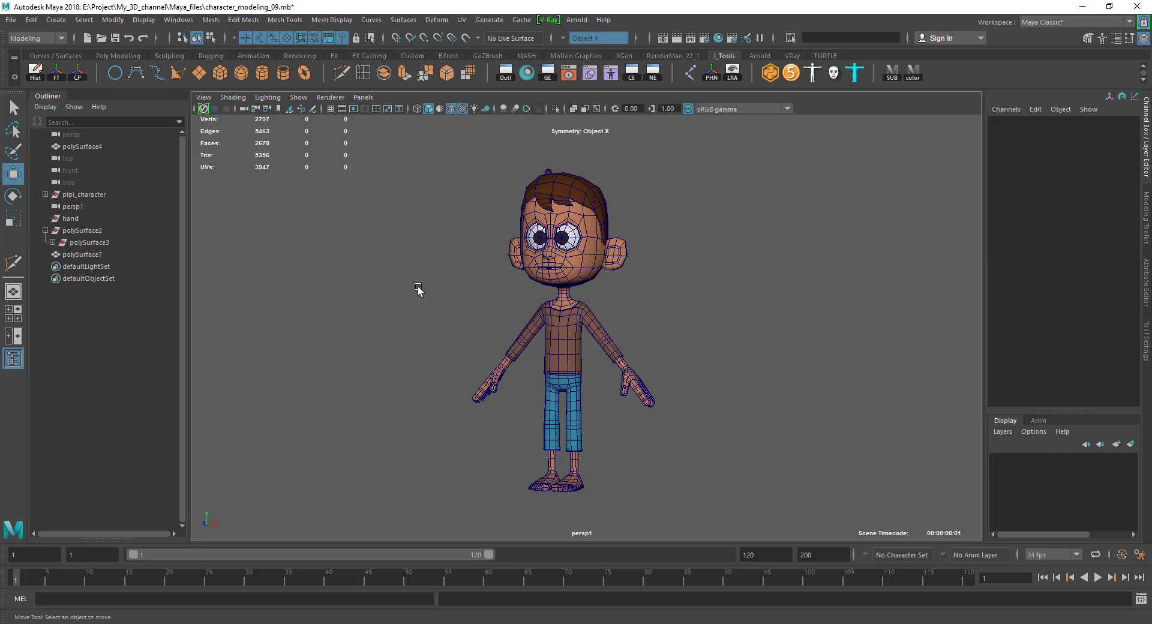
click(52, 242)
click(88, 255)
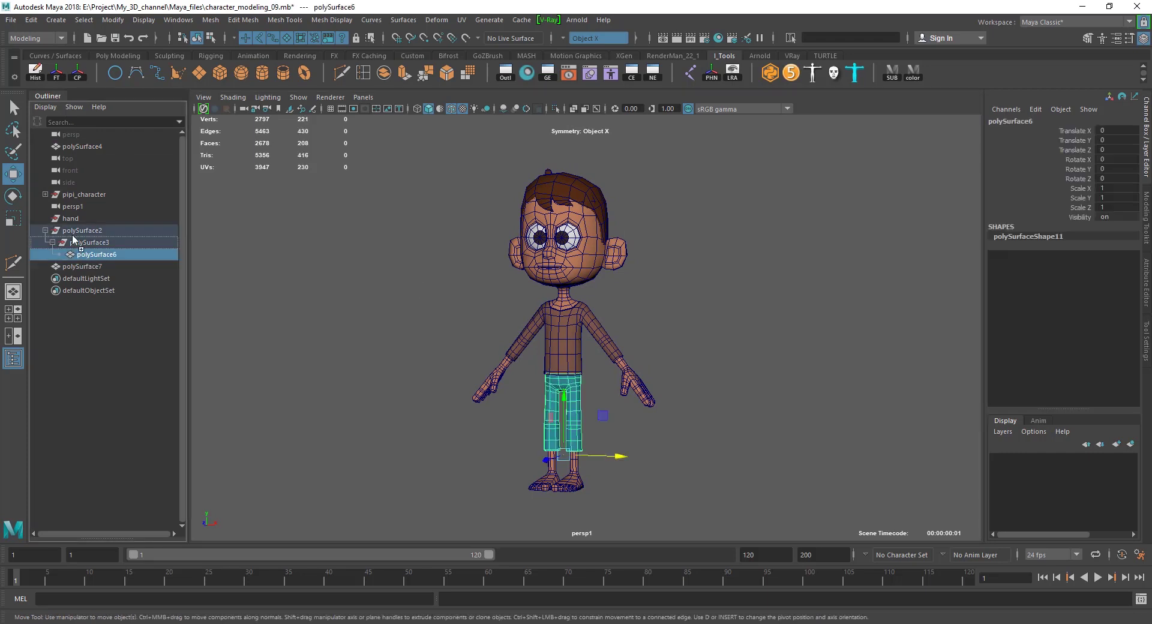
Step: Move polySurface6 to top level and delete polySurface2 and the hand object
middle_drag(82, 254, 80, 226)
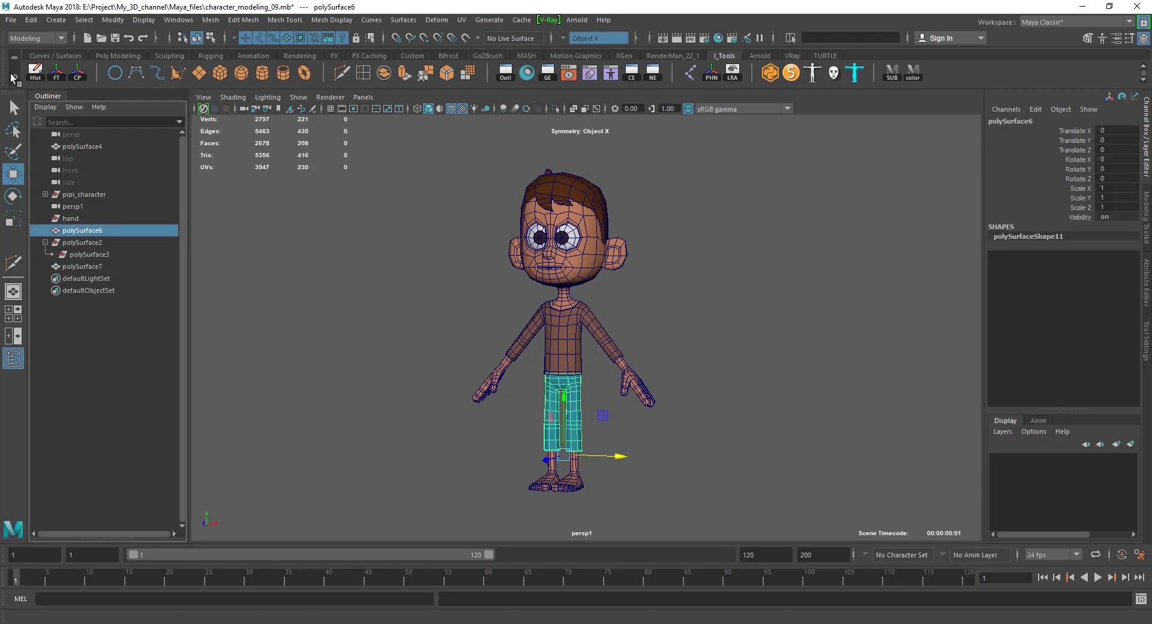
click(89, 242)
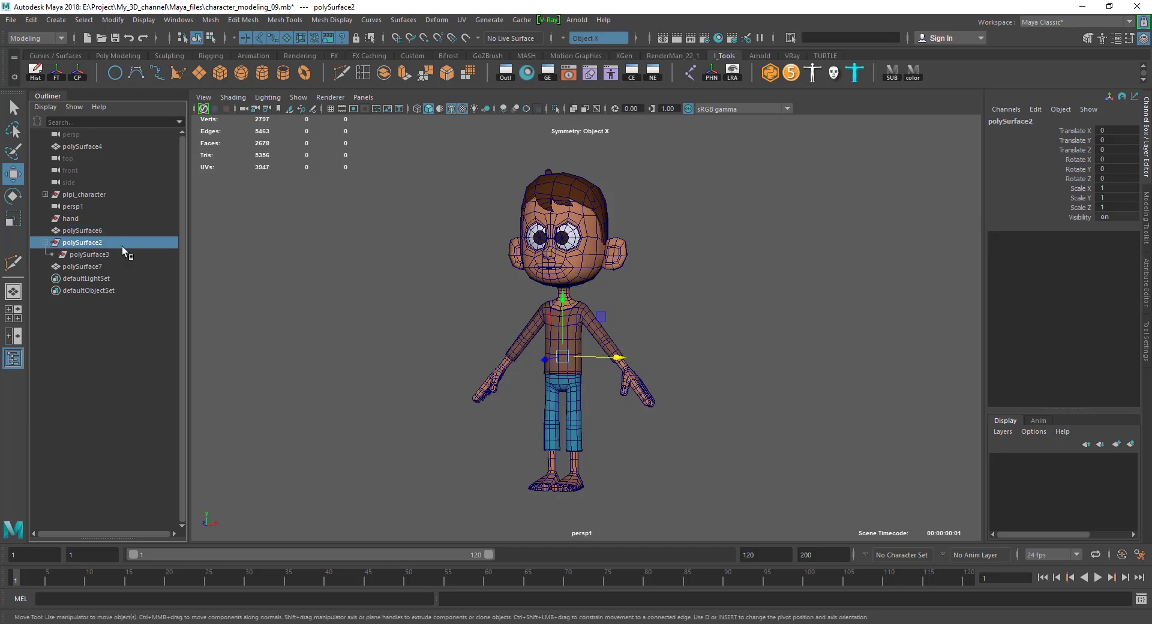
key(Delete)
click(77, 218)
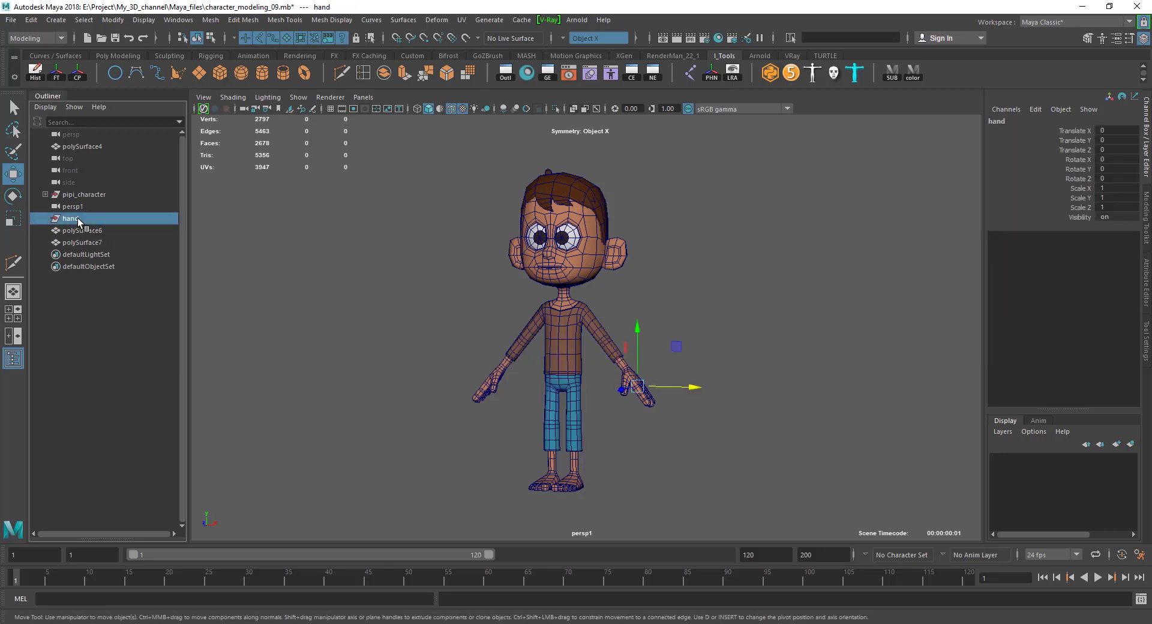
key(Delete)
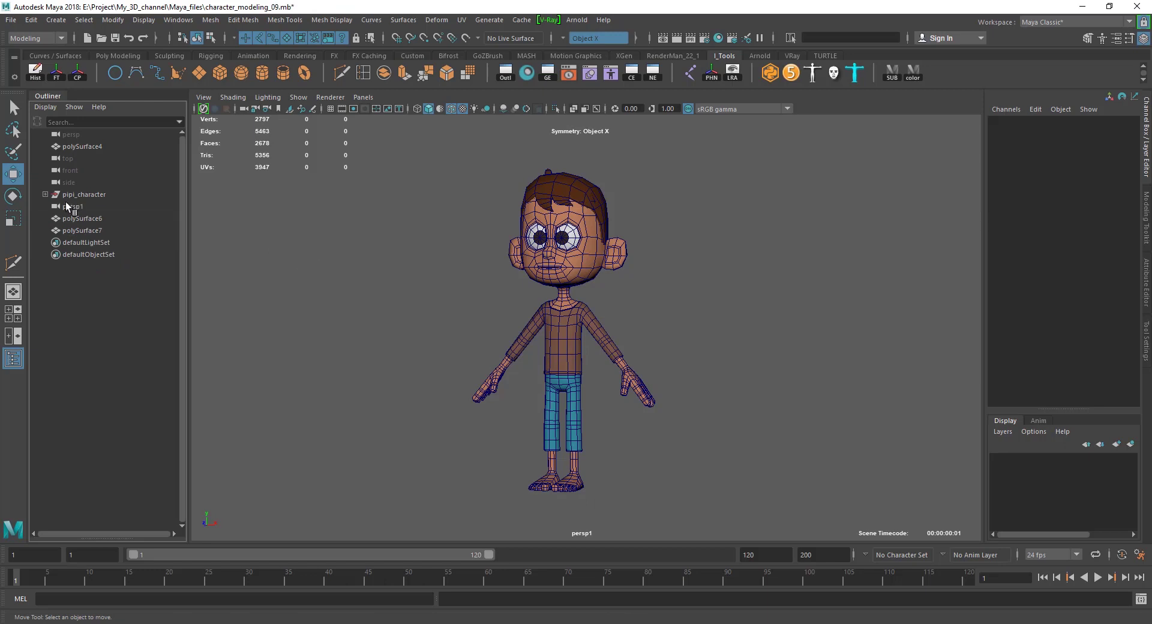
Step: Move pipi_eye_l, pipi_eye_r, pipi_face and pipi_tongue out of pipi_character to top level
click(45, 194)
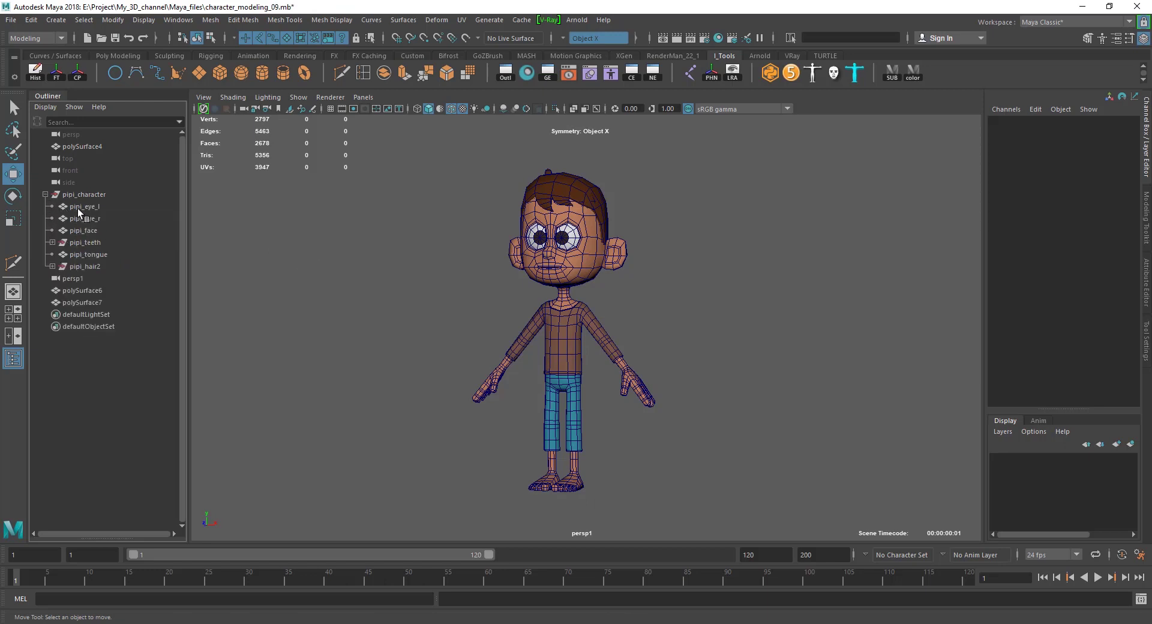
drag(78, 208, 80, 231)
ctrl+click(80, 255)
middle_drag(84, 256, 78, 307)
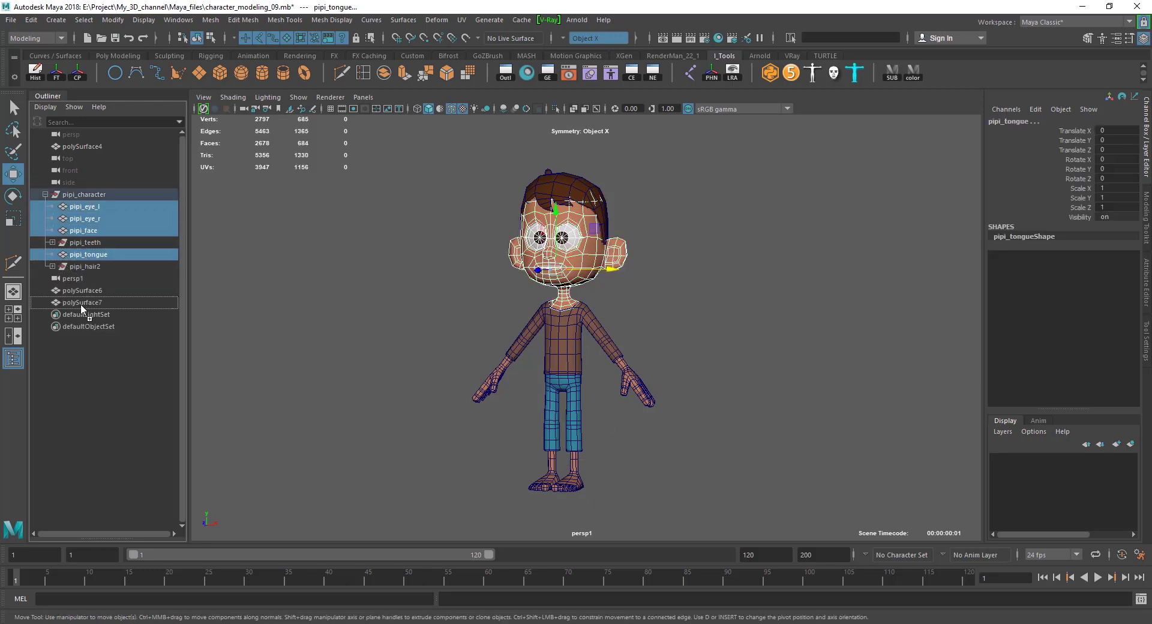
click(96, 362)
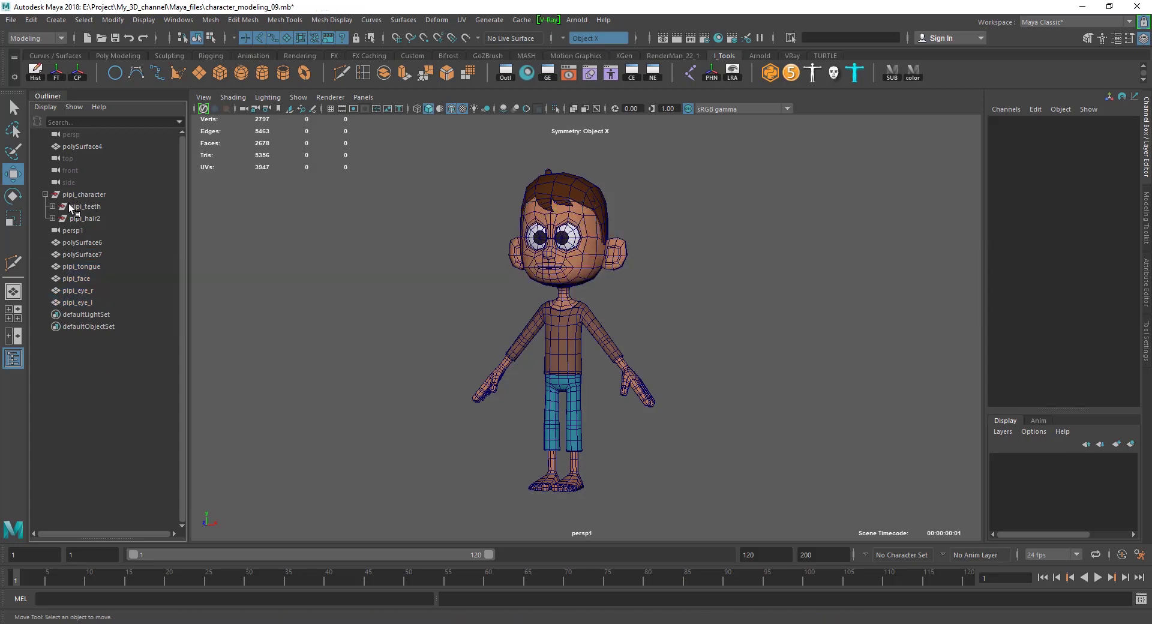
Step: Move both teeth and the hair pieces out of their groups to top level
click(53, 206)
drag(80, 221, 89, 228)
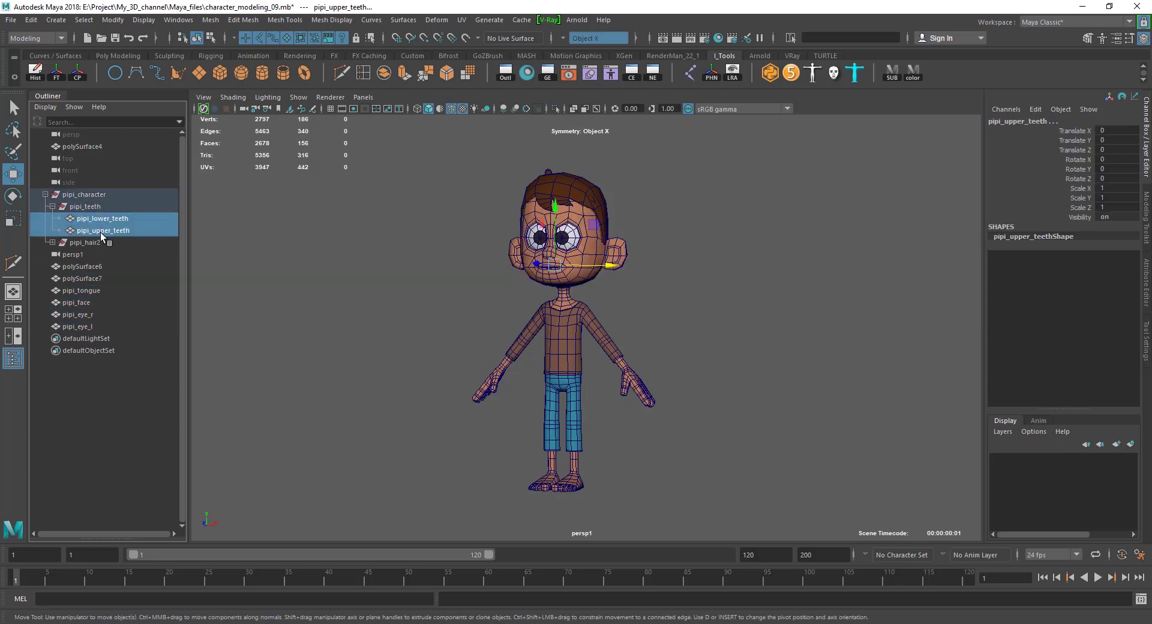
middle_drag(100, 233, 83, 247)
click(53, 218)
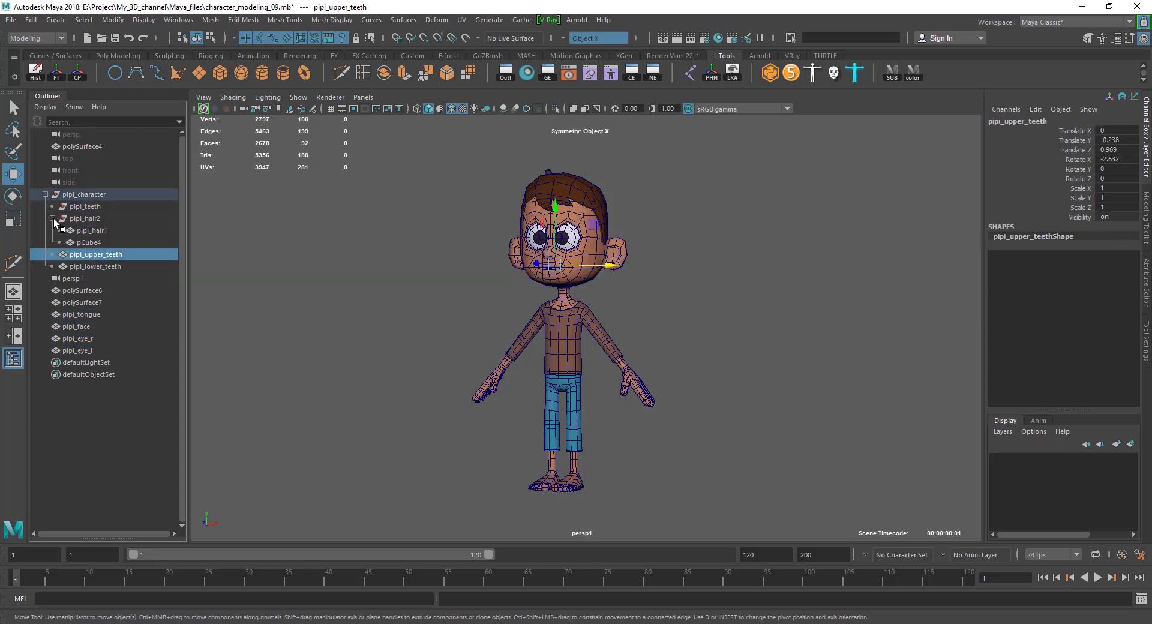
drag(93, 232, 84, 266)
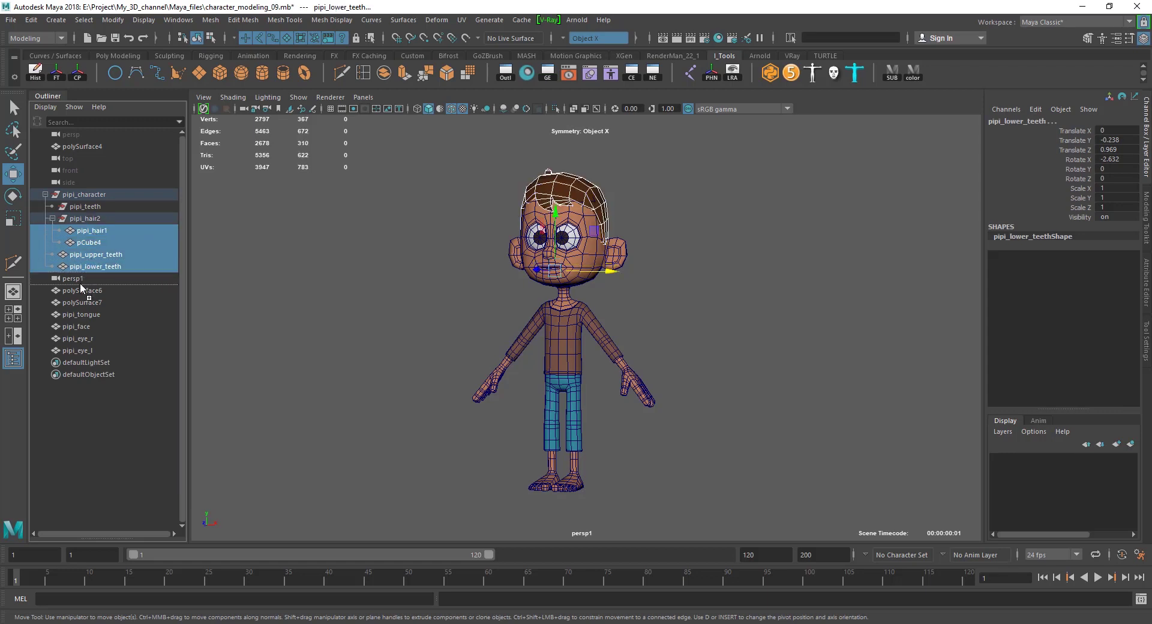
middle_drag(84, 267, 80, 282)
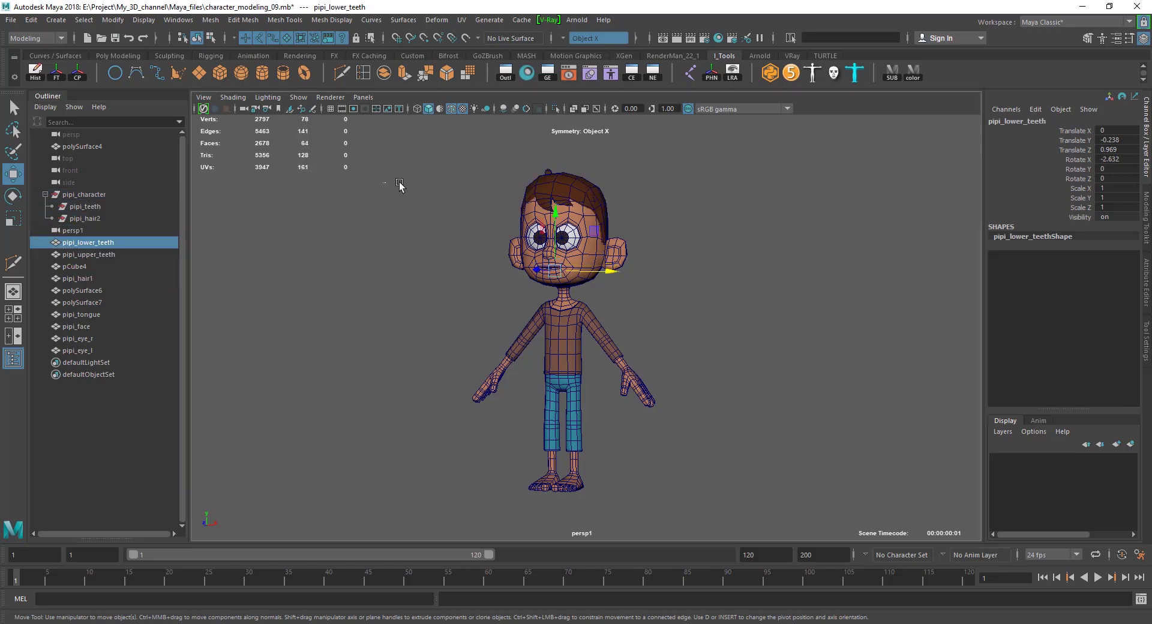
drag(399, 185, 609, 456)
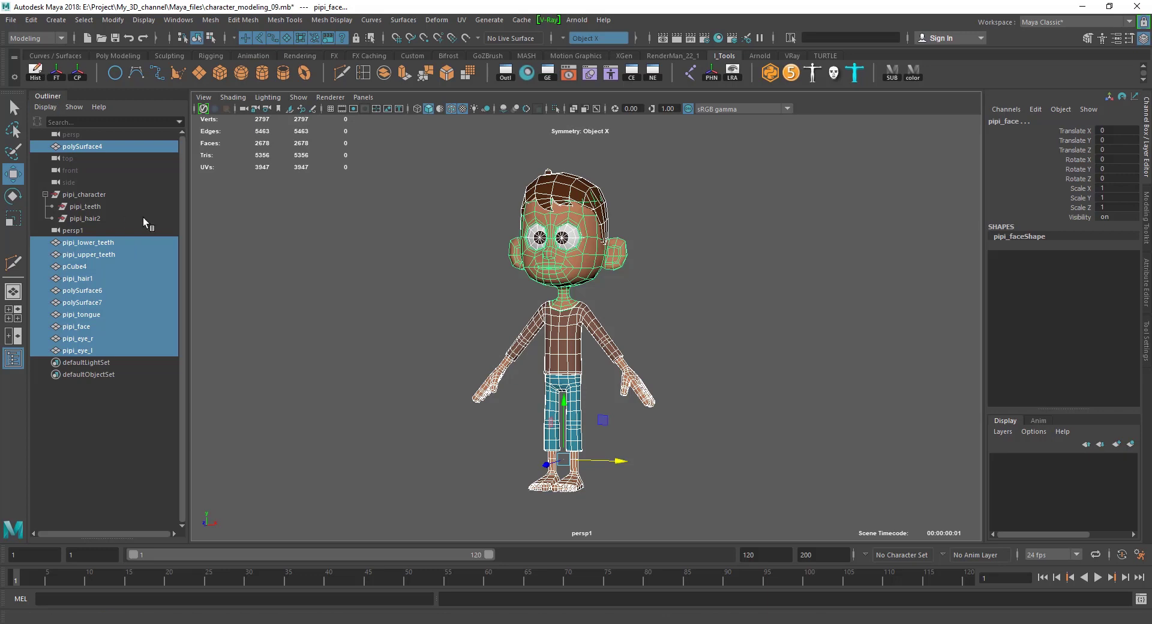
Step: Delete the empty pipi_character group and move polySurface4 below persp1
middle_drag(143, 217, 79, 200)
click(83, 195)
key(Delete)
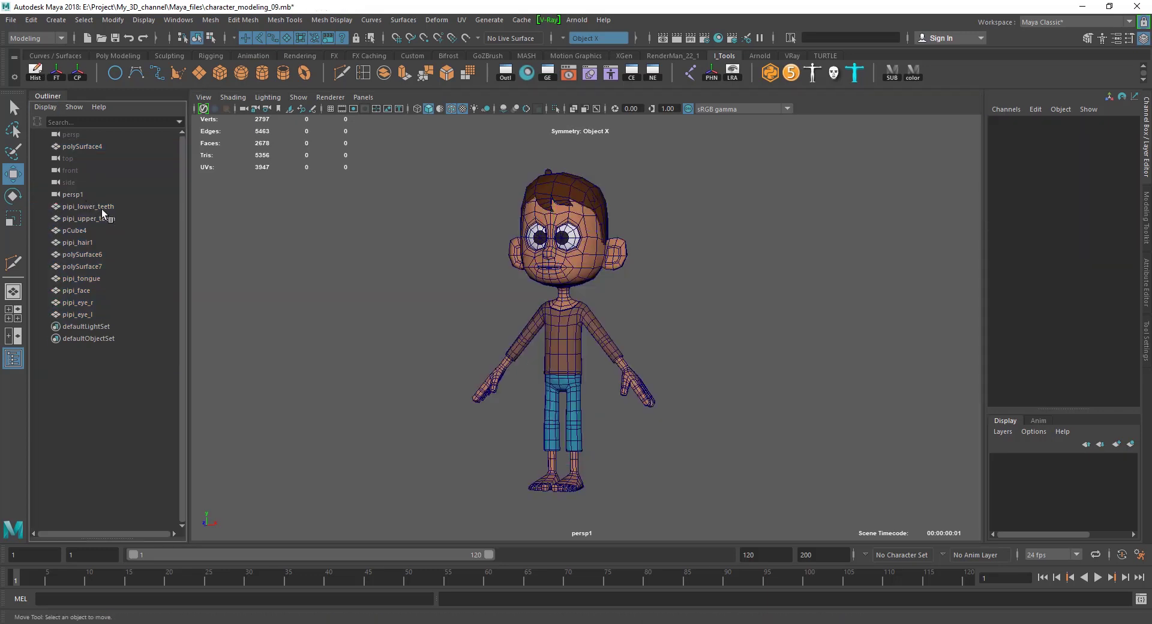
click(89, 146)
middle_drag(86, 146, 83, 198)
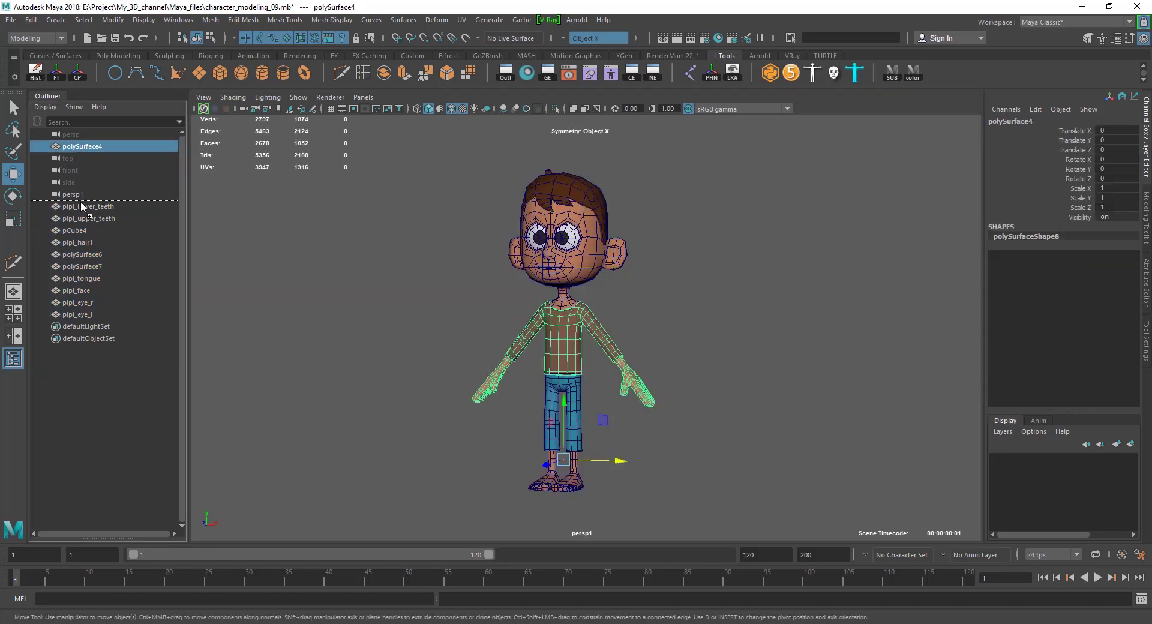
click(313, 242)
Step: Group polySurface4 through pipi_eye_l with Ctrl+G and rename the new group PIP_ch
click(89, 194)
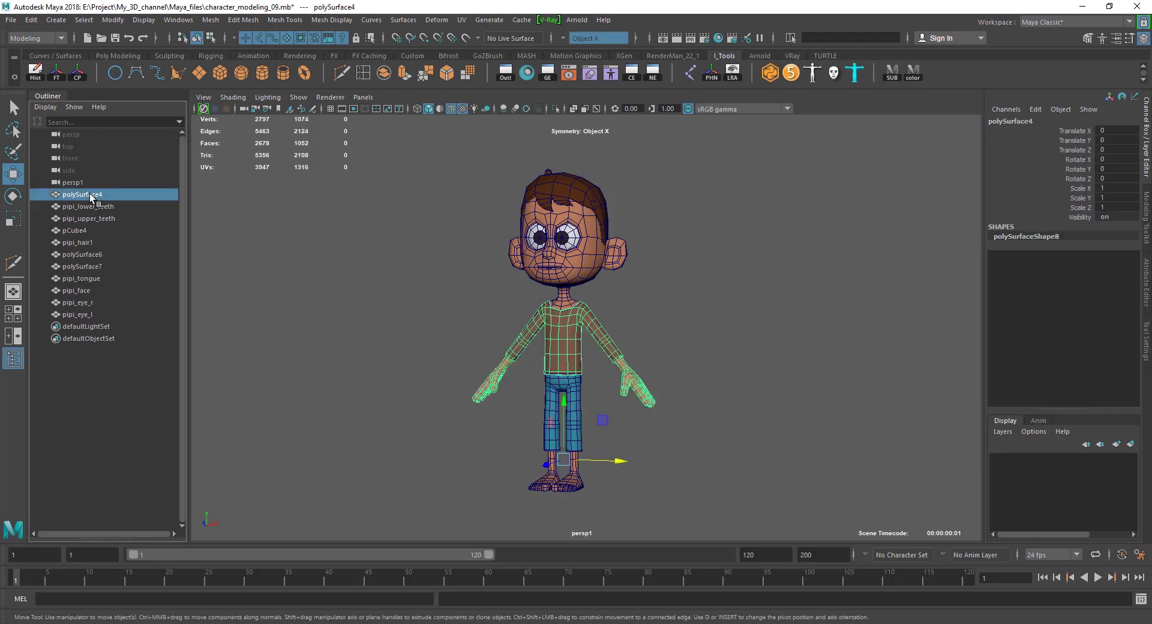
shift+click(77, 314)
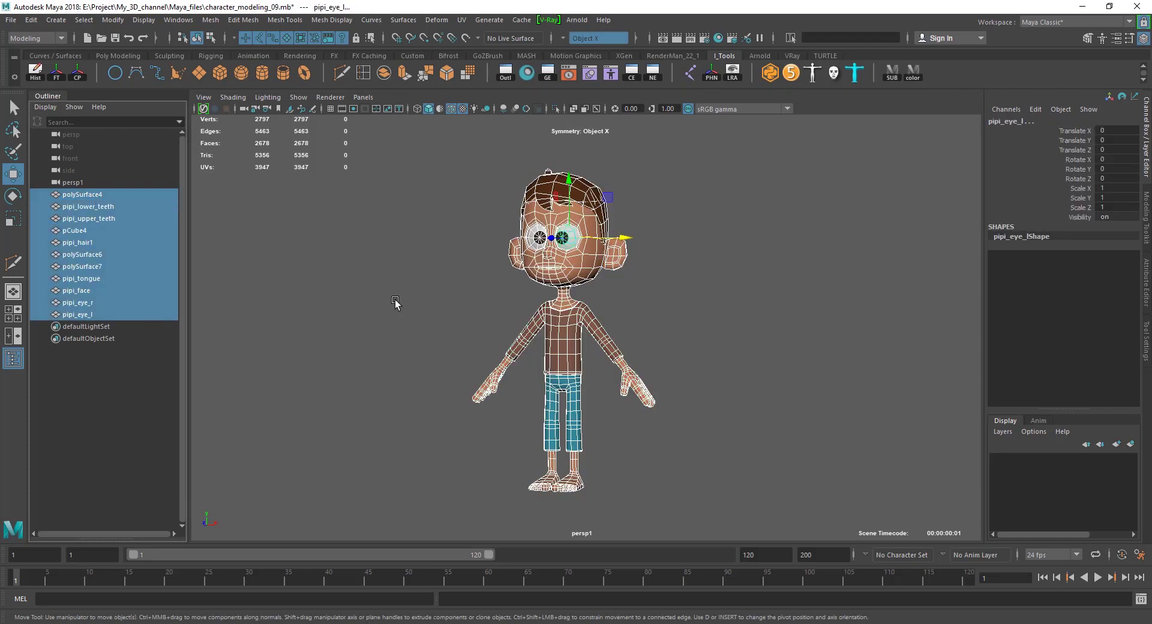
key(ctrl+g)
double_click(77, 194)
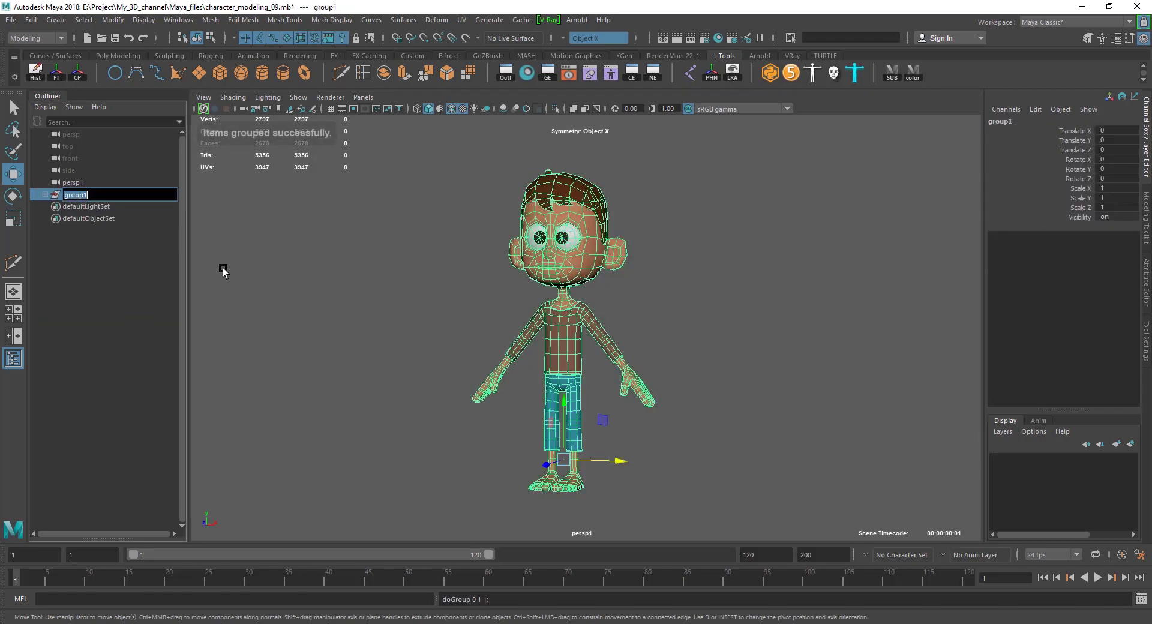
text(PIP)
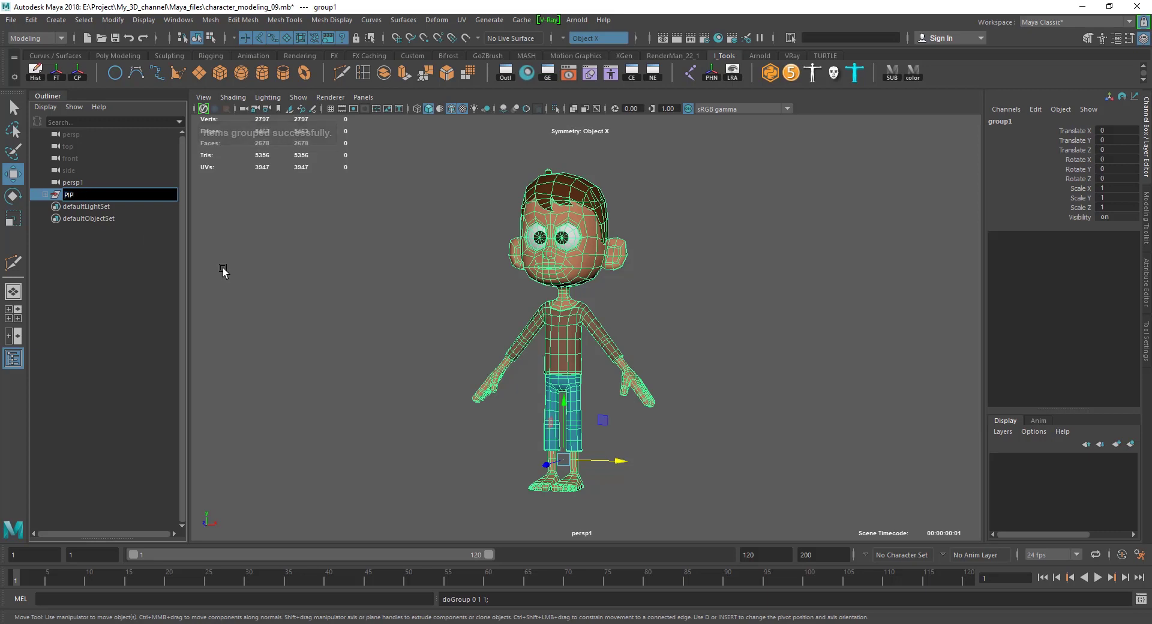
text(_ch)
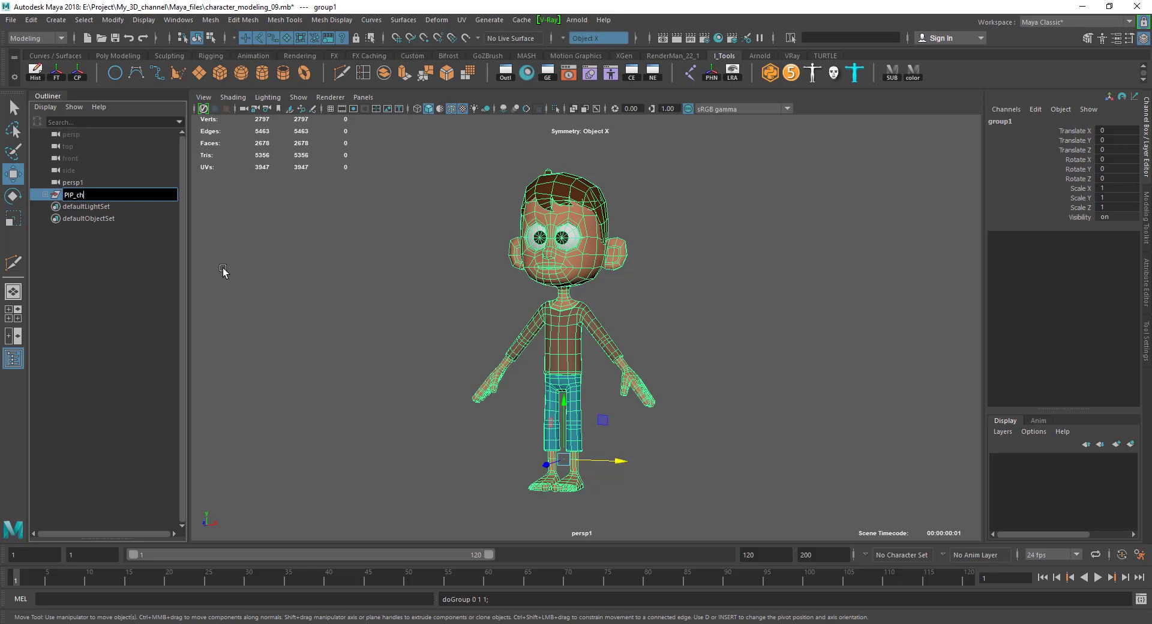
key(Return)
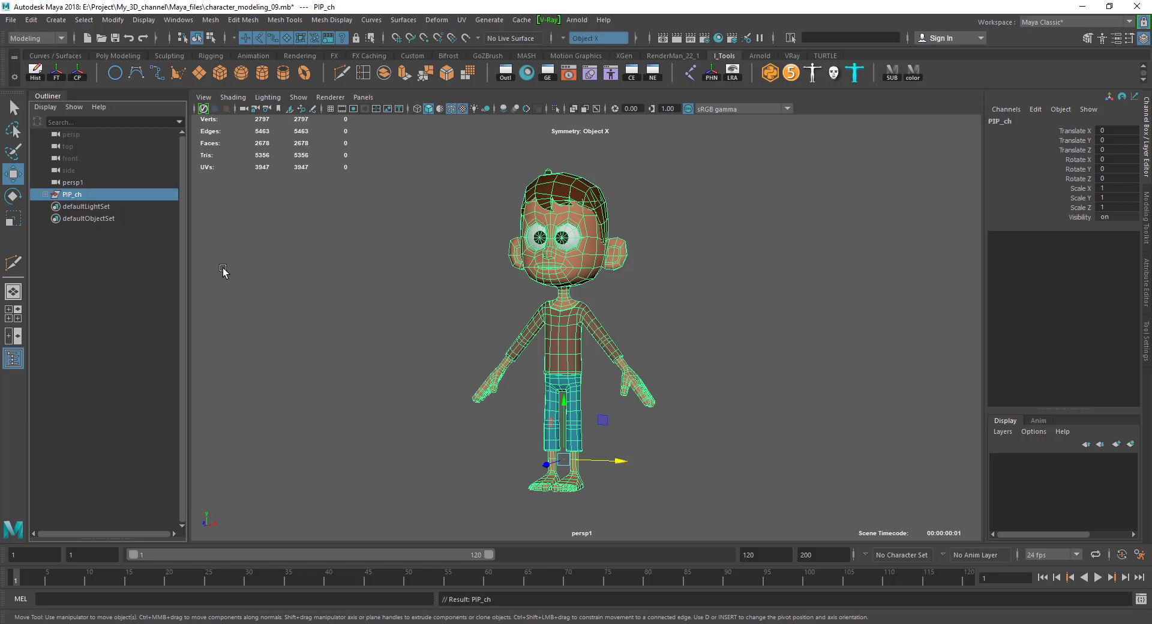
click(223, 270)
click(46, 194)
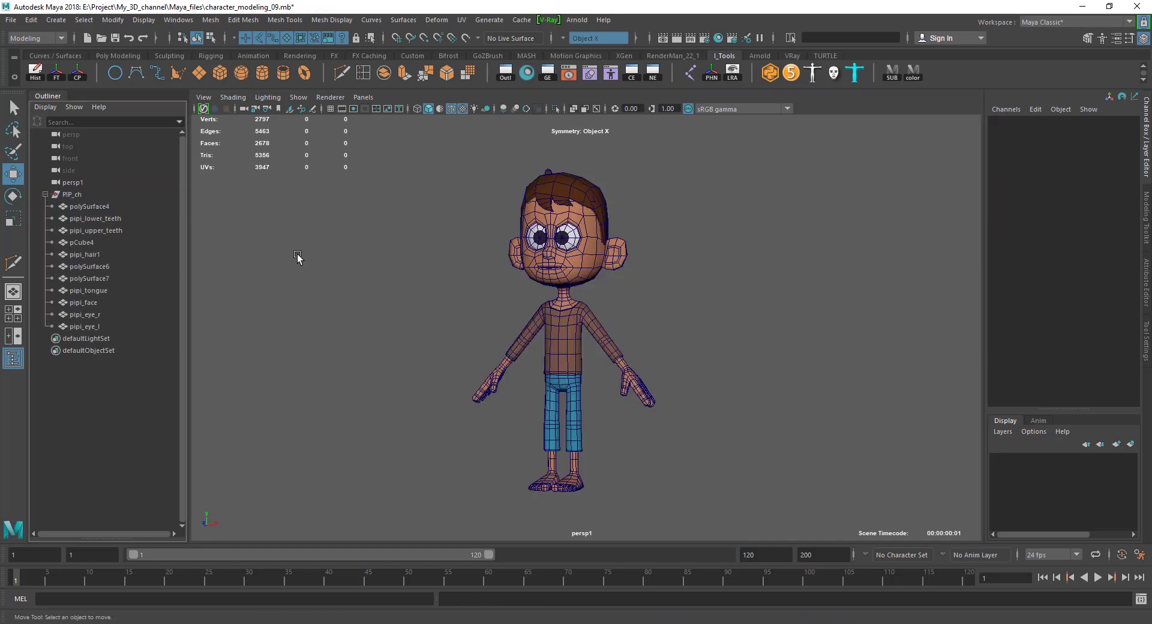
alt+middle_drag(514, 312, 513, 341)
alt+drag(513, 340, 542, 383)
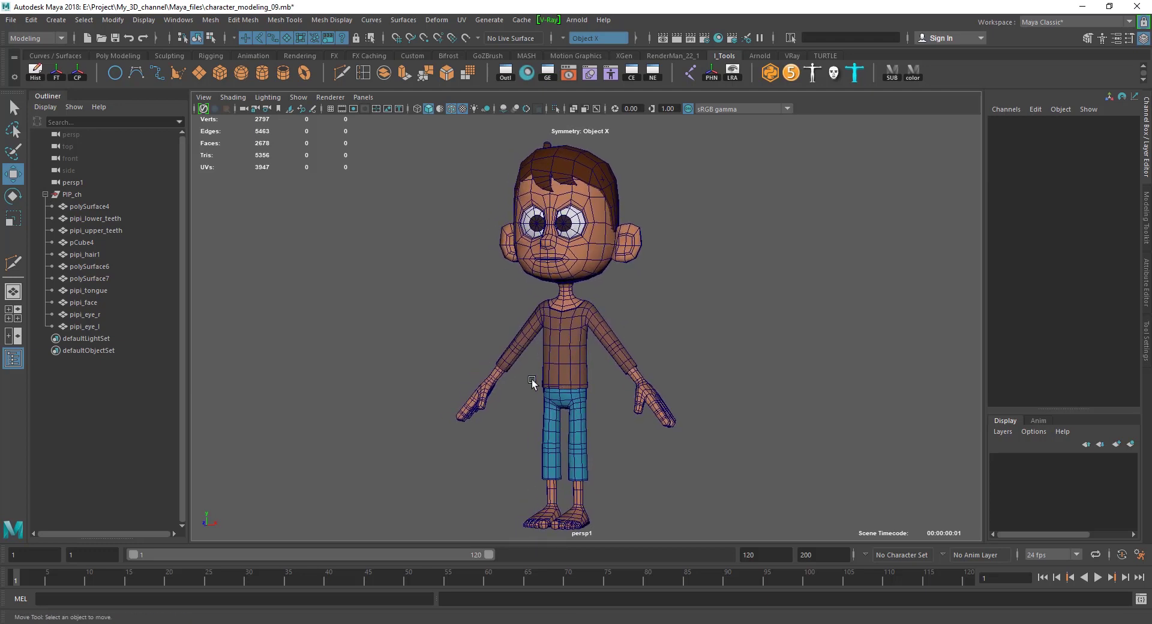
click(598, 276)
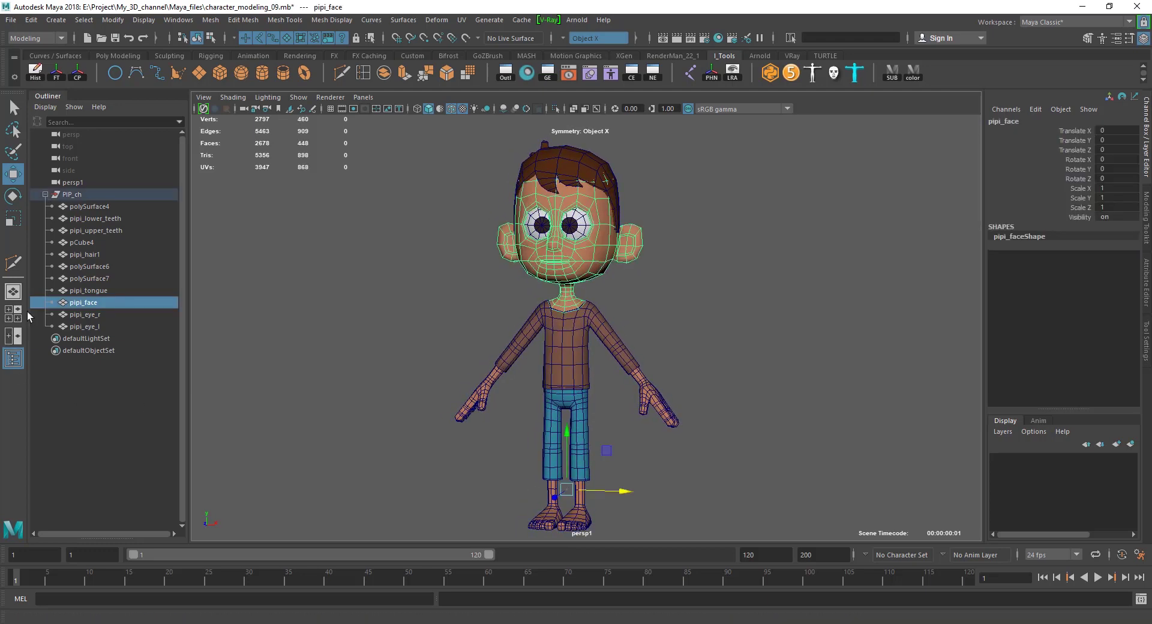
click(99, 313)
click(96, 326)
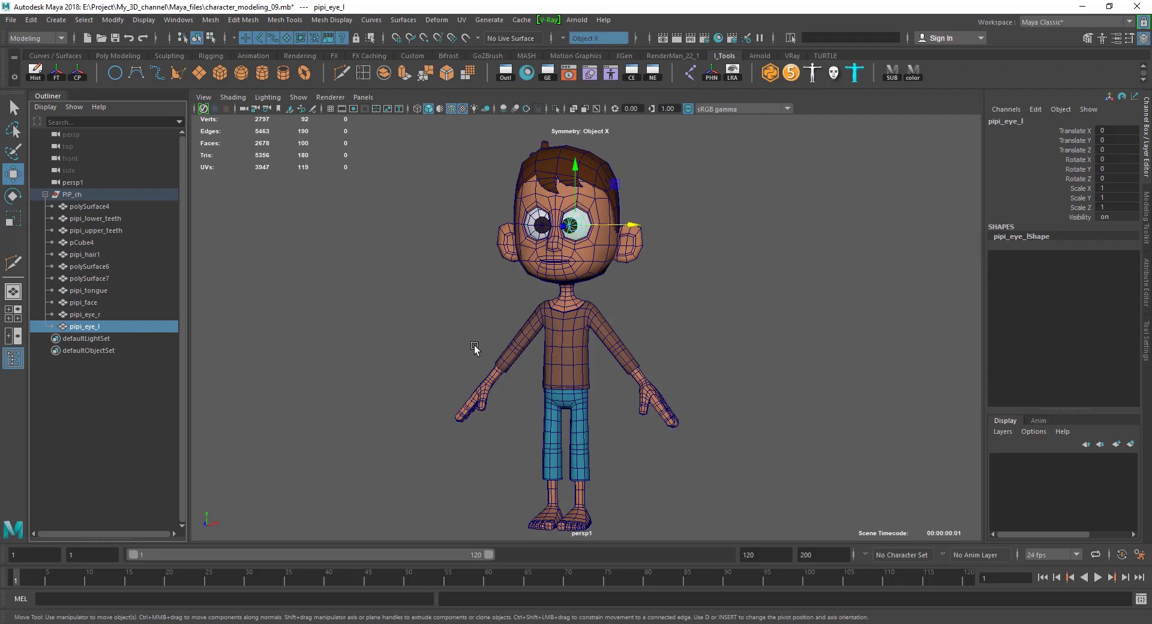
mouse_move(476, 349)
alt+mouse_down()
mouse_move(330, 353)
mouse_move(471, 352)
mouse_move(419, 351)
alt+mouse_up()
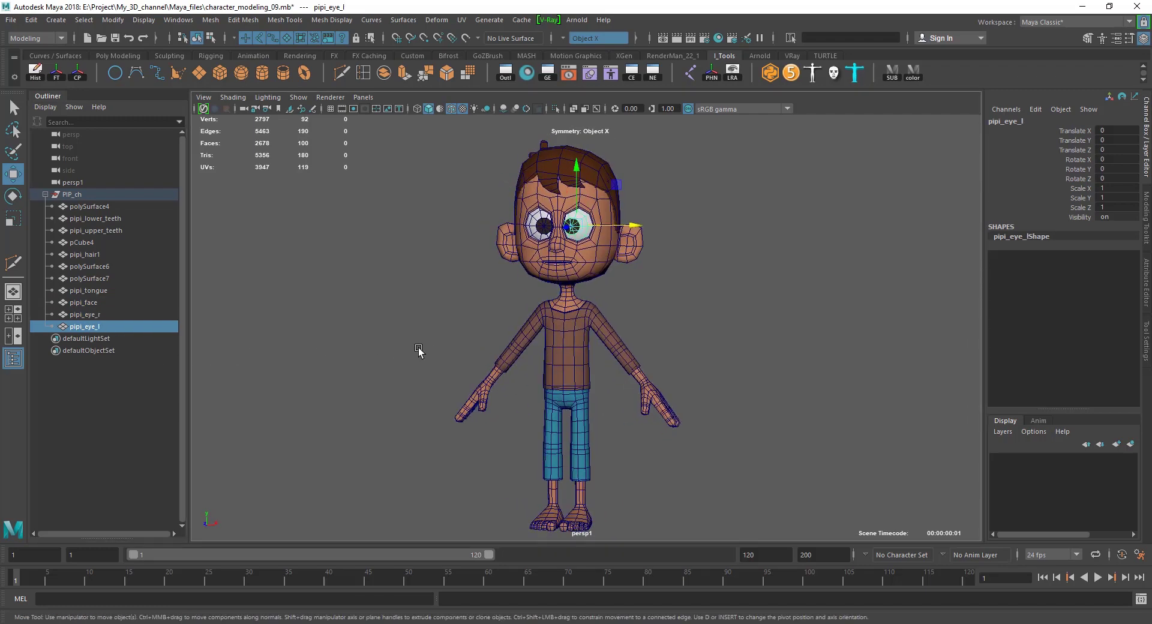
click(98, 301)
click(102, 291)
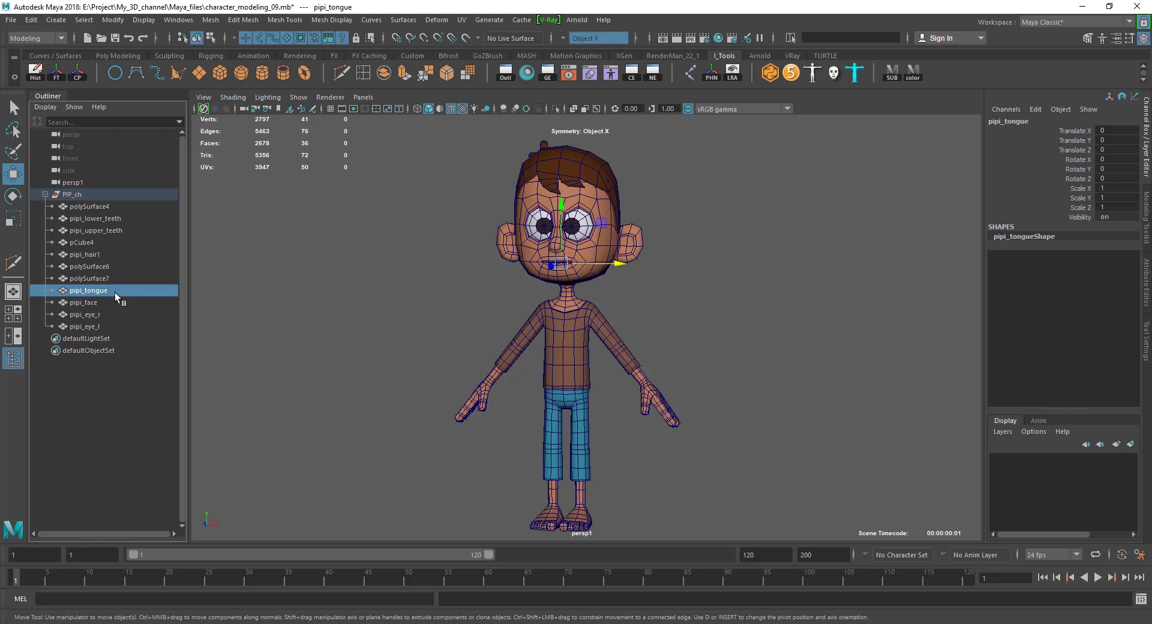
alt+drag(513, 305, 741, 309)
key(ctrl+z)
drag(675, 297, 725, 321)
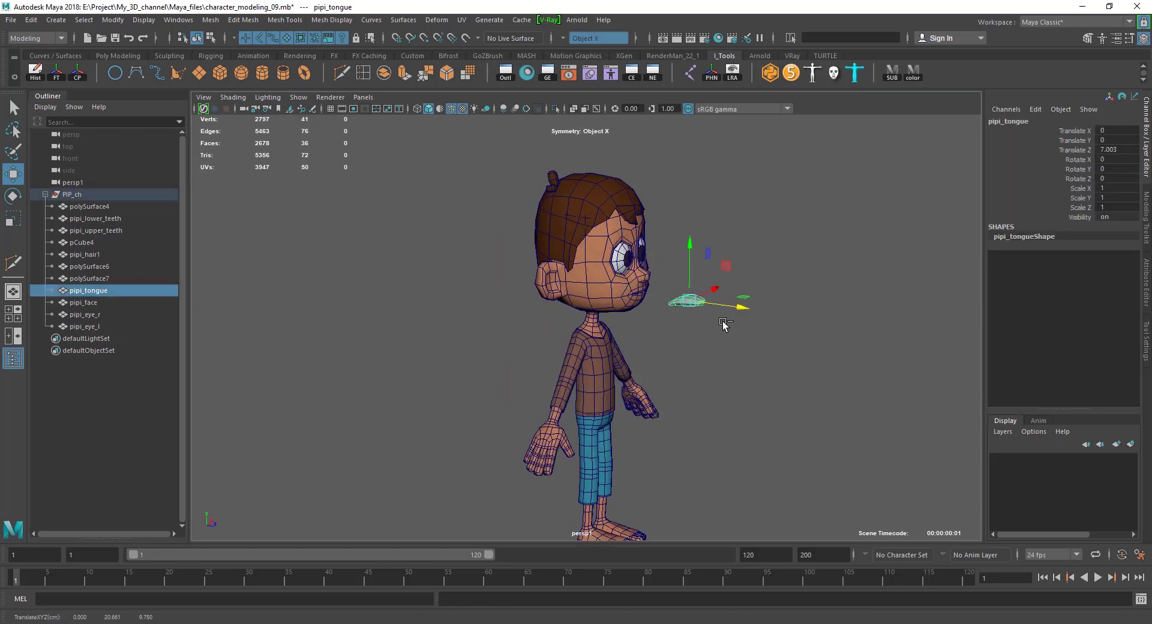
key(ctrl+z)
click(99, 277)
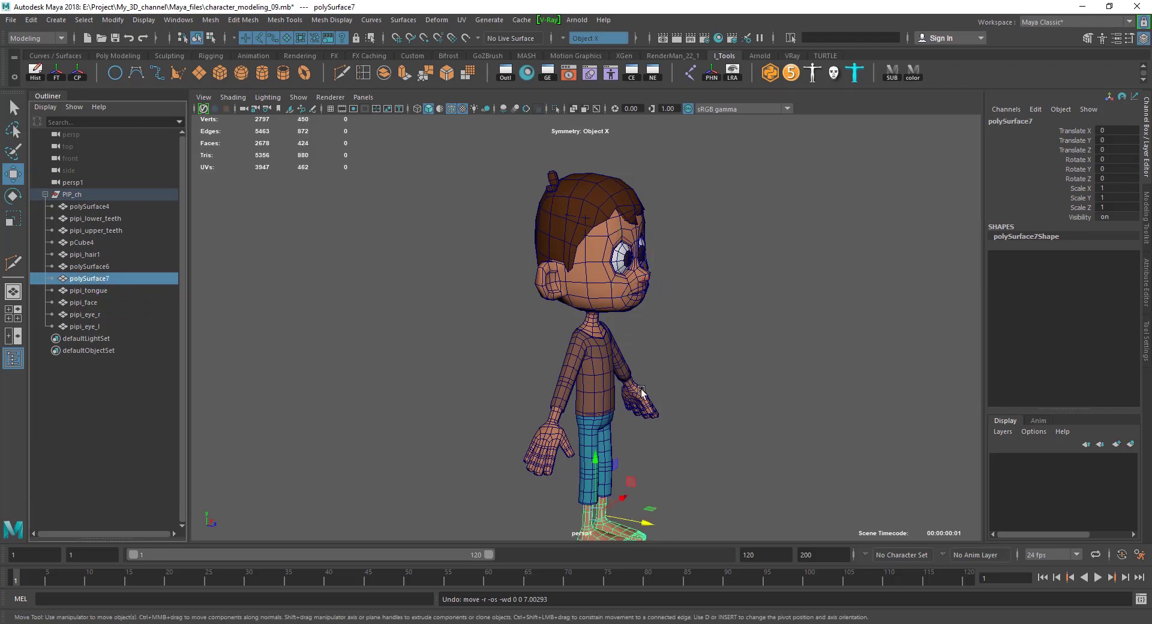
alt+drag(384, 396, 556, 404)
key(a)
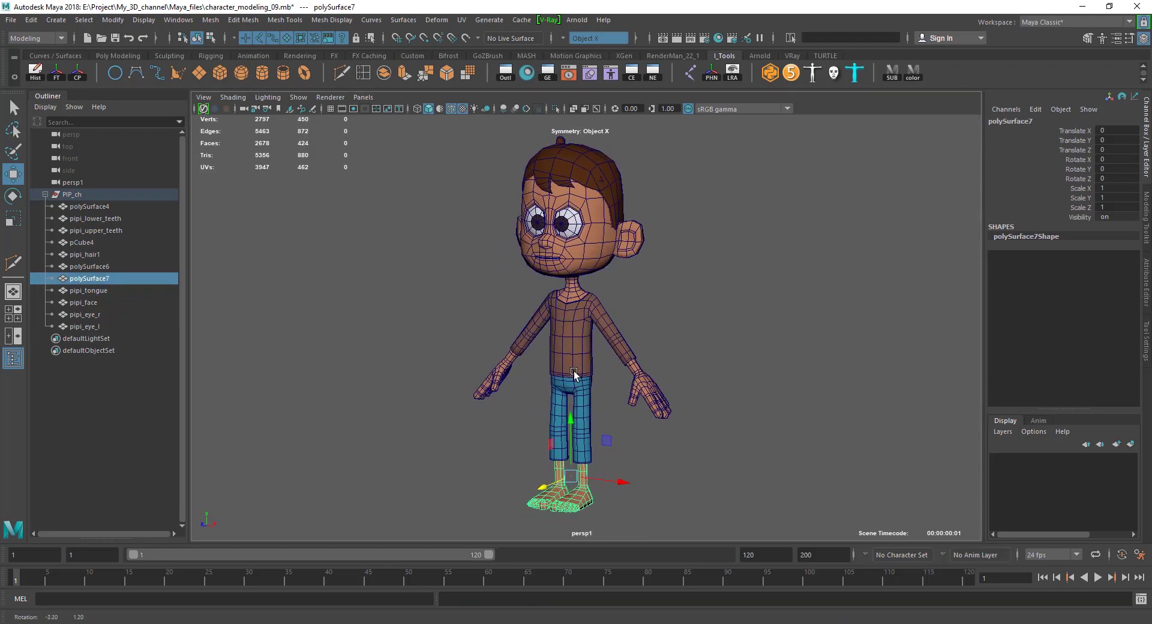
click(108, 267)
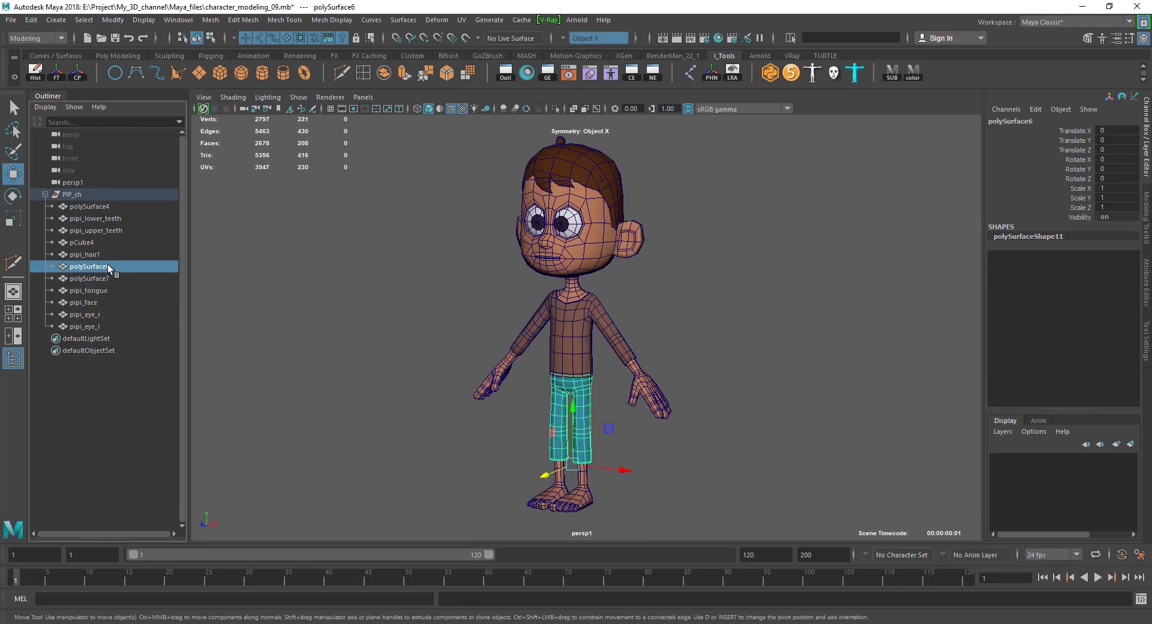
mouse_move(510, 411)
alt+mouse_down()
mouse_move(536, 397)
mouse_move(515, 397)
alt+mouse_up()
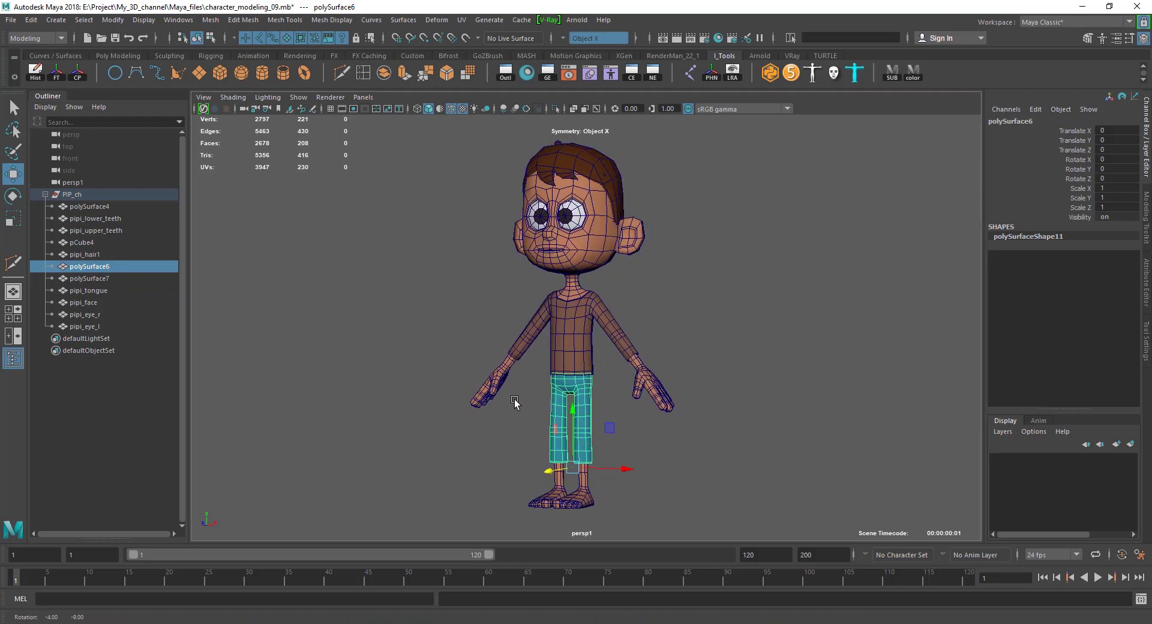
click(99, 278)
Step: Select the shirt, pants and shoes meshes: polySurface4, polySurface6 and polySurface7
ctrl+click(99, 267)
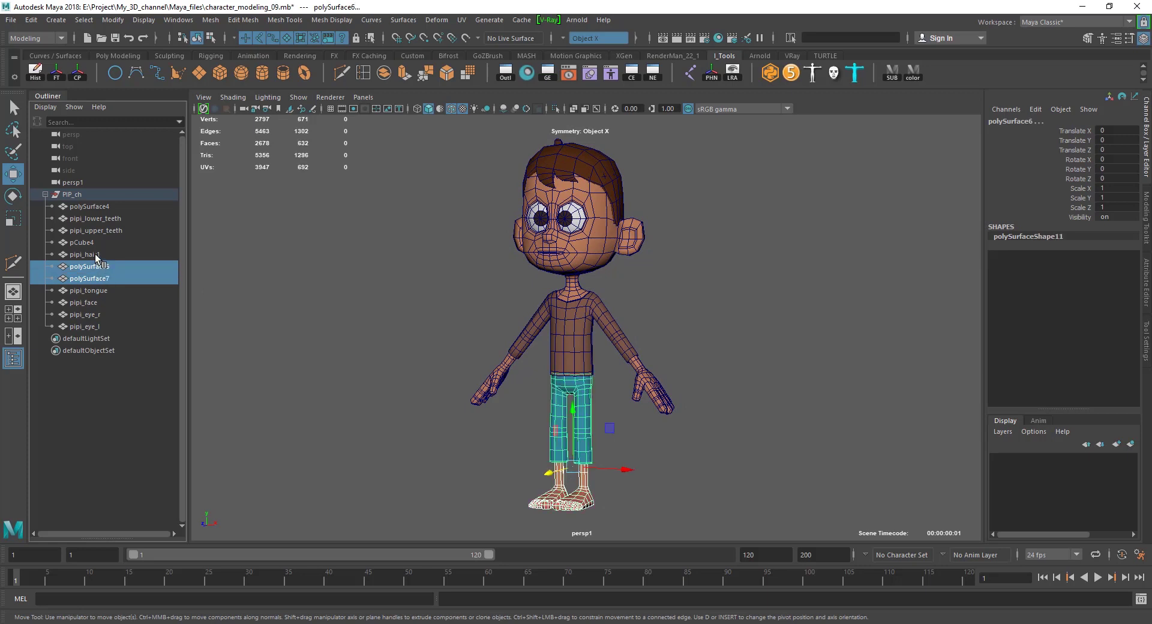
ctrl+click(95, 254)
ctrl+click(95, 254)
ctrl+click(91, 242)
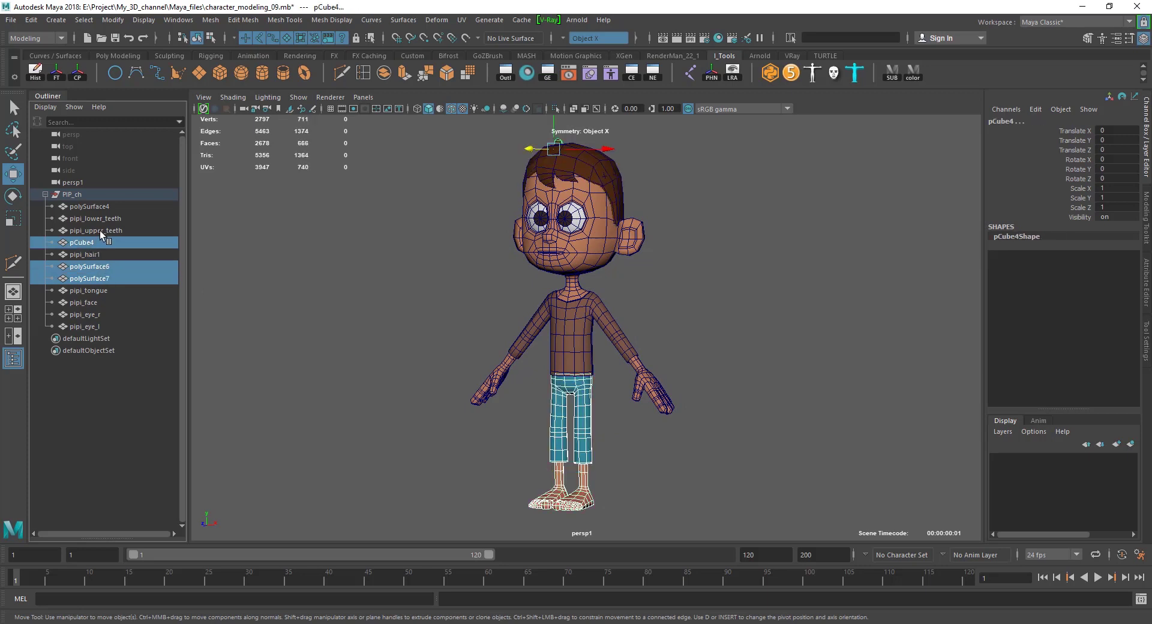
key(ctrl+z)
ctrl+click(99, 230)
key(ctrl+z)
ctrl+click(97, 206)
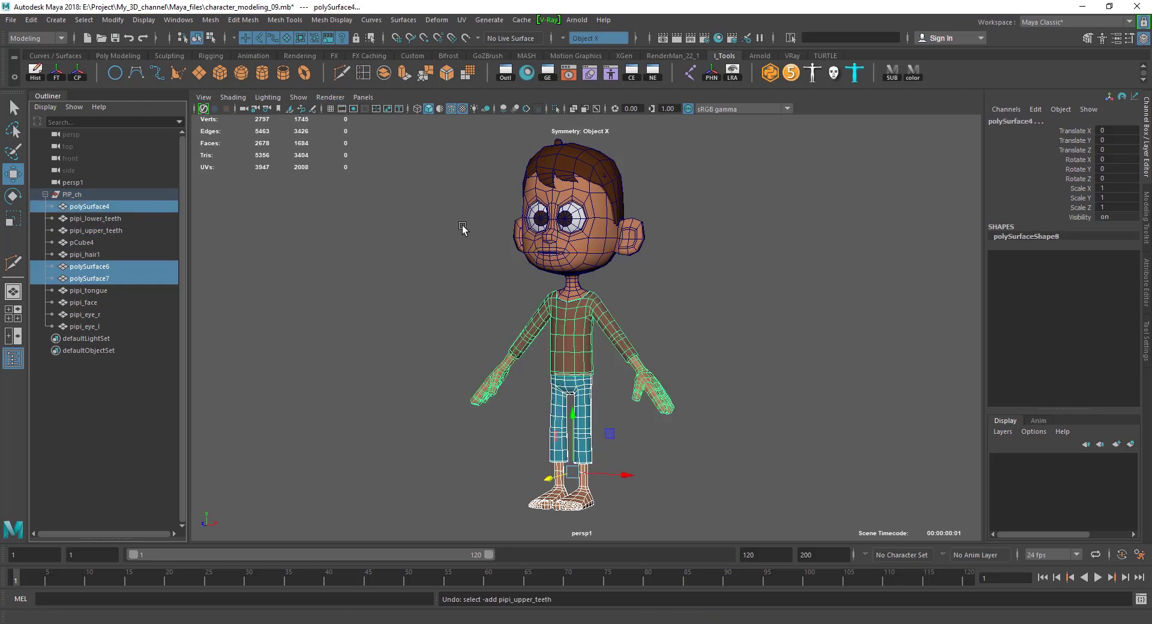
Step: Combine them with Mesh > Combine and delete the new mesh's history
click(237, 22)
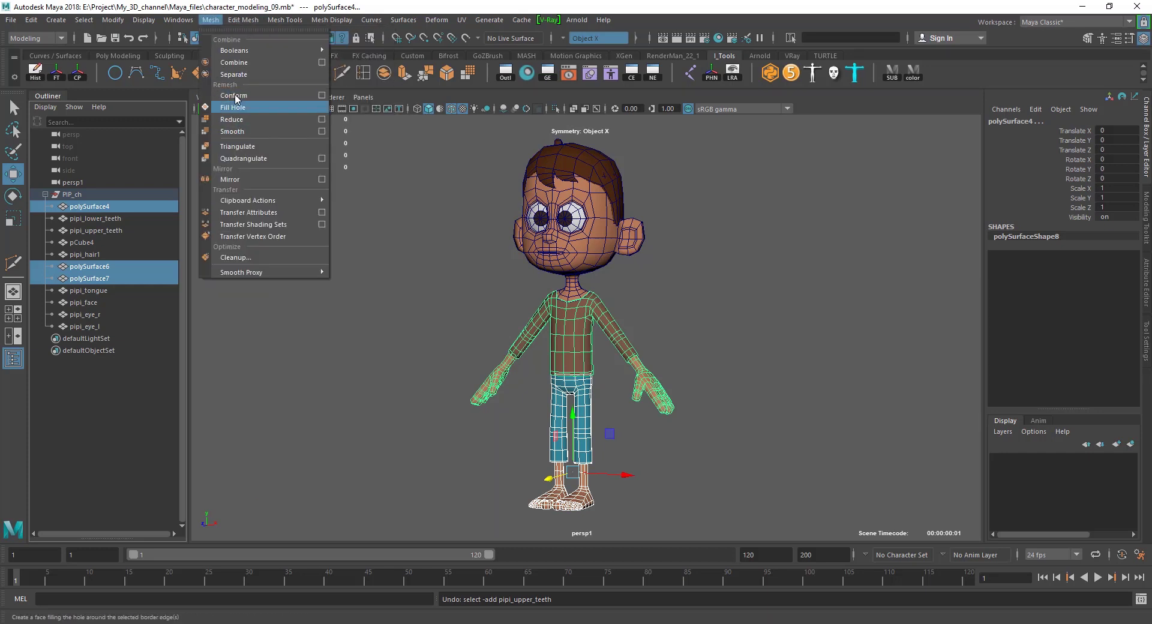
click(238, 66)
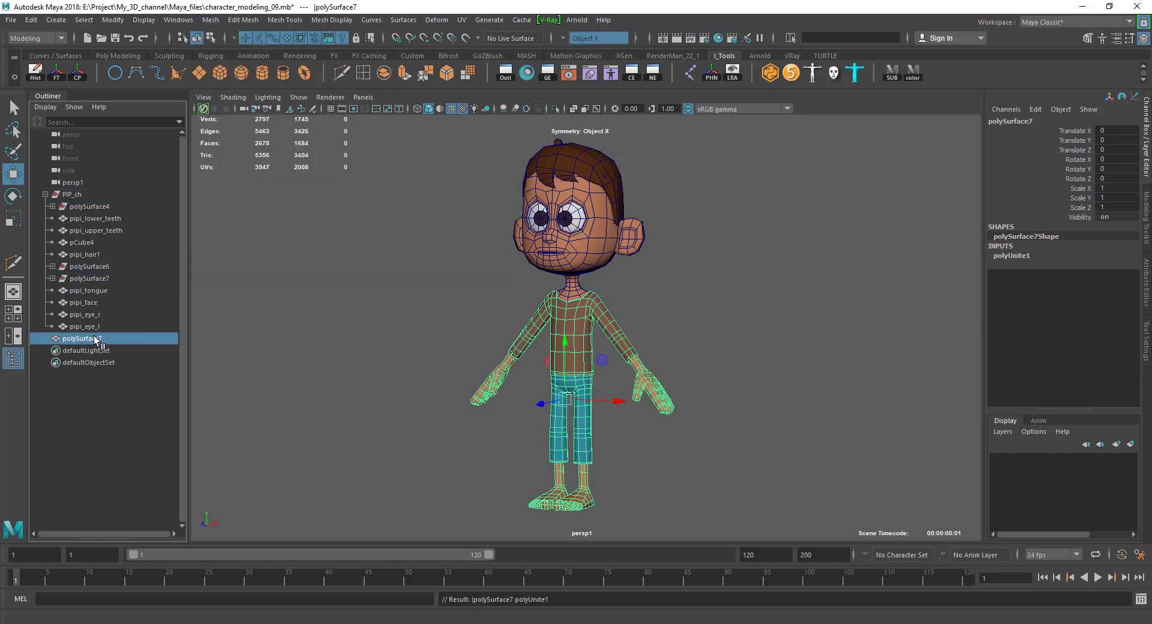
click(35, 72)
Step: Parent polySurface7 under PIP_ch, rename it pip_body, then select pipi_hair1 through pipi_eye_l
click(257, 240)
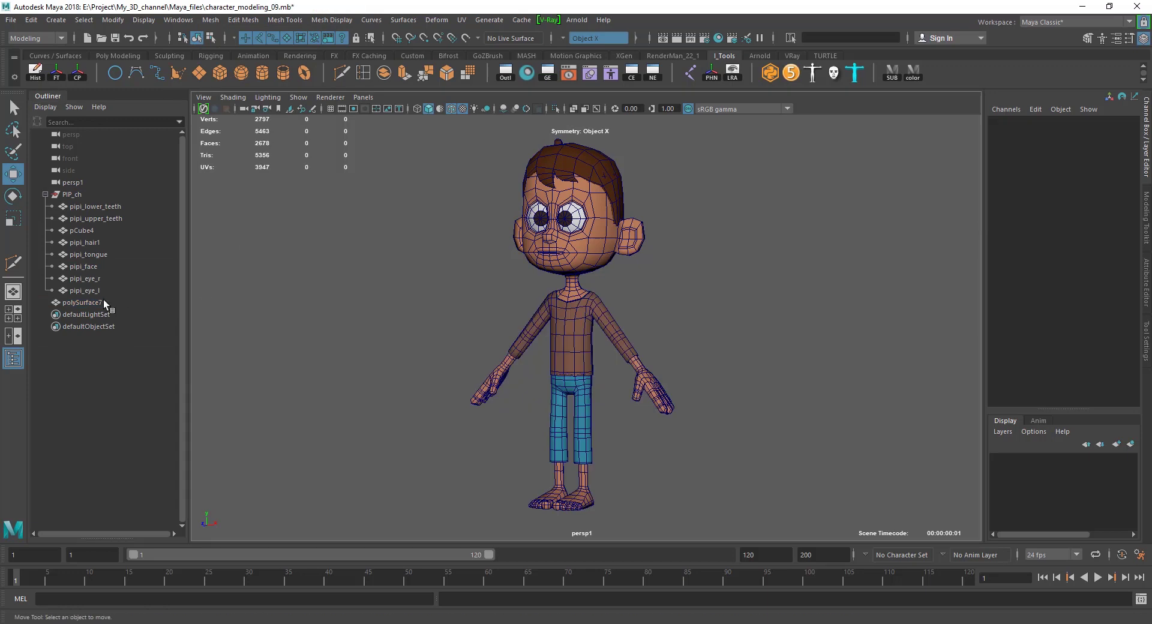
drag(104, 301, 77, 195)
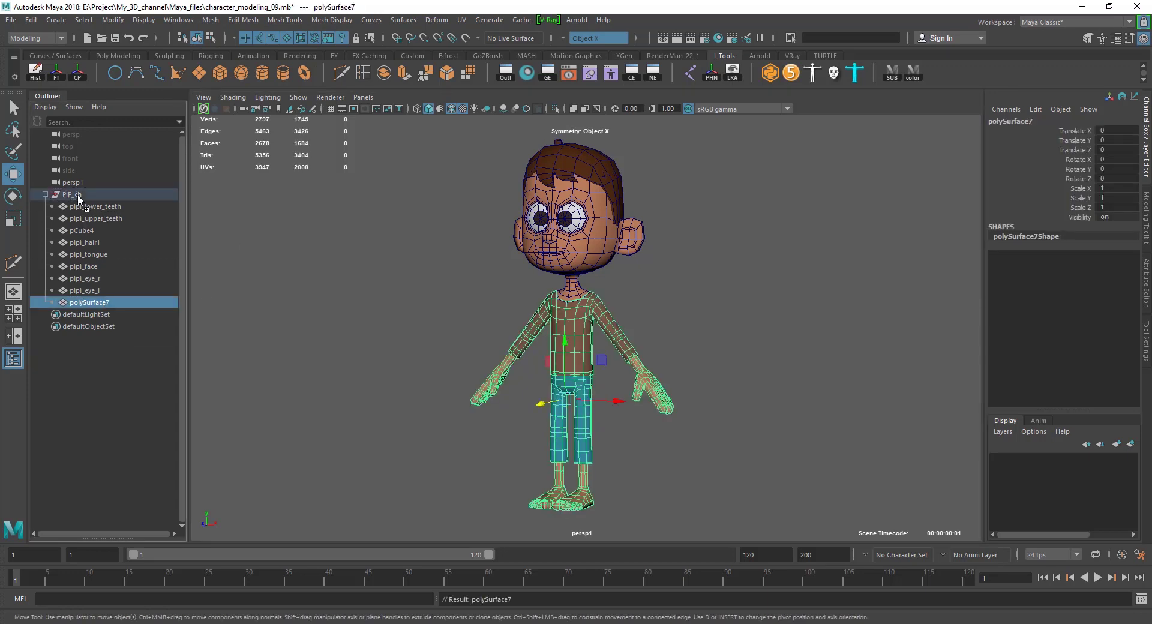
double_click(78, 303)
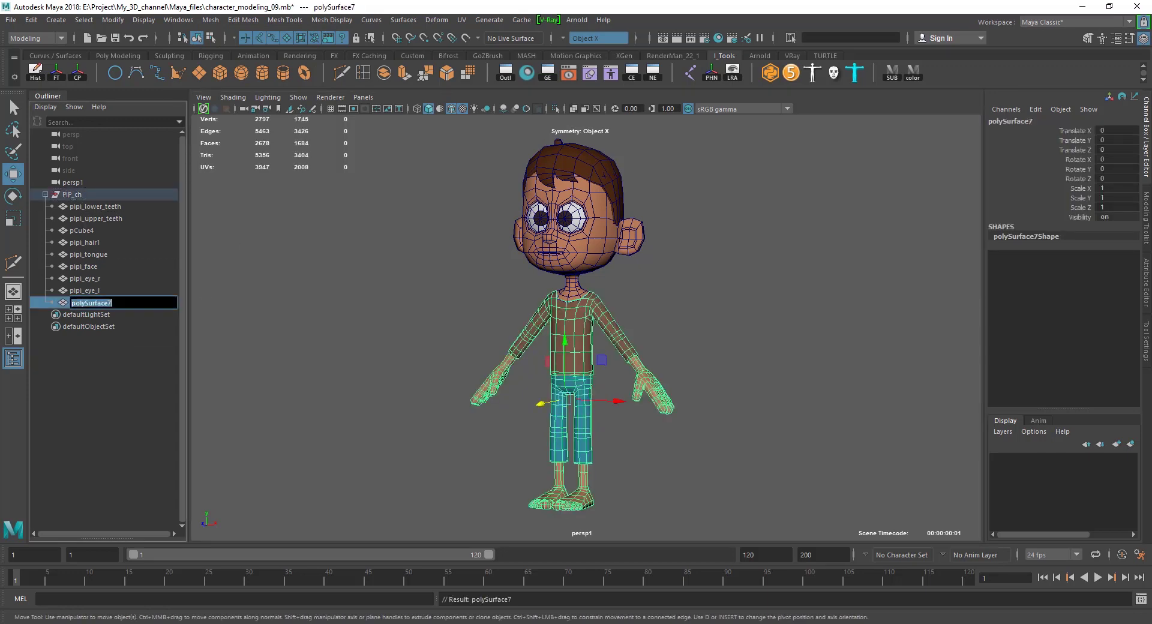
key(BackSpace)
text(pip_body)
key(Return)
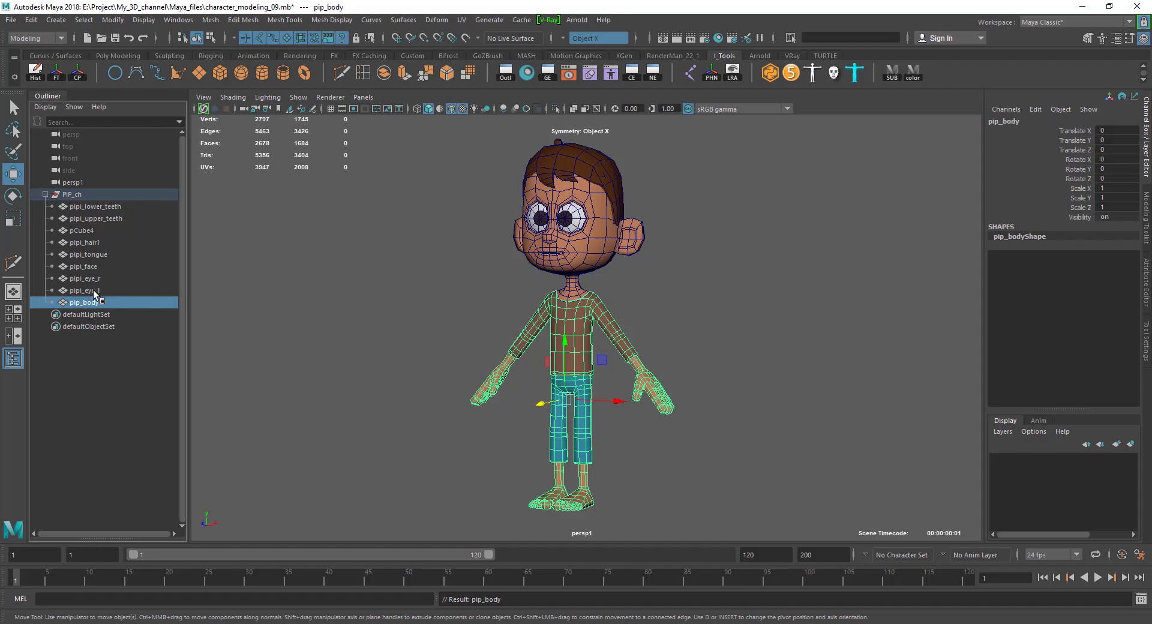
click(96, 290)
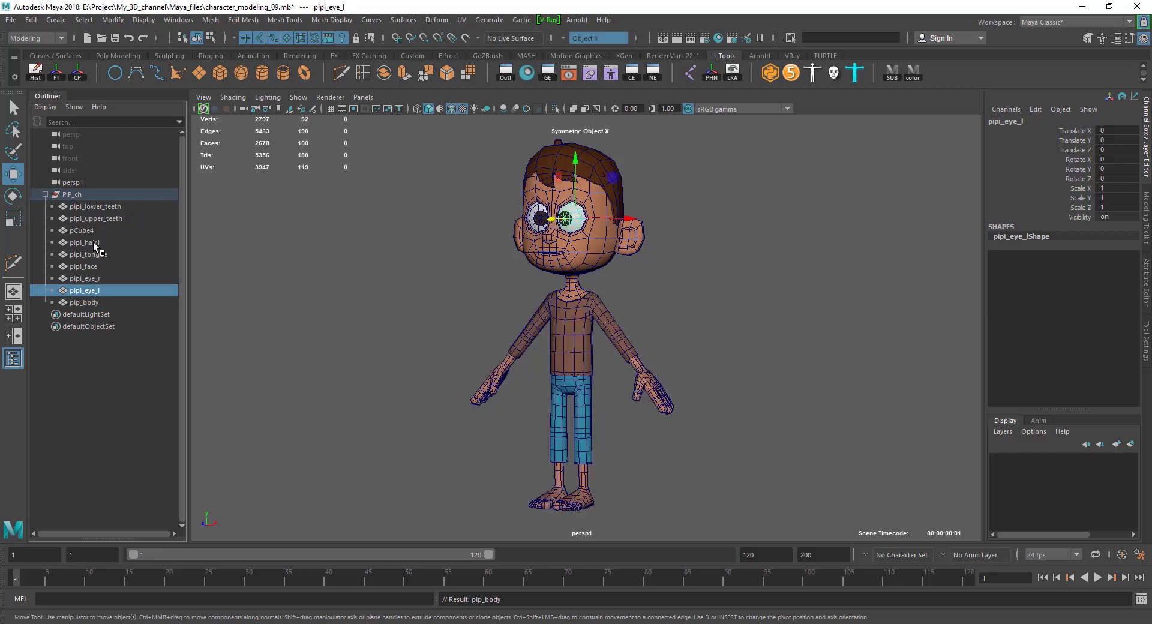
shift+click(93, 242)
Step: Add both teeth to the selection and replace 'pipi_' with 'pip_' via Search and Replace Names
ctrl+click(102, 219)
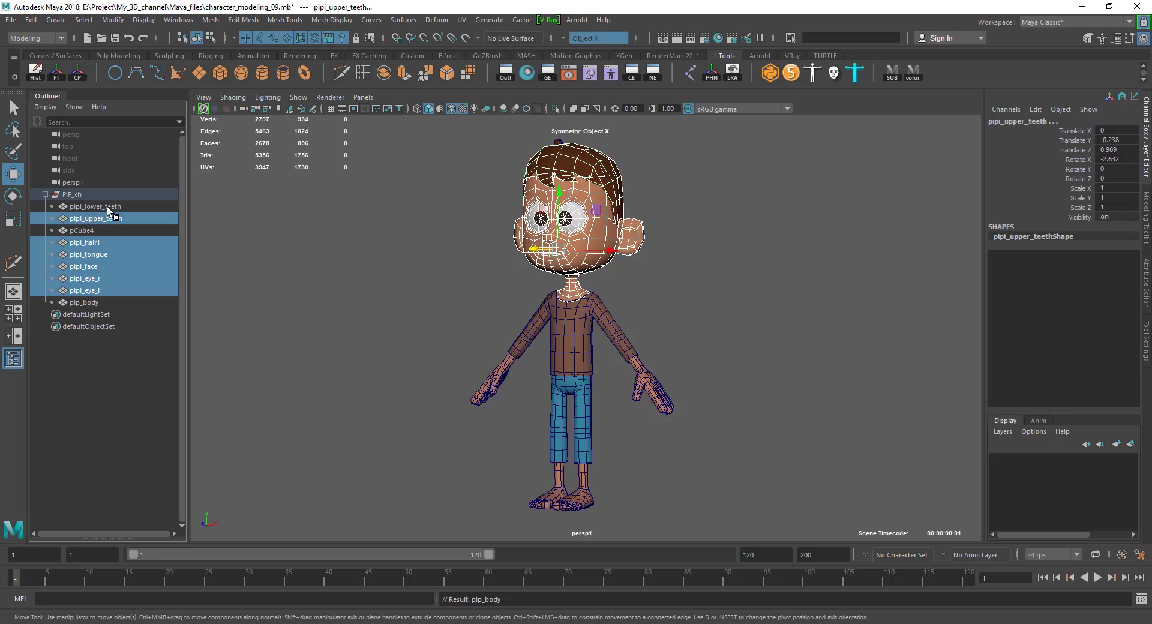
ctrl+click(107, 207)
click(78, 20)
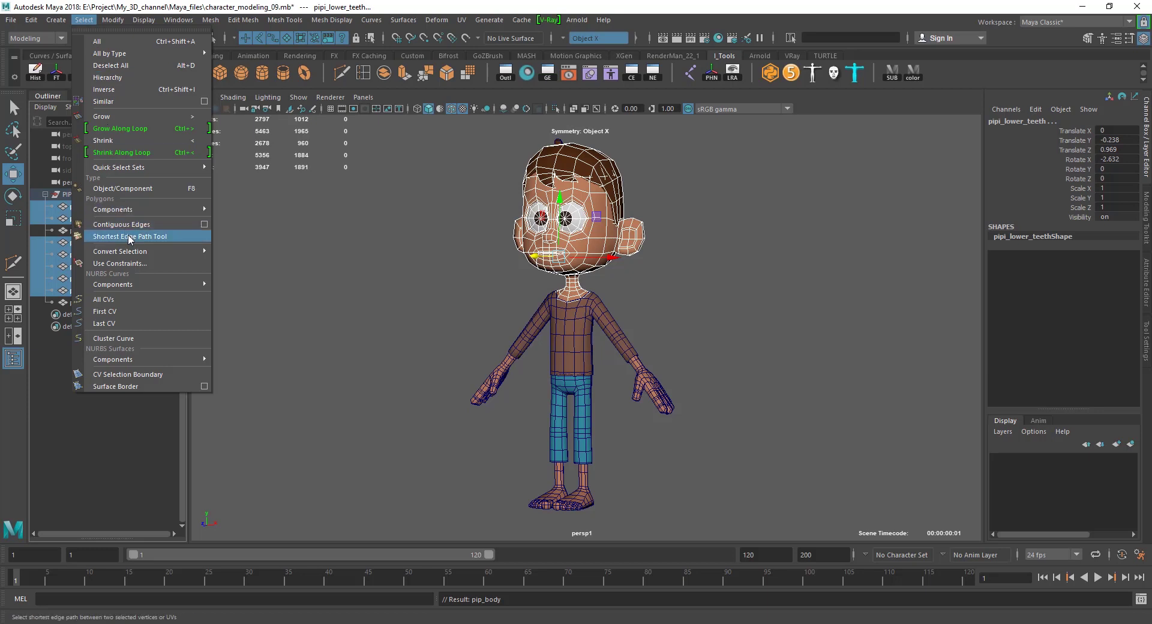
mouse_move(112, 20)
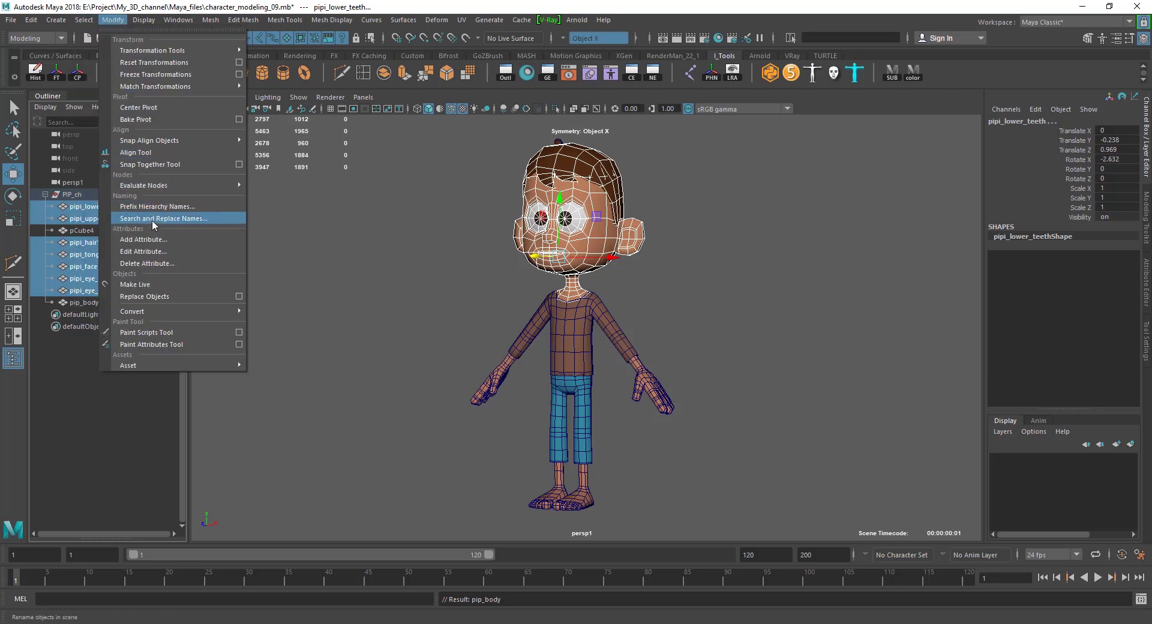
click(153, 219)
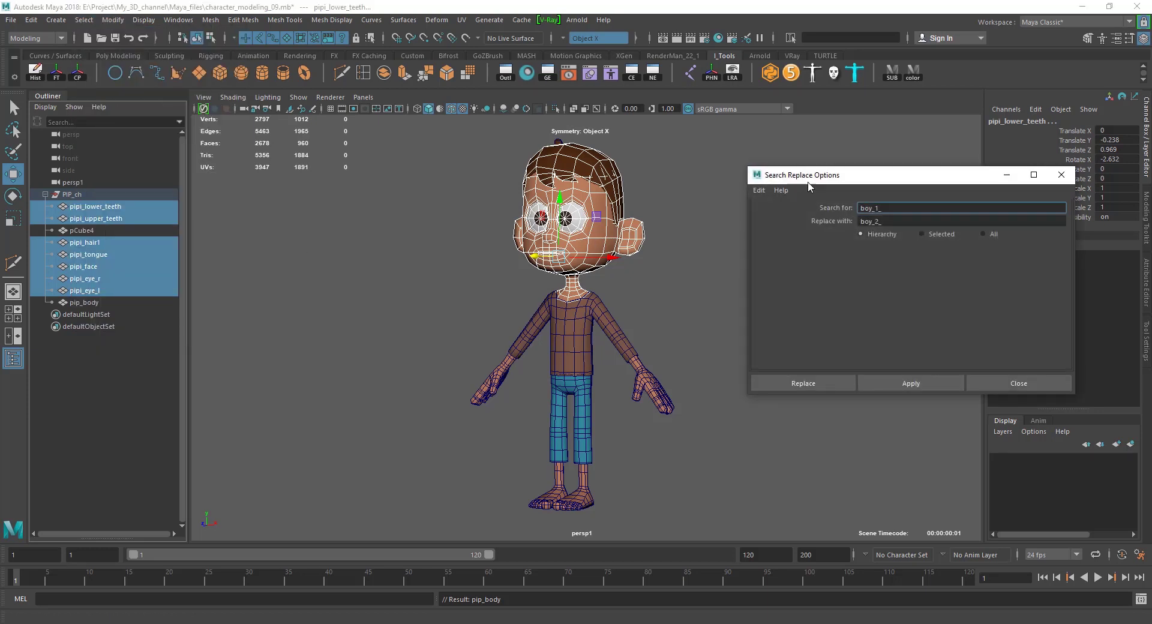
drag(747, 178, 208, 177)
drag(355, 208, 290, 206)
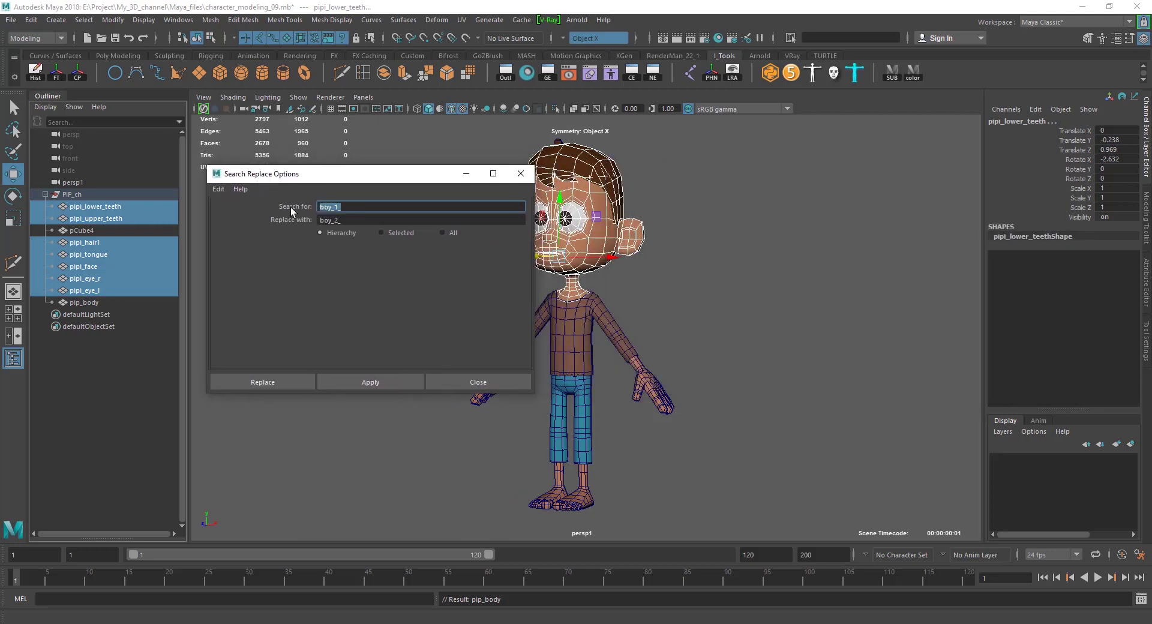
key(BackSpace)
text(_)
drag(343, 219, 268, 219)
text(pi)
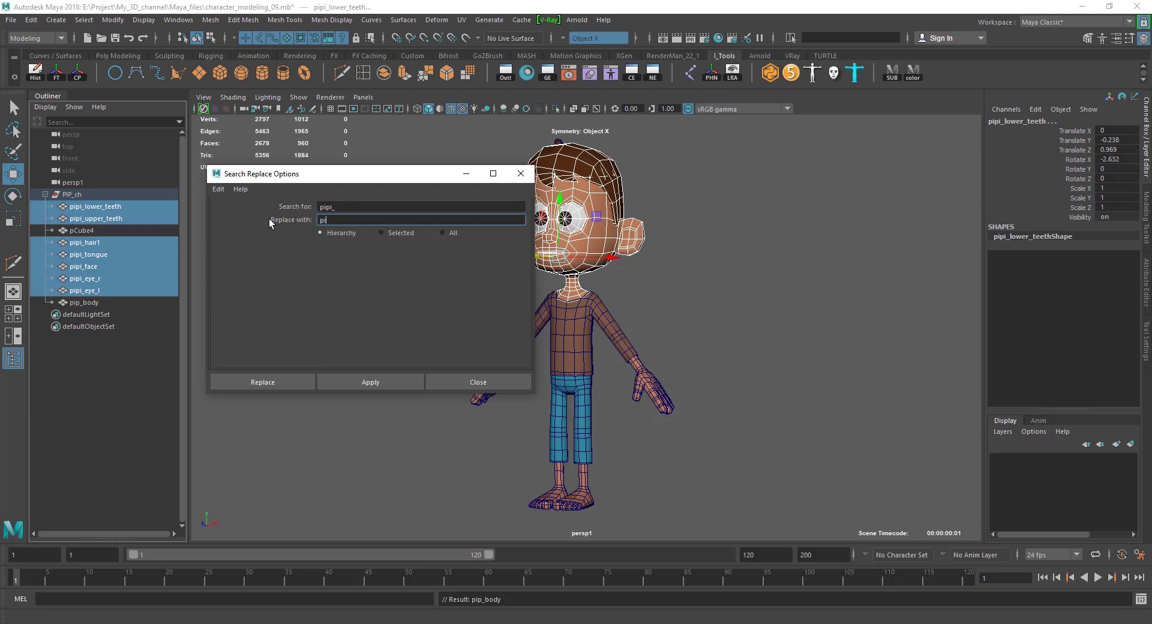
text(p_)
click(373, 381)
Step: Close the renaming window and select the hair tuft pCube4 together with pip_hair1
click(474, 382)
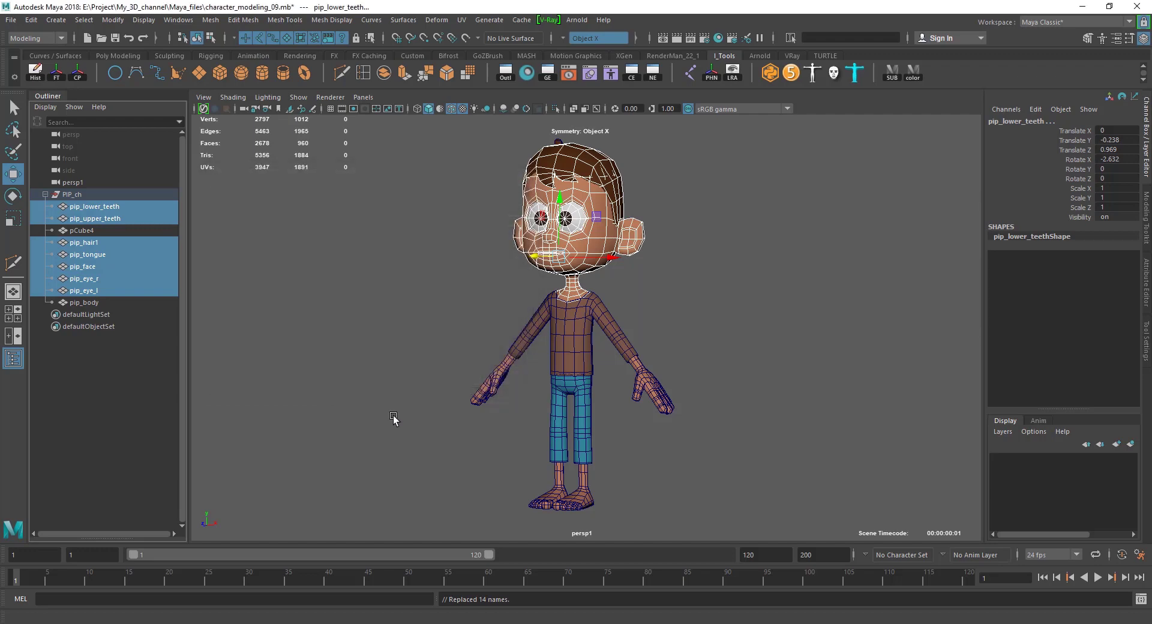
click(393, 418)
click(89, 232)
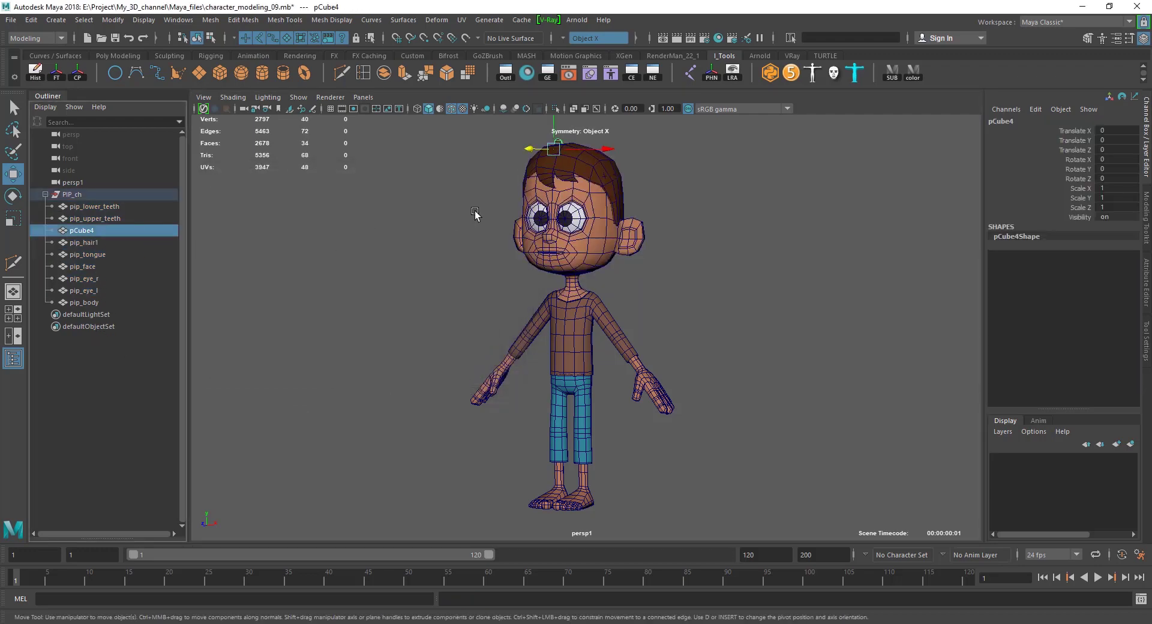
alt+drag(474, 210, 586, 264)
scroll(587, 264, up, 3)
shift+click(624, 268)
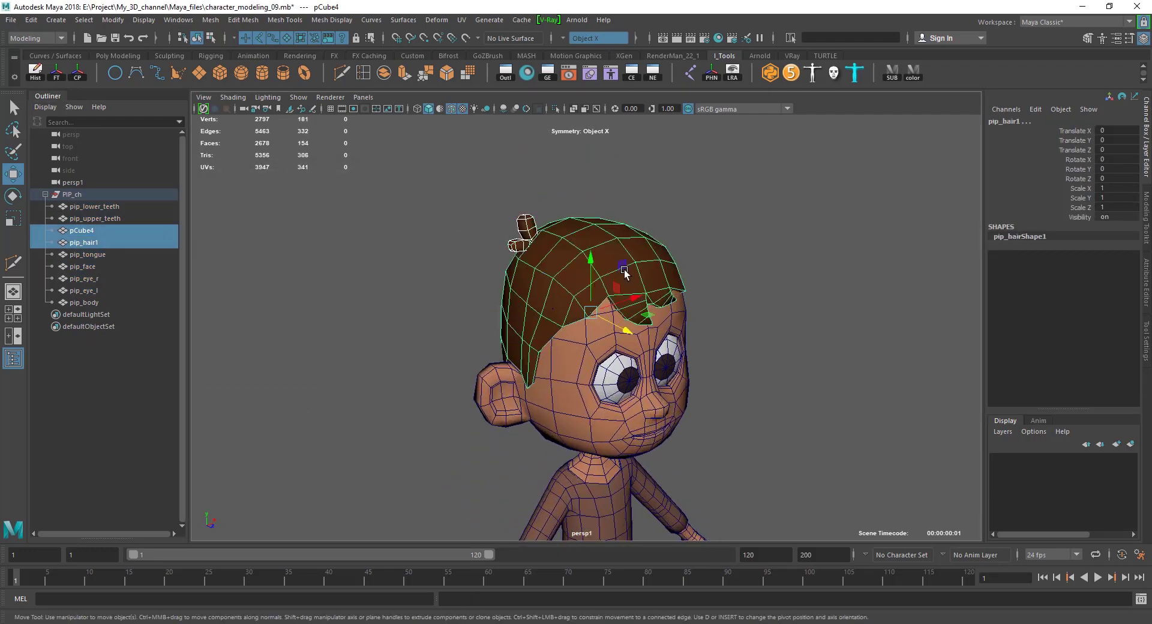
shift+click(88, 231)
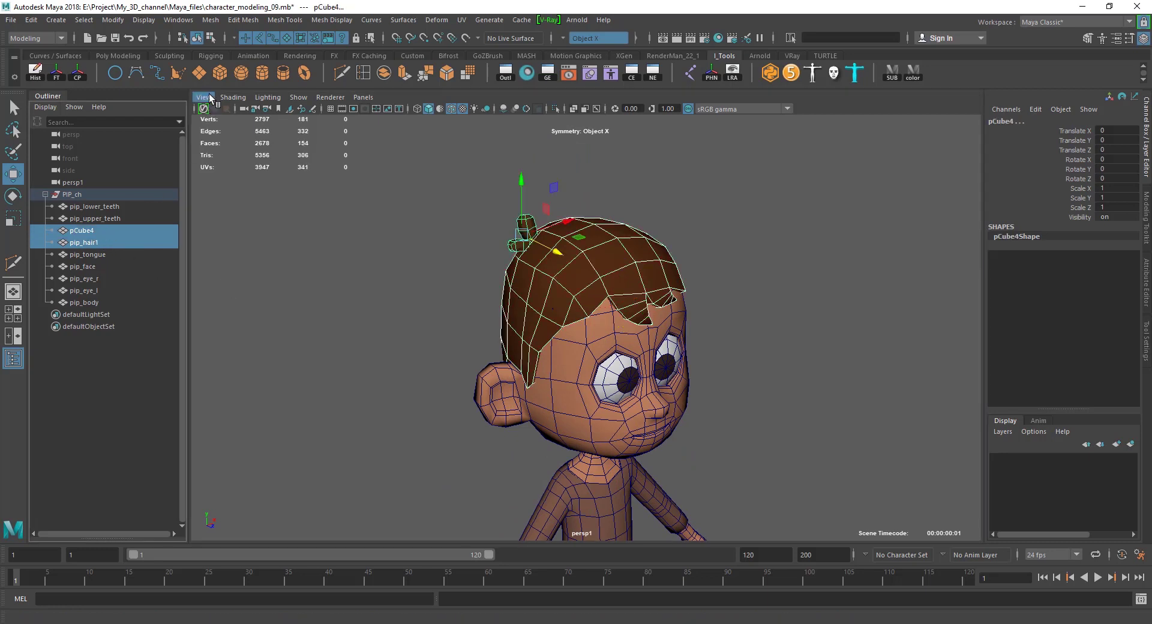
Step: Combine them into one mesh, delete its history with Alt+Shift+D, and move pip_hair1 into PIP_ch
click(243, 23)
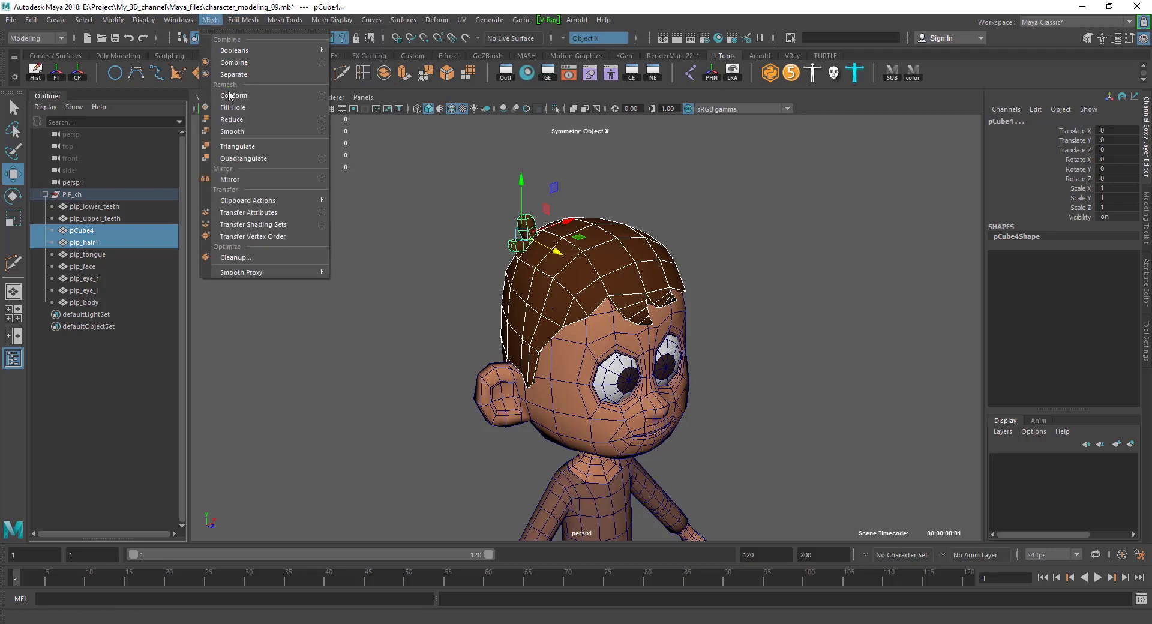
click(233, 62)
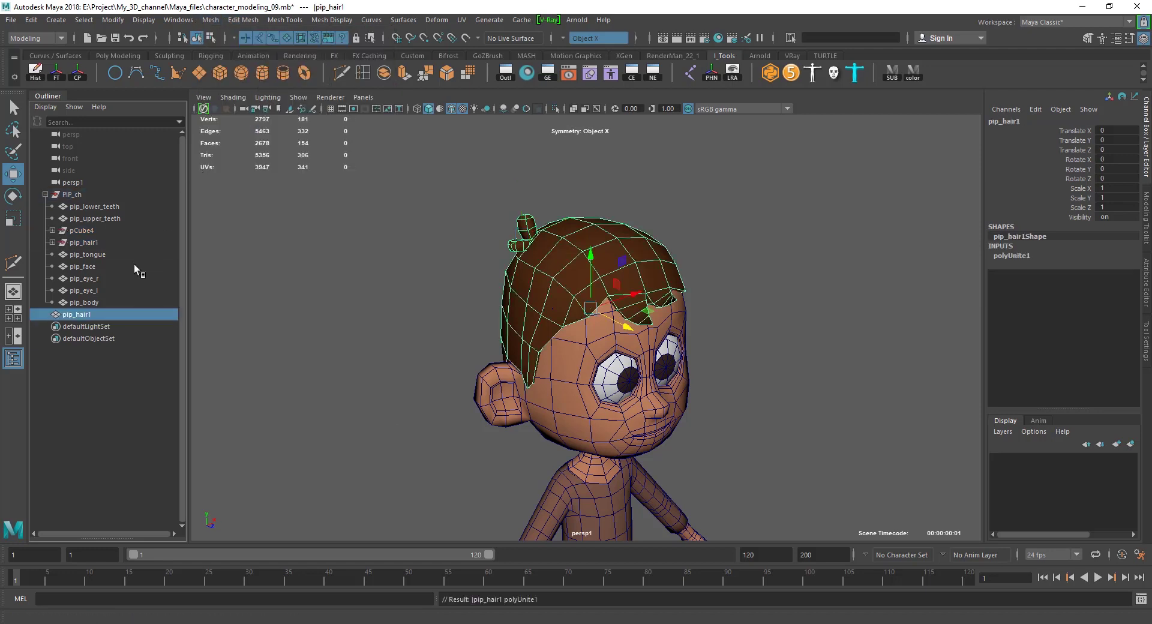
key(alt+shift+d)
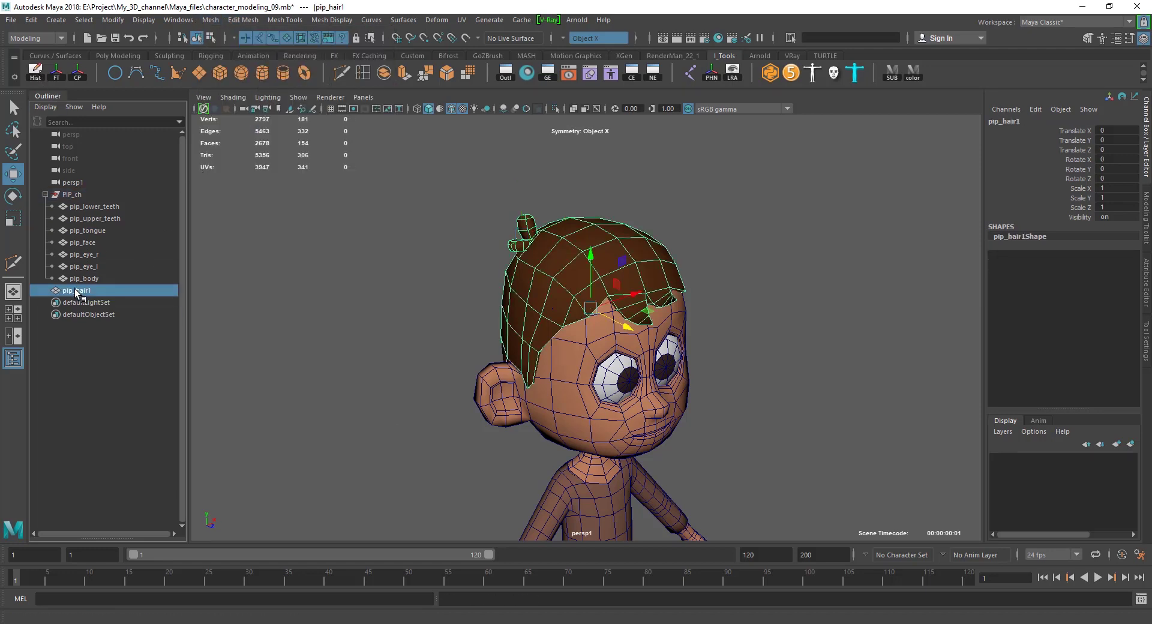
middle_drag(76, 292, 75, 195)
click(277, 303)
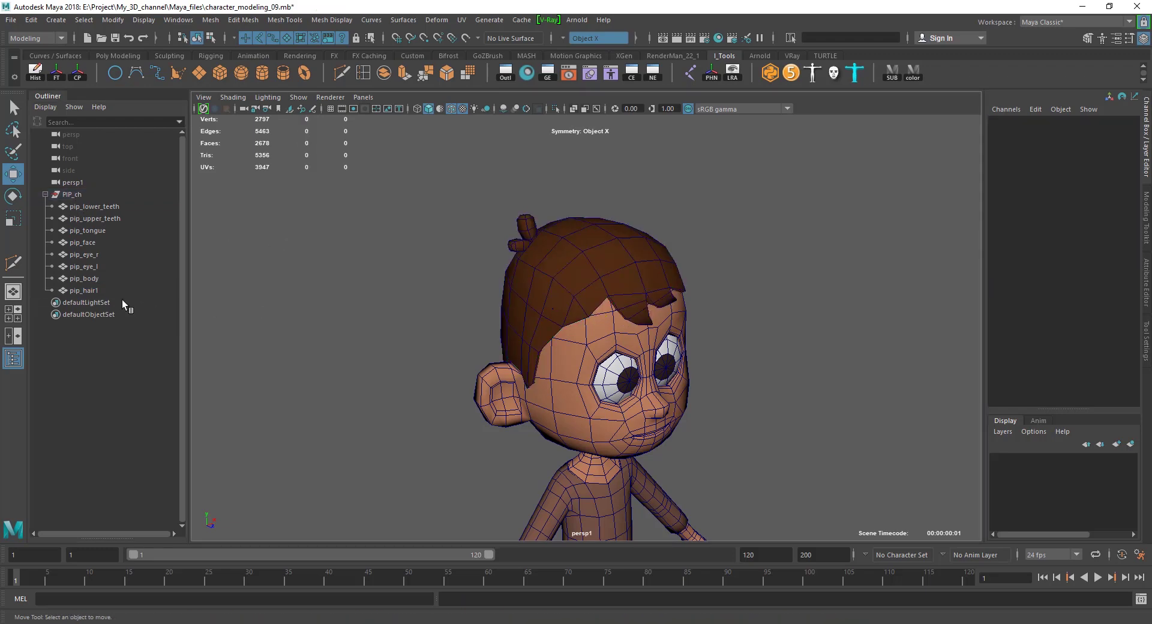
Step: Inspect pip_hair1 and the teeth transforms in the Channel Box with the whole character in view
click(88, 291)
ctrl+click(90, 290)
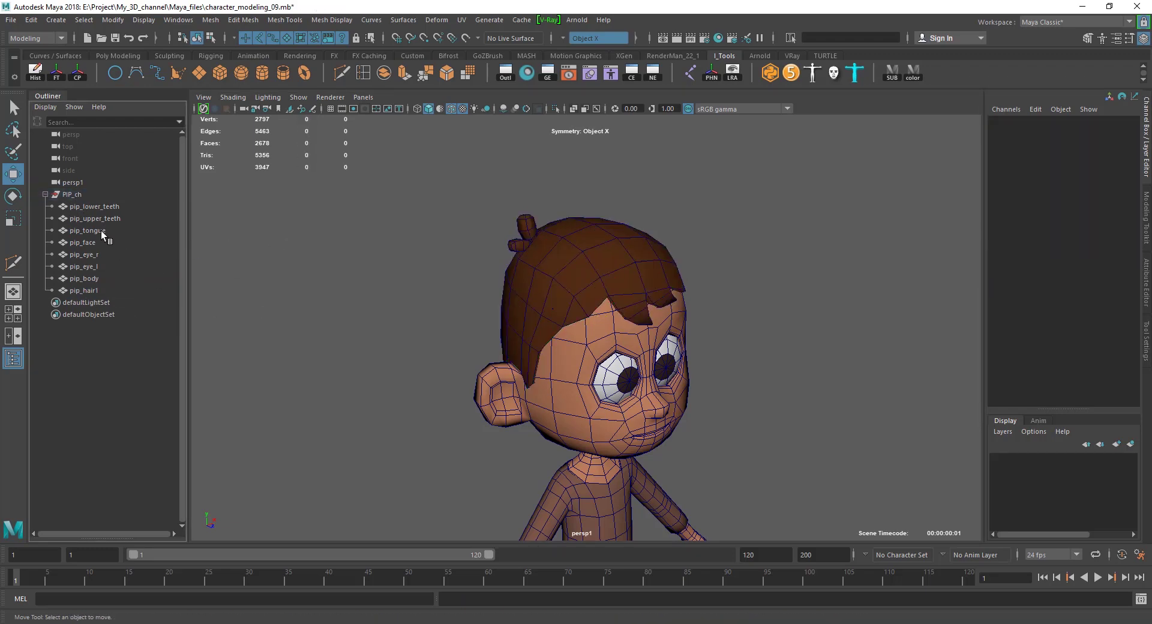
click(101, 230)
click(105, 218)
click(108, 208)
alt+middle_drag(352, 346, 415, 309)
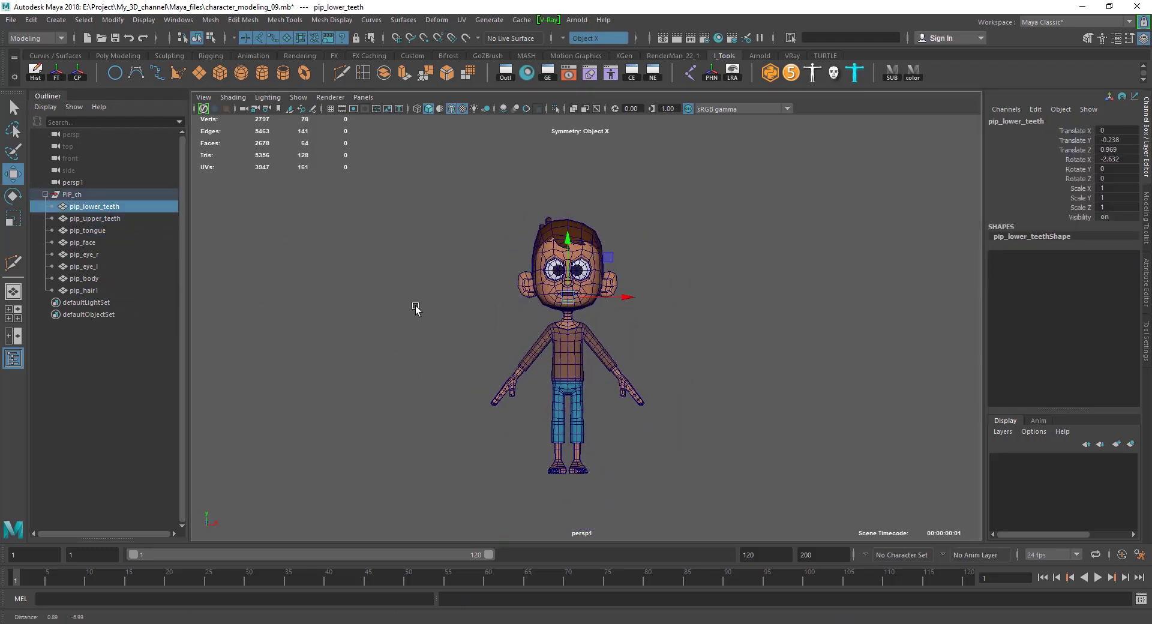
scroll(415, 309, up, 2)
alt+drag(424, 321, 440, 324)
click(440, 324)
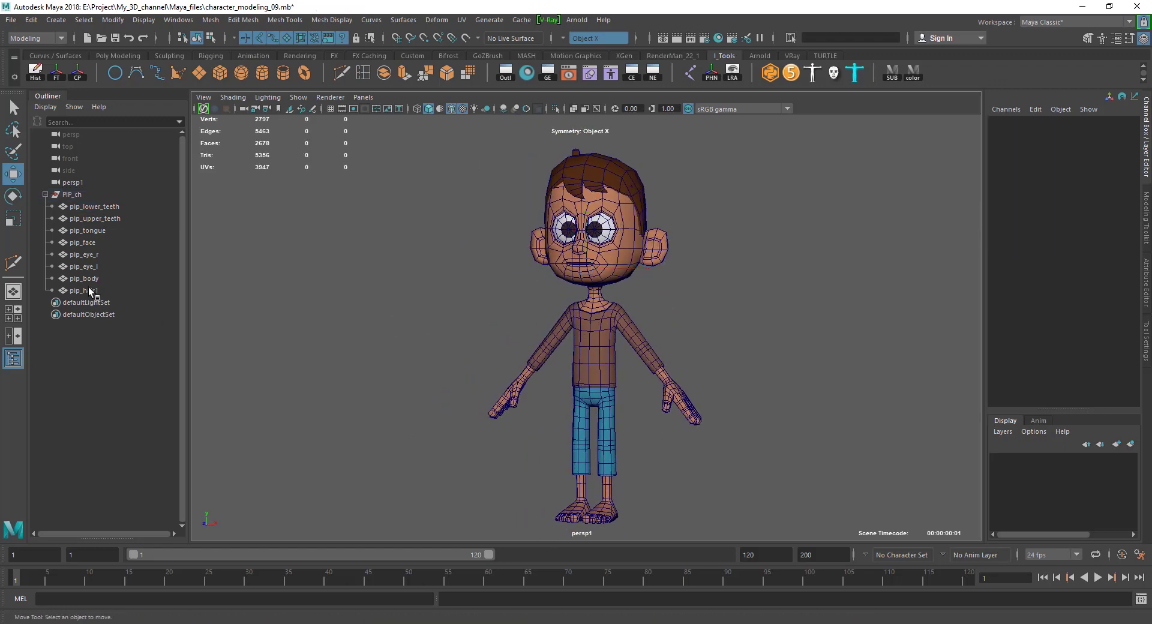
Step: Check pip_hair1, pip_body and pip_eye_r, then center pip_face's pivot on its geometry
click(90, 291)
click(93, 278)
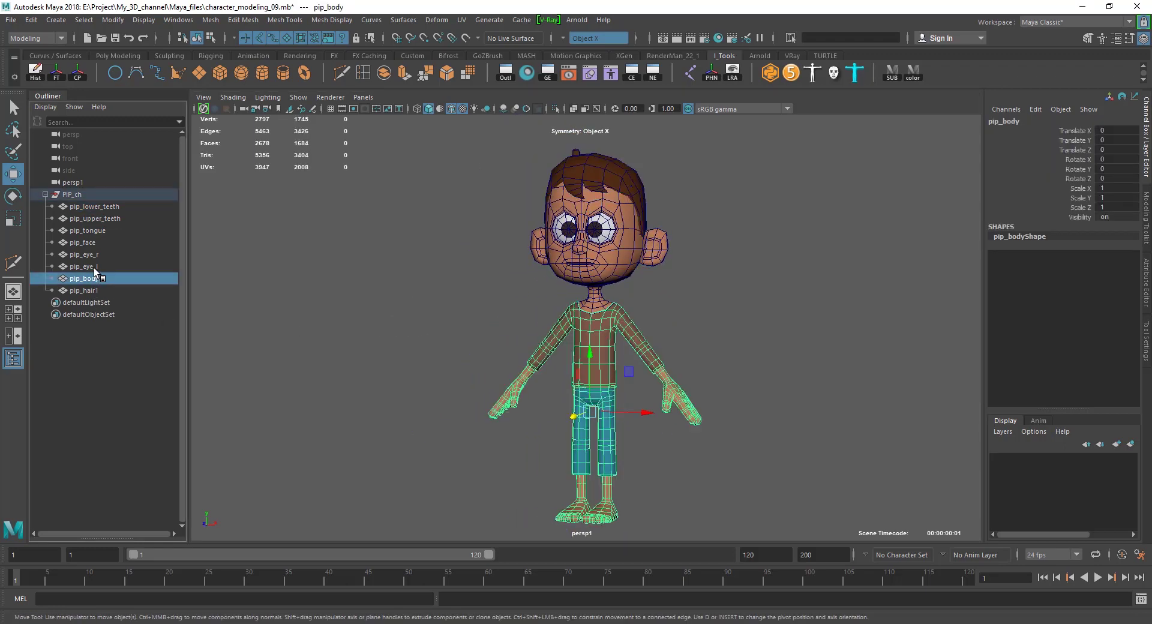
click(93, 267)
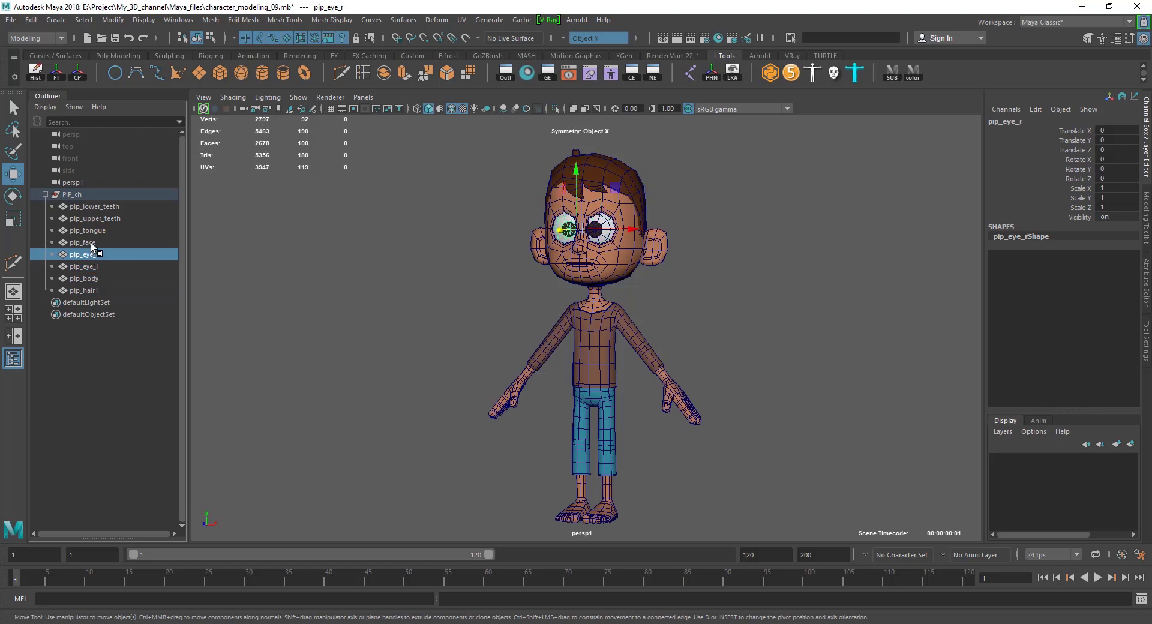
click(91, 242)
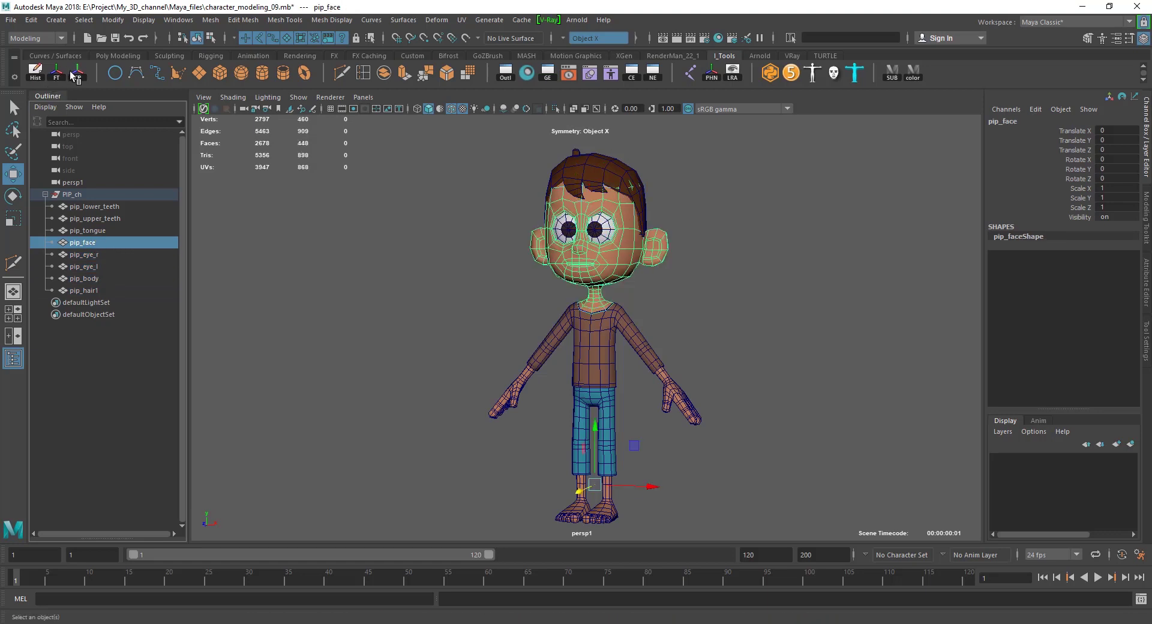
click(77, 72)
Step: Inspect the transforms of pip_tongue, pip_lower_teeth and pip_upper_teeth
click(81, 231)
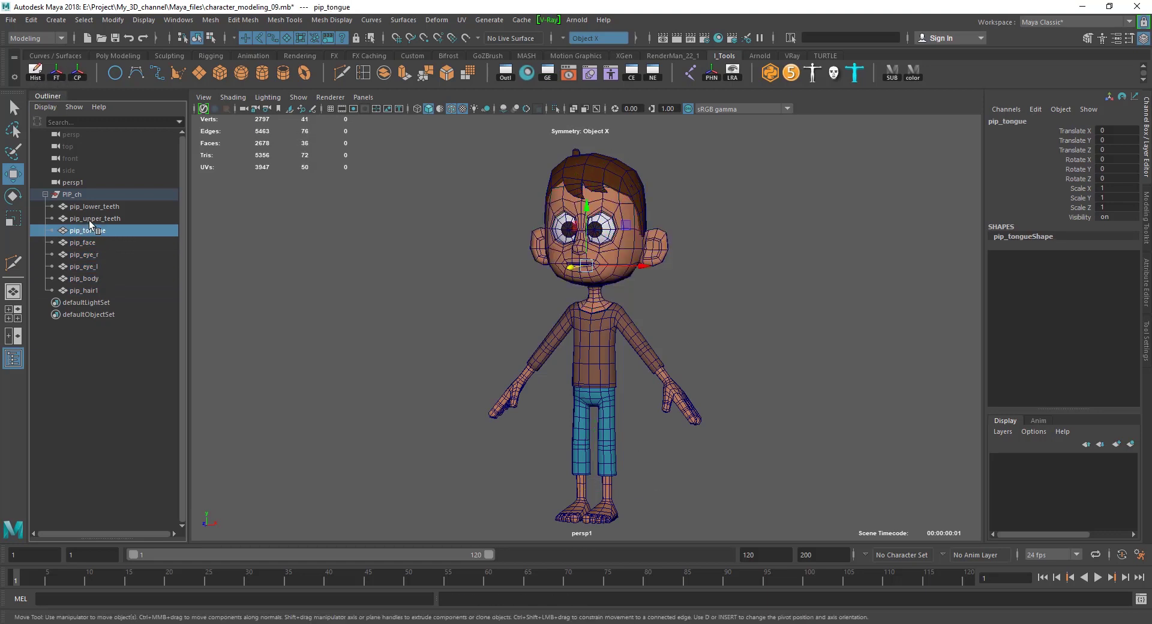
click(92, 217)
click(99, 207)
click(99, 215)
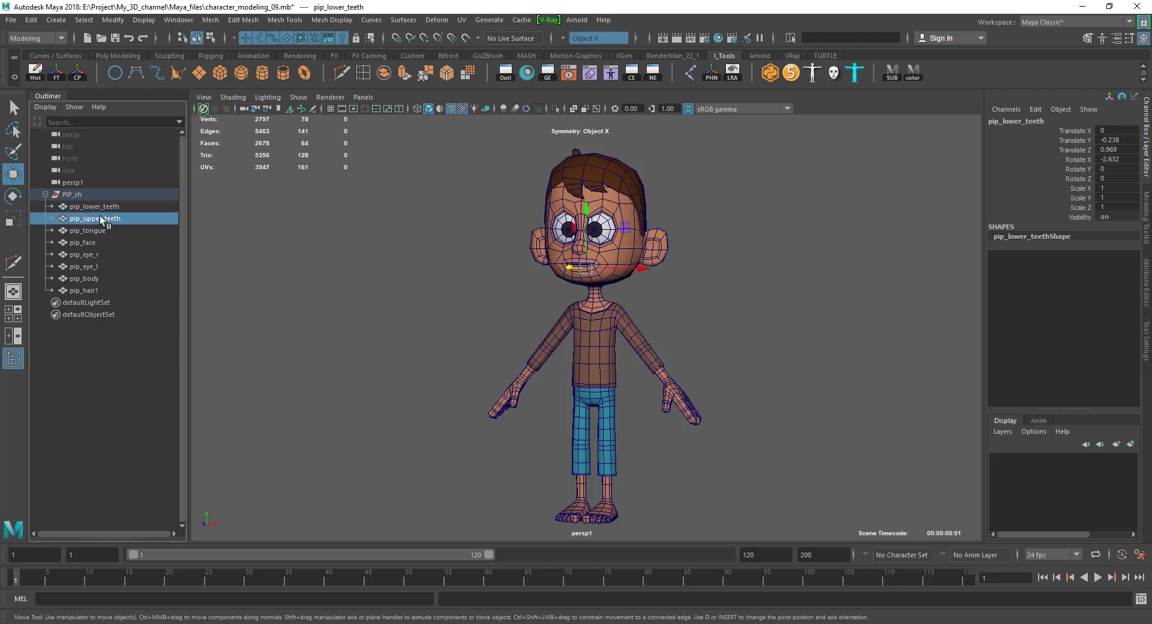
Step: Frame the mouth in an enlarged, zoomed-in side view
key(f)
alt+drag(611, 342, 553, 350)
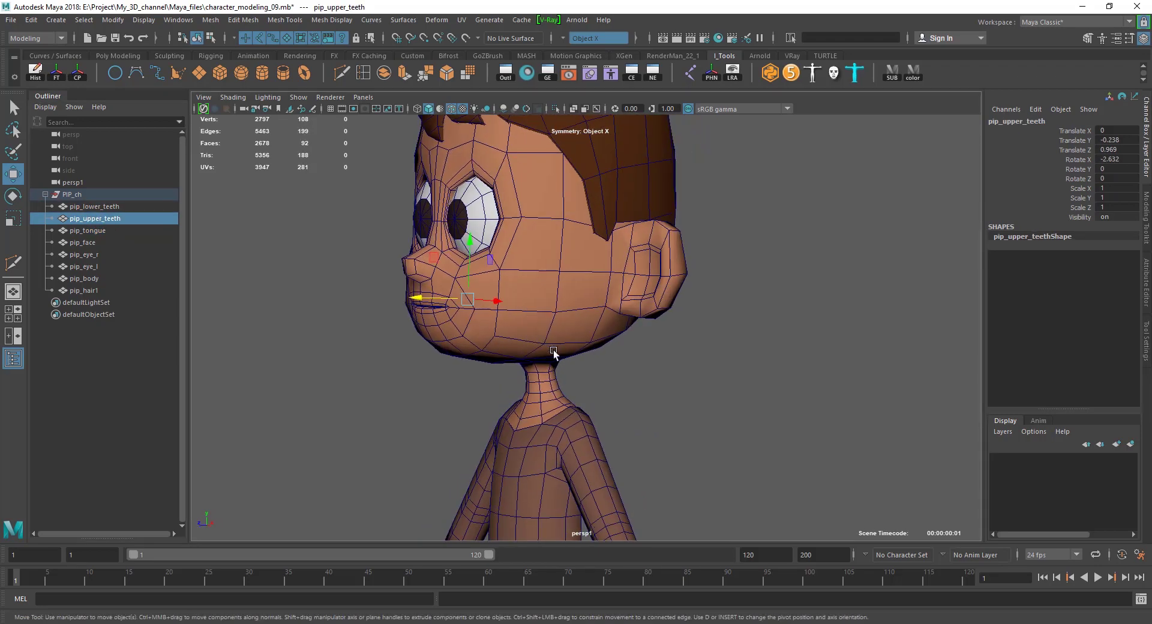
key(space)
scroll(644, 390, down, 3)
scroll(645, 390, down, 2)
key(space)
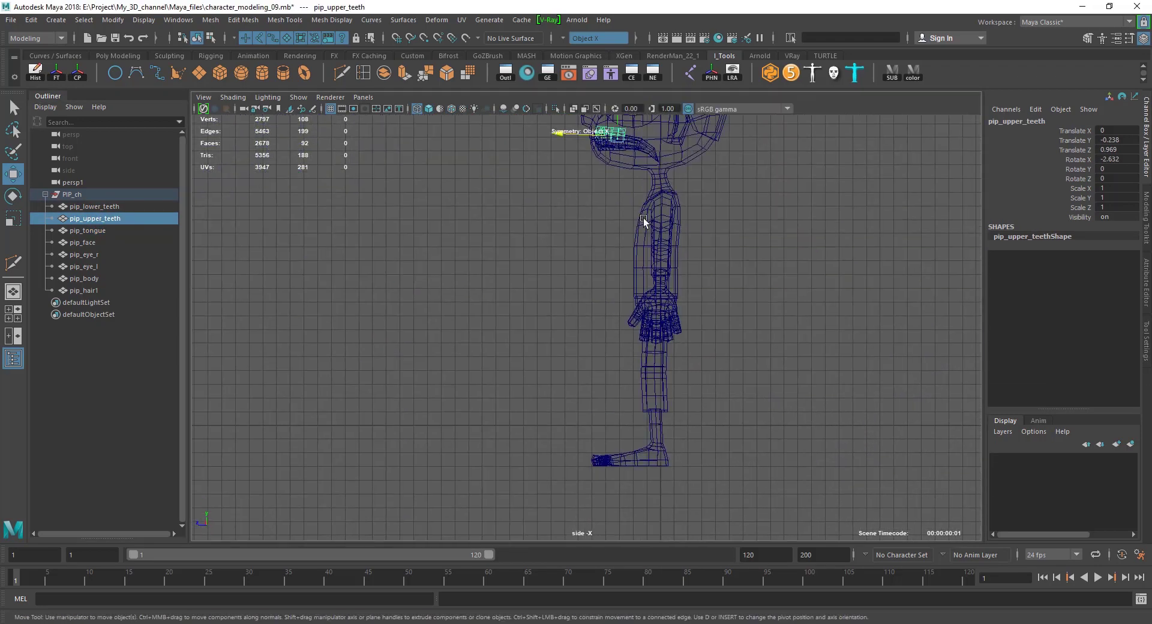
scroll(588, 257, up, 3)
scroll(588, 258, up, 3)
scroll(648, 308, up, 2)
scroll(664, 339, up, 2)
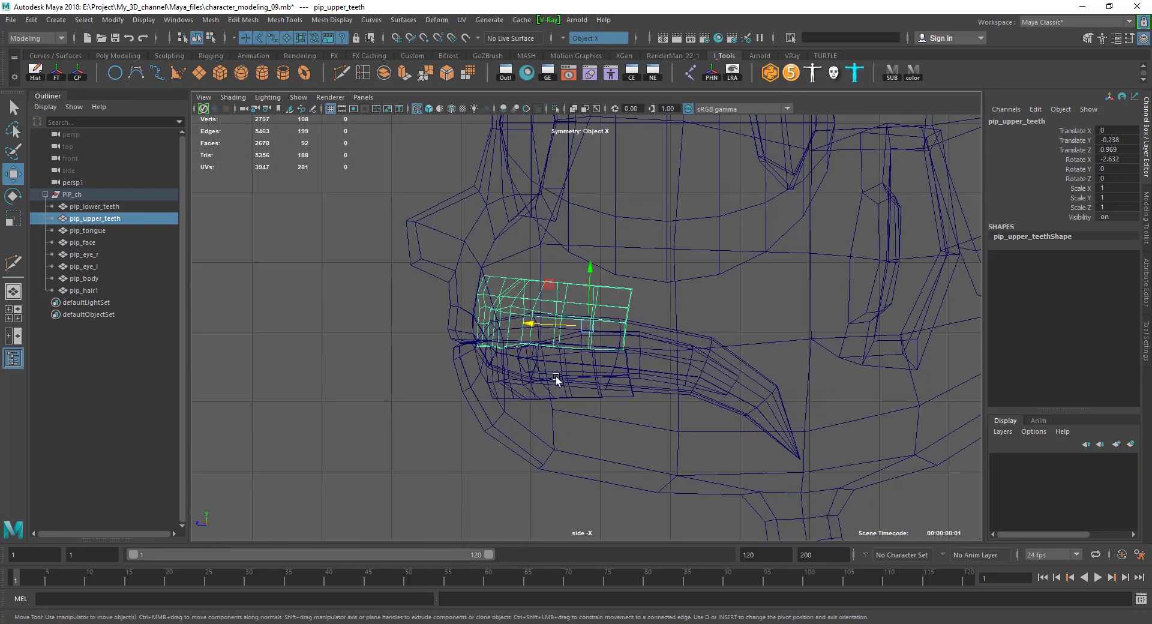
Step: Freeze transformations on pip_lower_teeth and pip_upper_teeth and check their zeroed values
click(626, 397)
shift+click(630, 311)
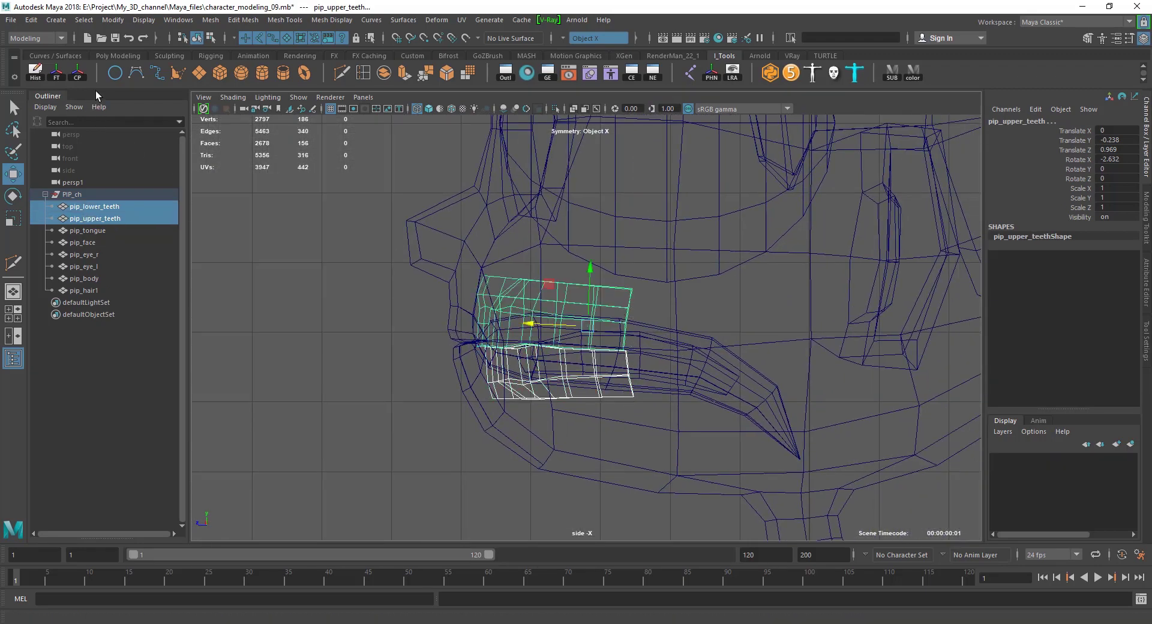
click(246, 239)
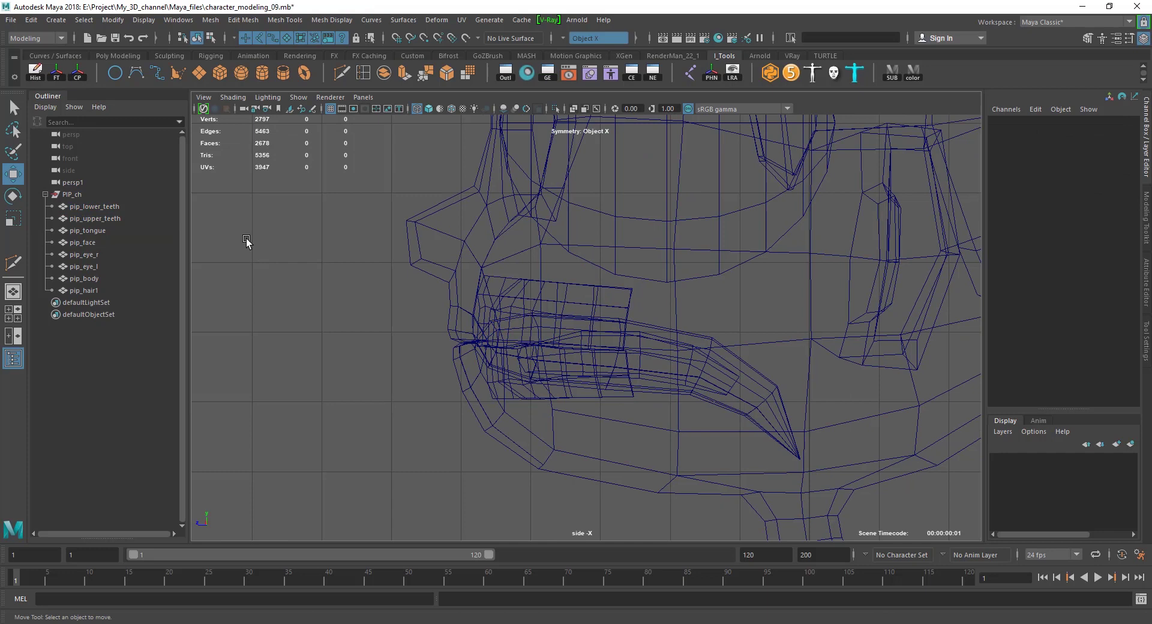
click(115, 207)
click(110, 218)
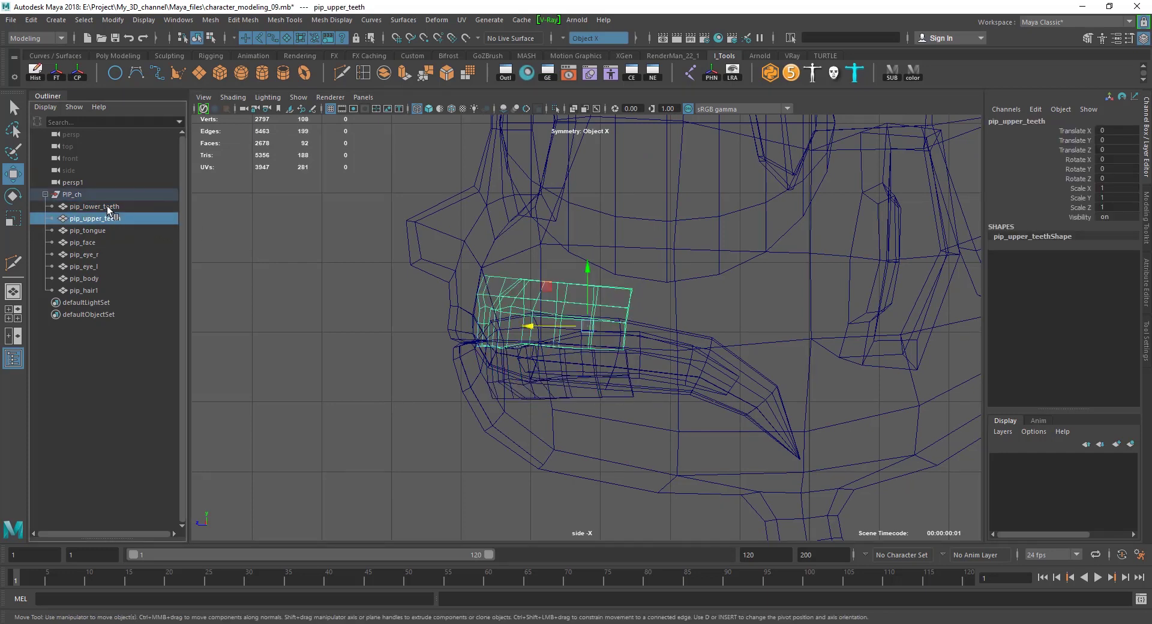
ctrl+click(107, 207)
click(87, 221)
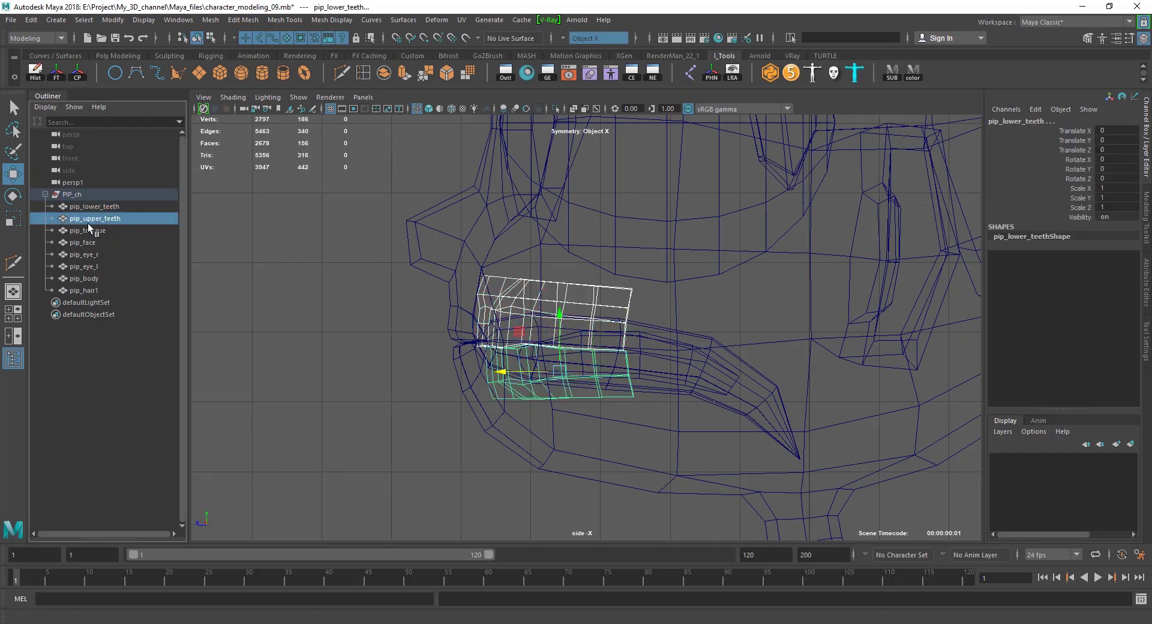
Step: Freeze pip_tongue's transforms, then select pip_face and return to the perspective view
click(88, 231)
click(36, 73)
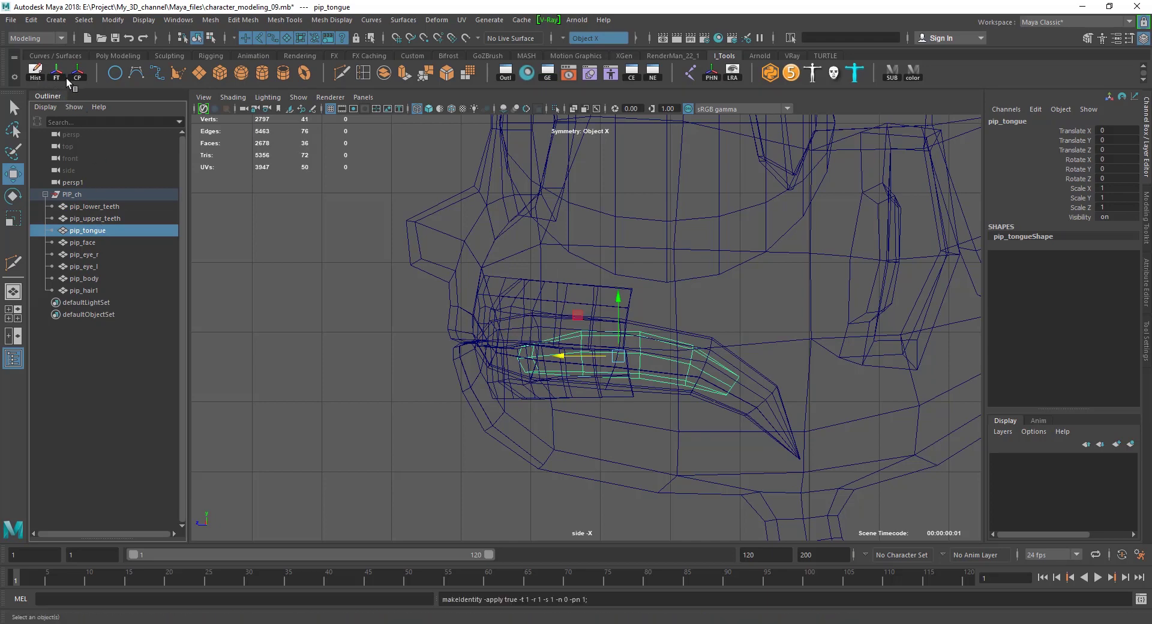
click(84, 242)
key(f)
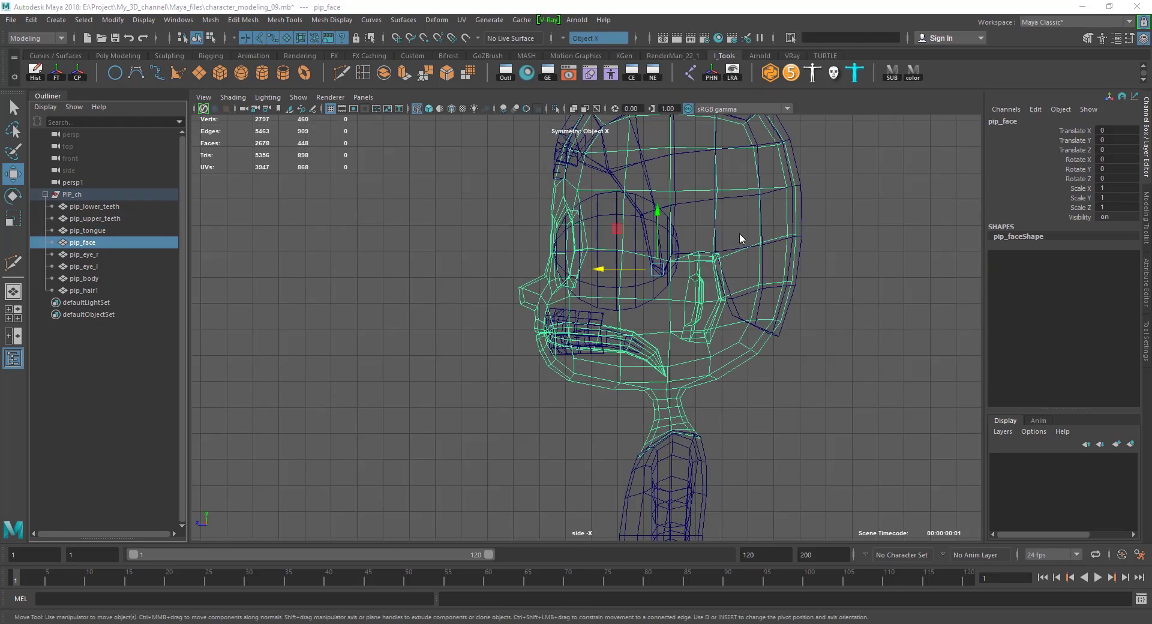
key(space)
key(space)
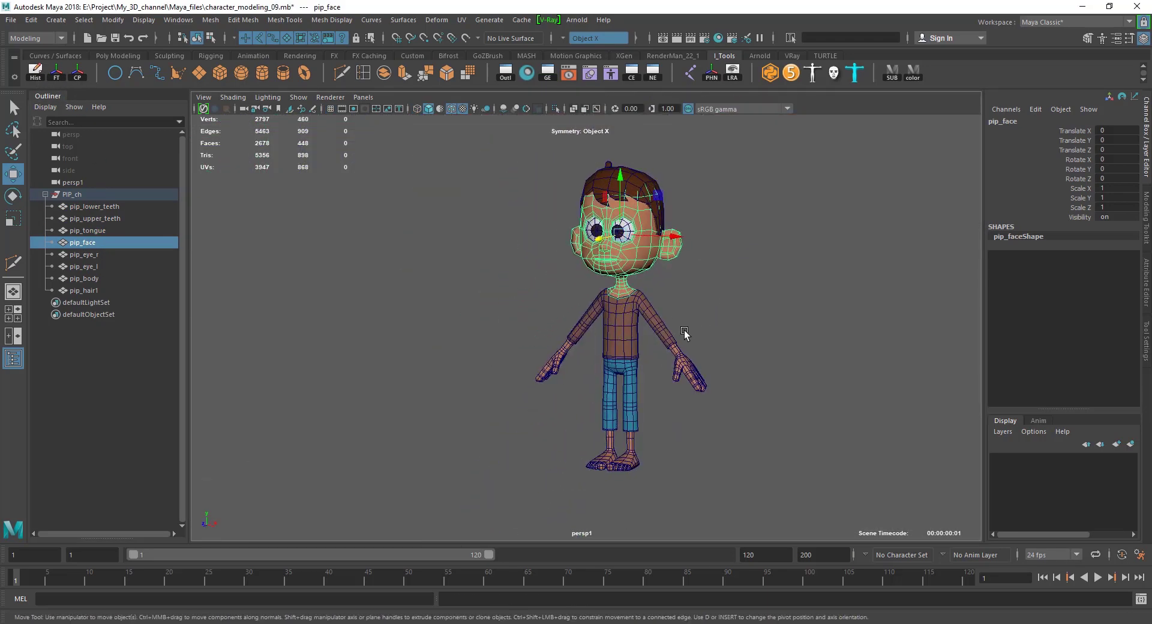
Step: Verify pip_eye_r, pip_eye_l, pip_body and pip_hair1 show zero translate/rotate and scale 1, then deselect all
alt+drag(672, 325, 635, 364)
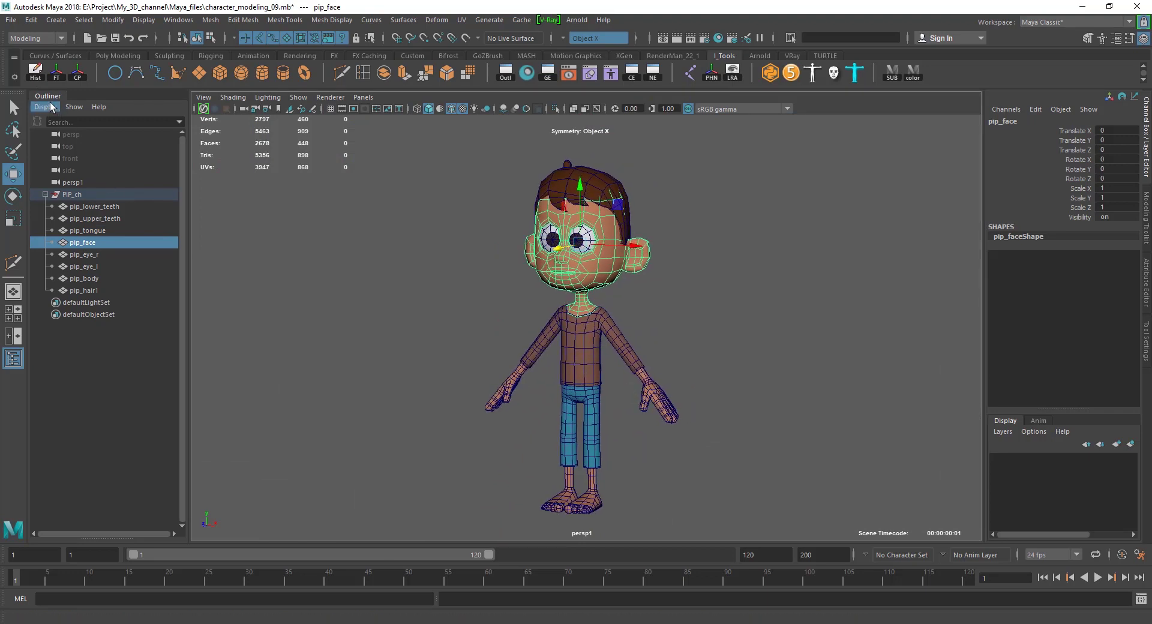
click(91, 254)
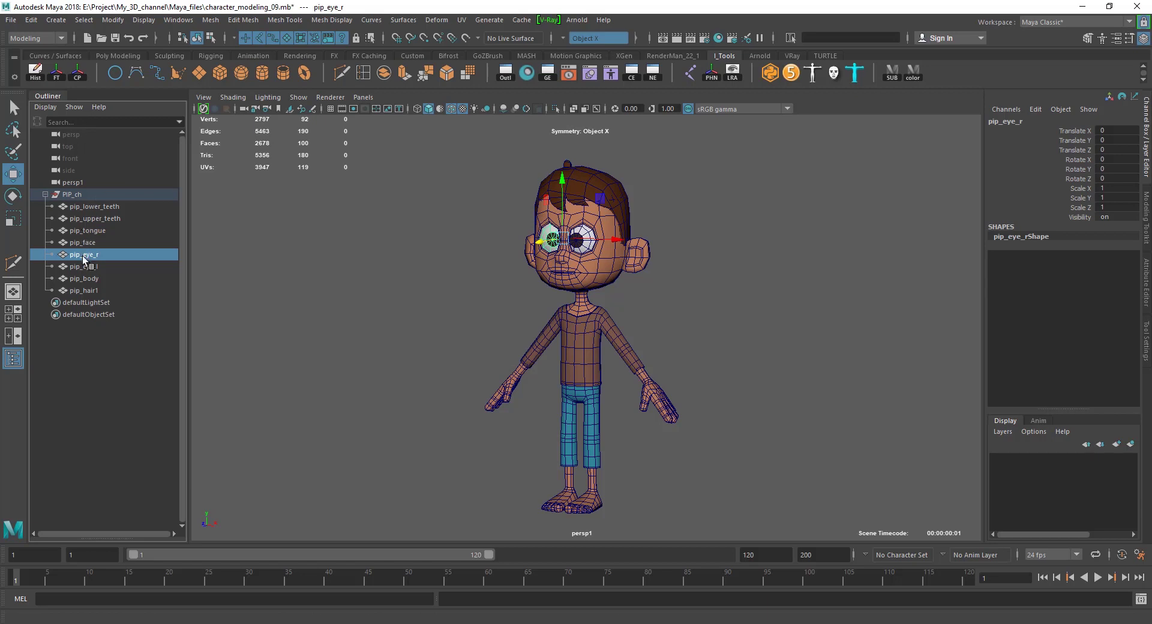
click(85, 267)
click(86, 278)
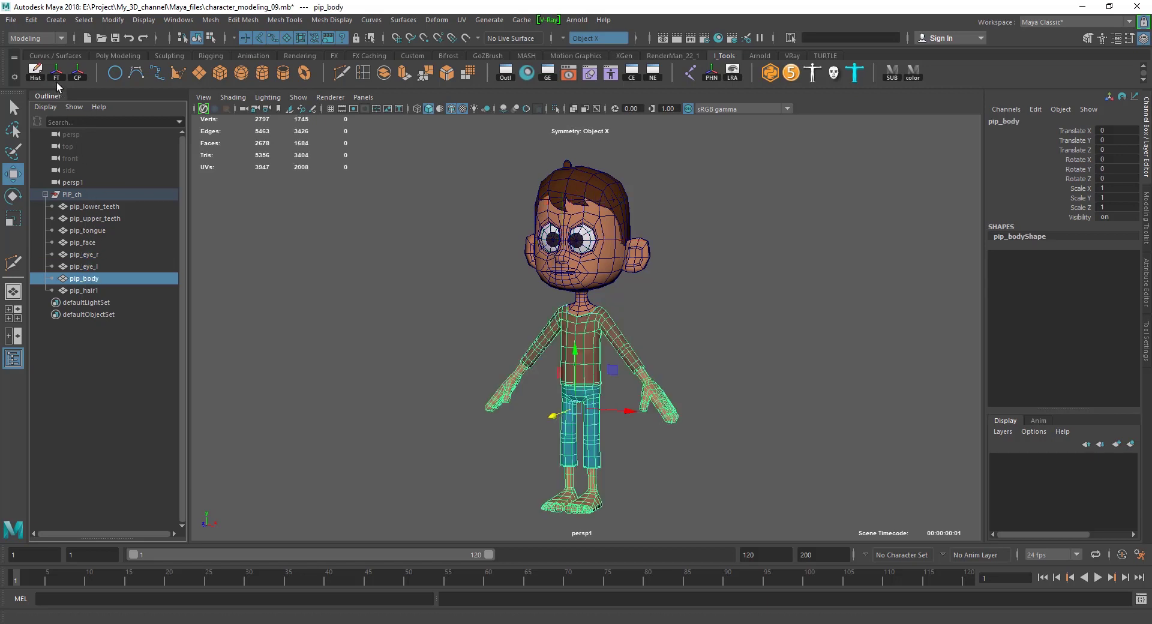
click(80, 290)
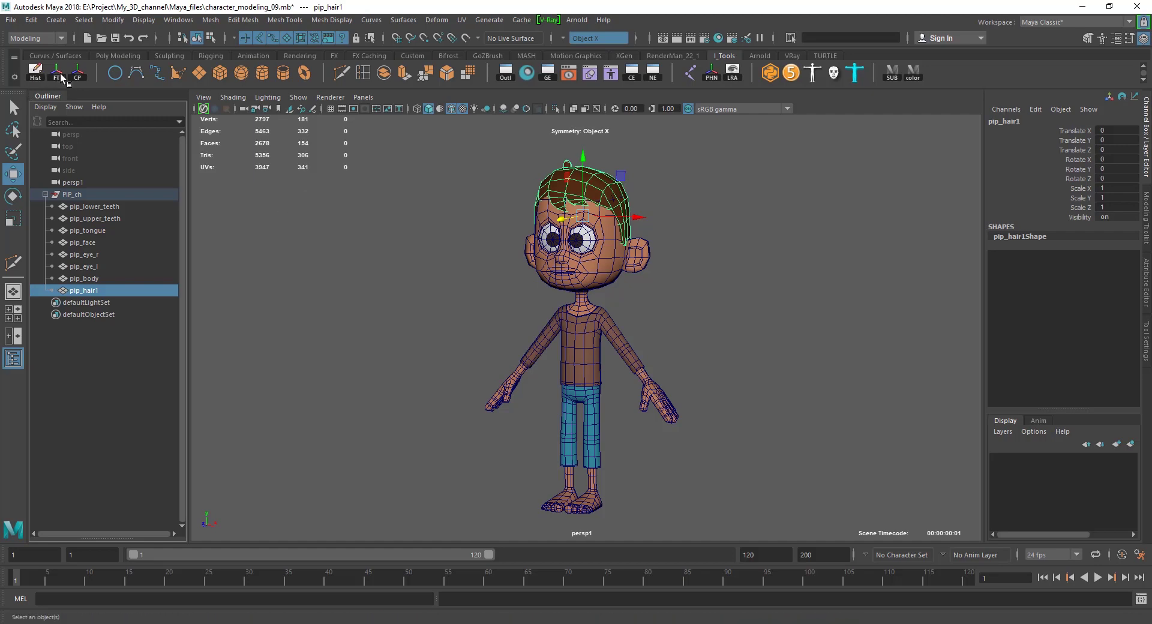
click(84, 80)
alt+drag(375, 295, 646, 389)
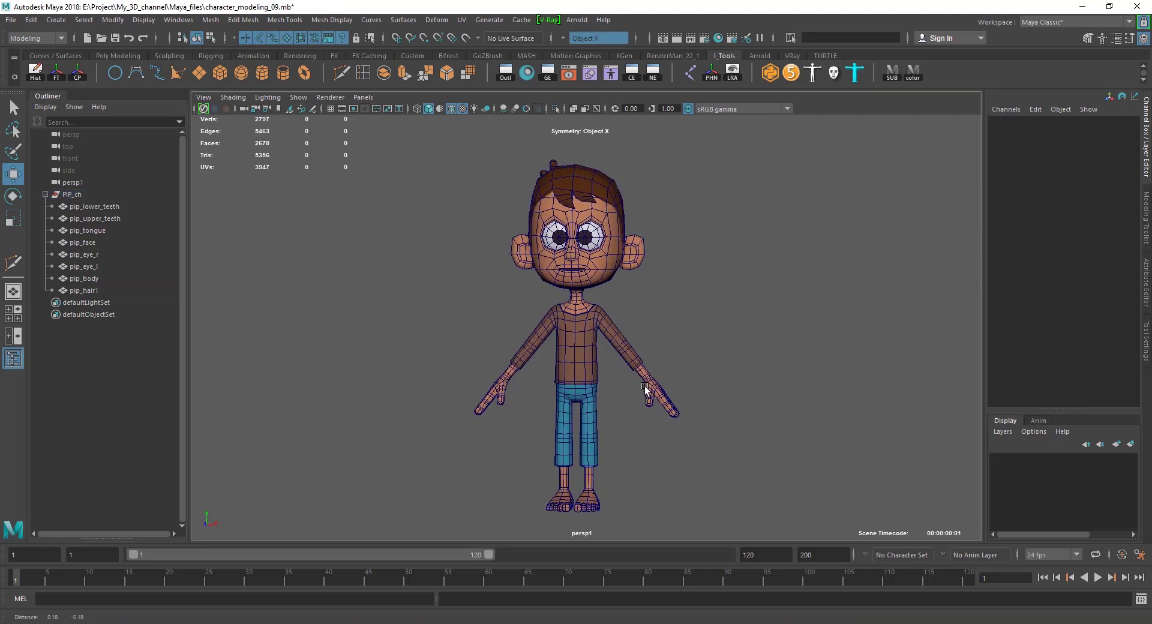
mouse_move(621, 429)
alt+mouse_down()
mouse_move(342, 429)
mouse_move(636, 430)
mouse_move(640, 419)
mouse_move(612, 431)
mouse_move(682, 460)
mouse_move(635, 475)
mouse_move(438, 468)
mouse_move(537, 463)
mouse_move(503, 439)
mouse_move(336, 435)
alt+mouse_up()
key(ctrl+s)
scroll(602, 375, up, 3)
scroll(615, 421, down, 3)
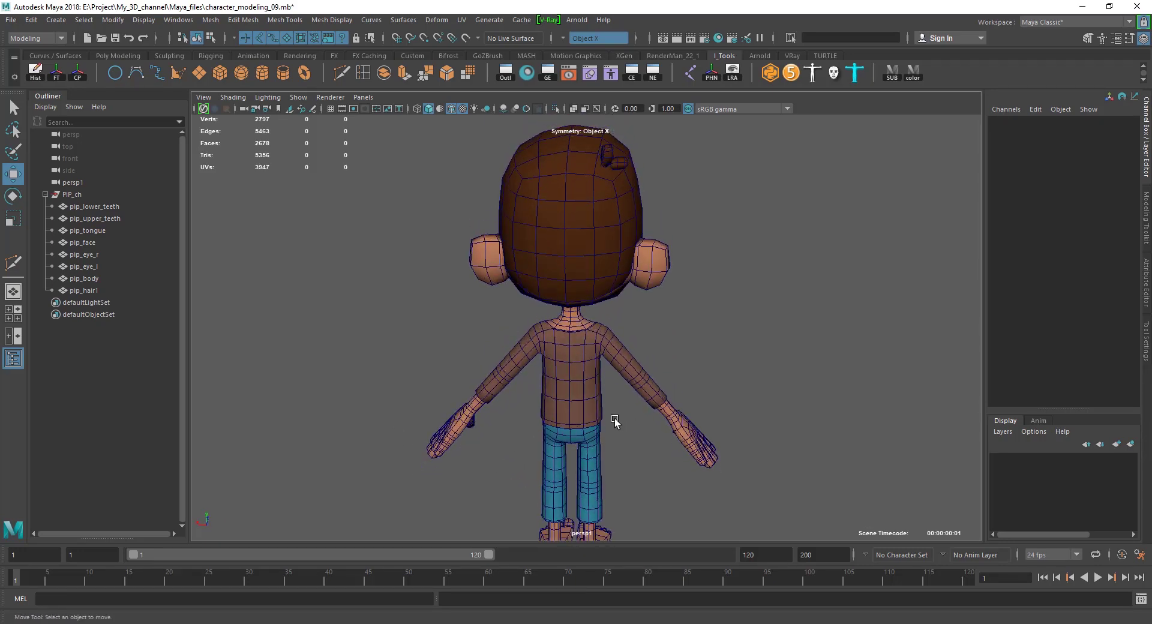
scroll(614, 421, down, 2)
alt+drag(614, 421, 882, 396)
alt+right_drag(722, 426, 751, 480)
mouse_move(751, 480)
alt+mouse_down()
mouse_move(724, 390)
mouse_move(736, 433)
alt+mouse_up()
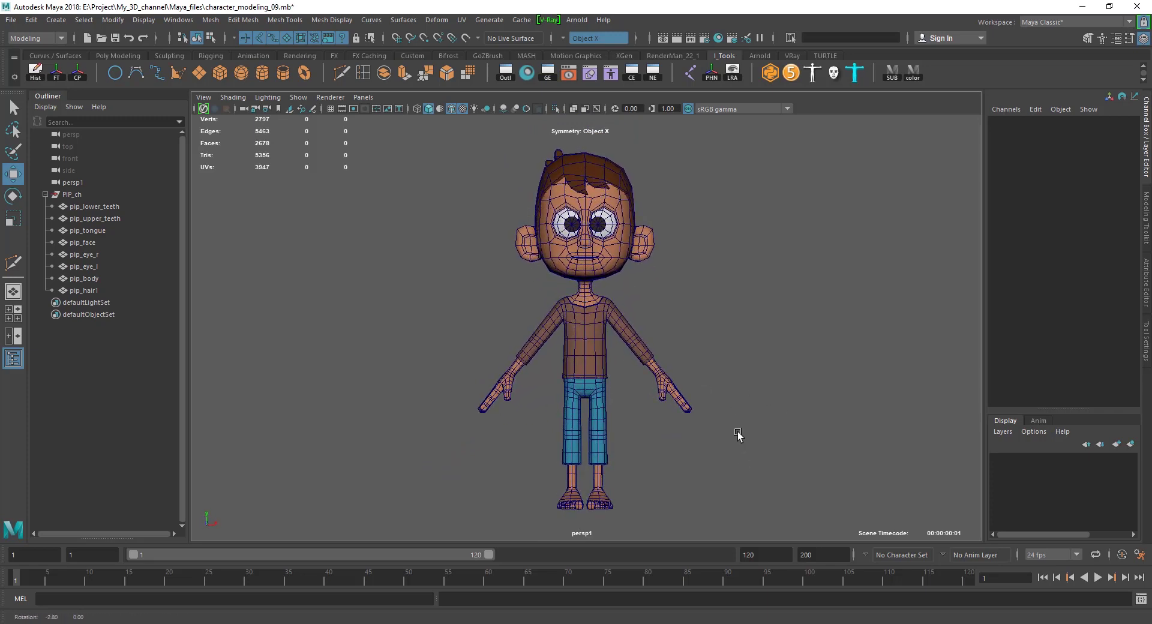